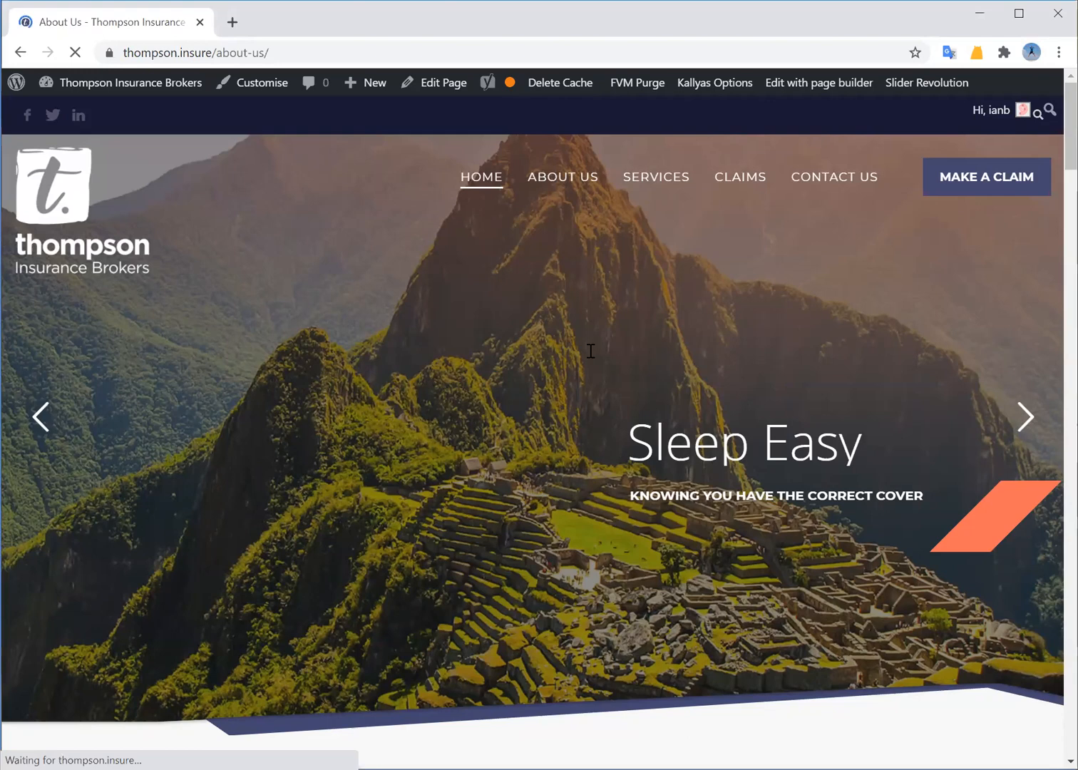
Scroll down through the Meet the Thompson Team grid on About Us, then back to the top
scroll(620, 450, down, 2)
scroll(620, 450, down, 10)
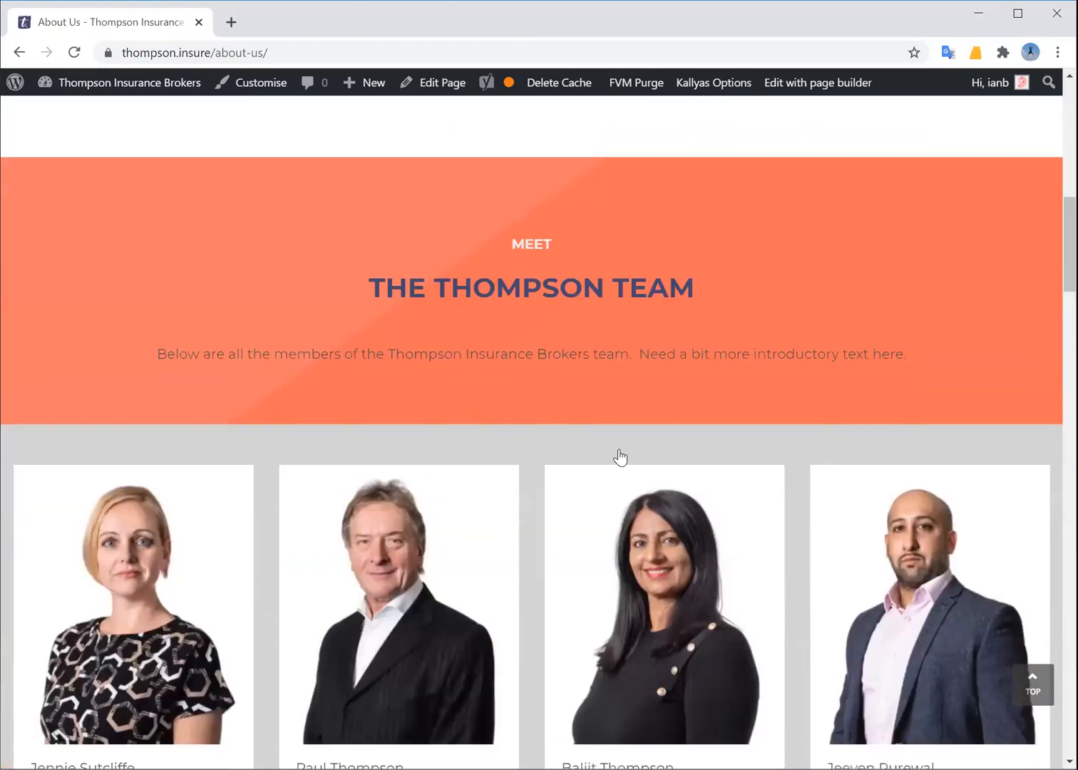
scroll(467, 592, down, 5)
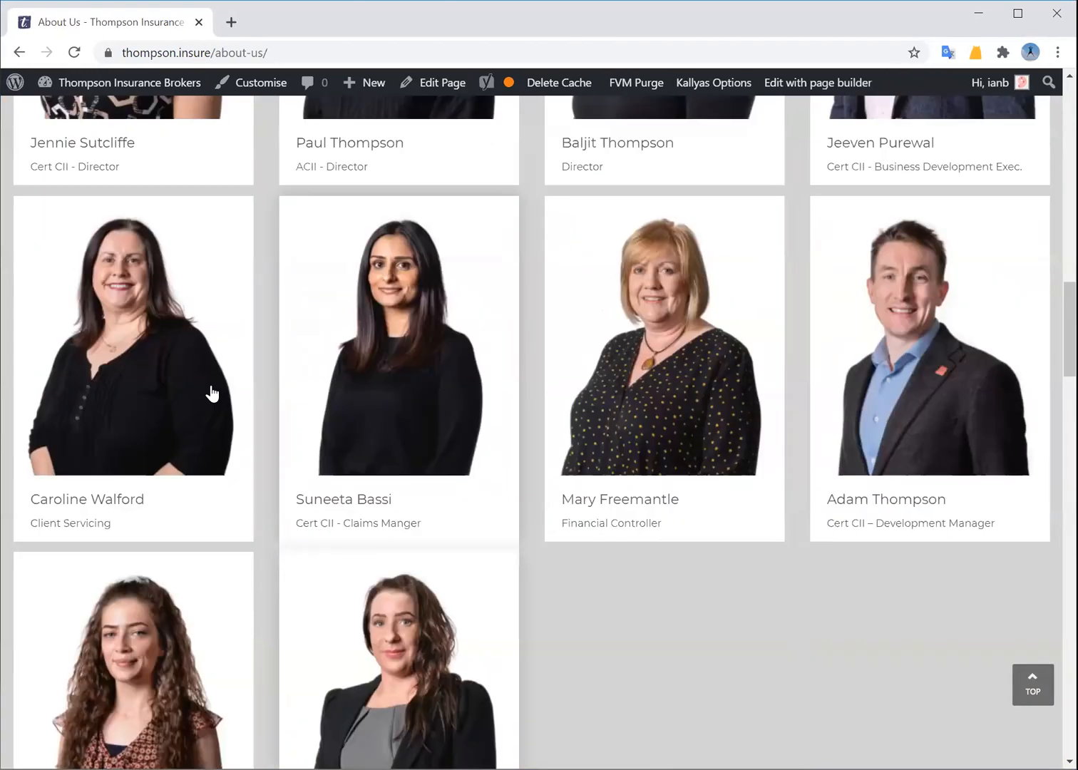
scroll(621, 657, down, 1)
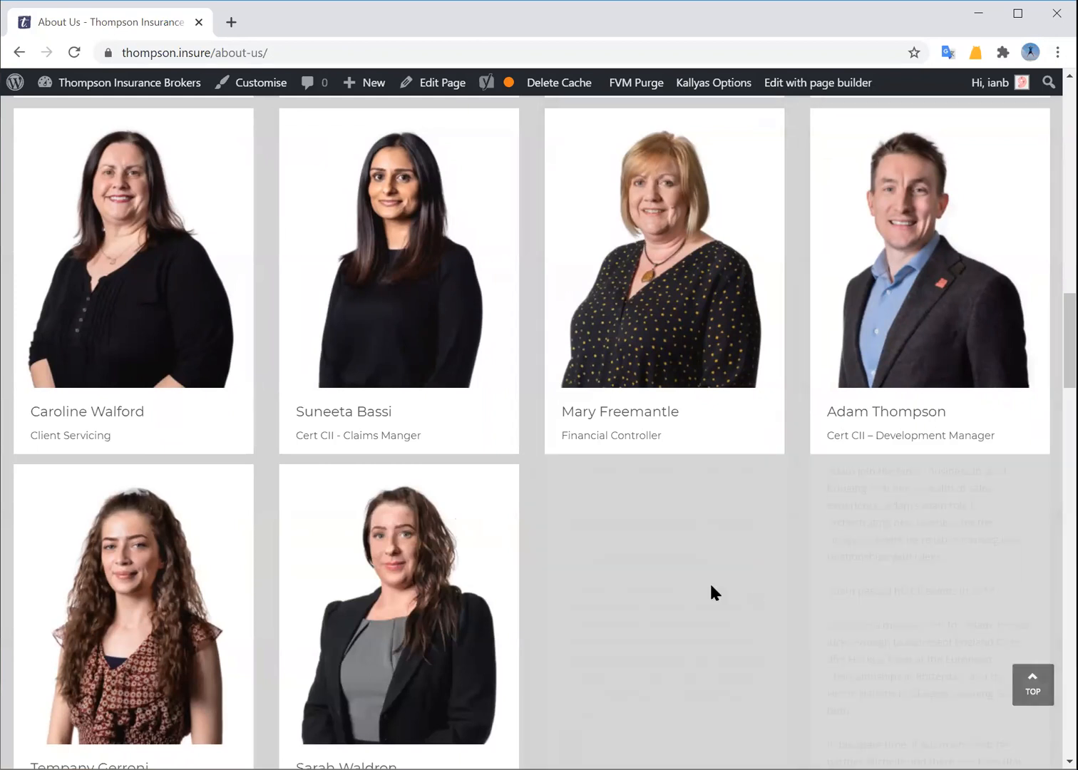
scroll(618, 605, up, 20)
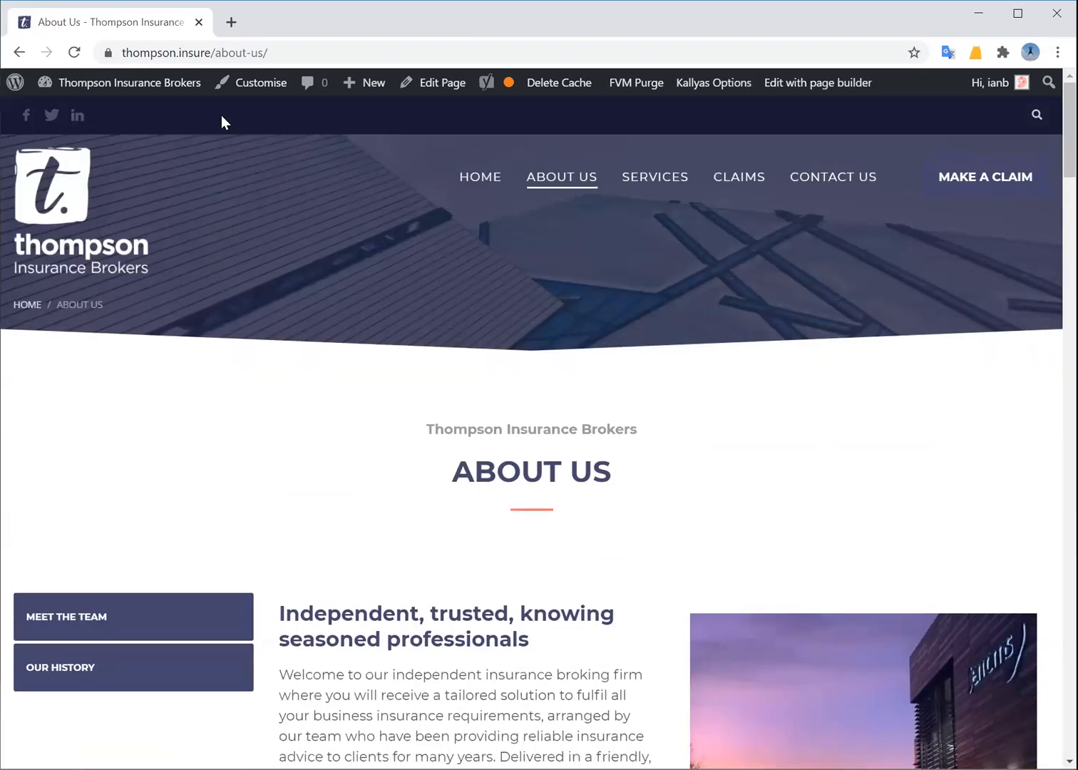
click(216, 53)
drag(215, 53, 344, 53)
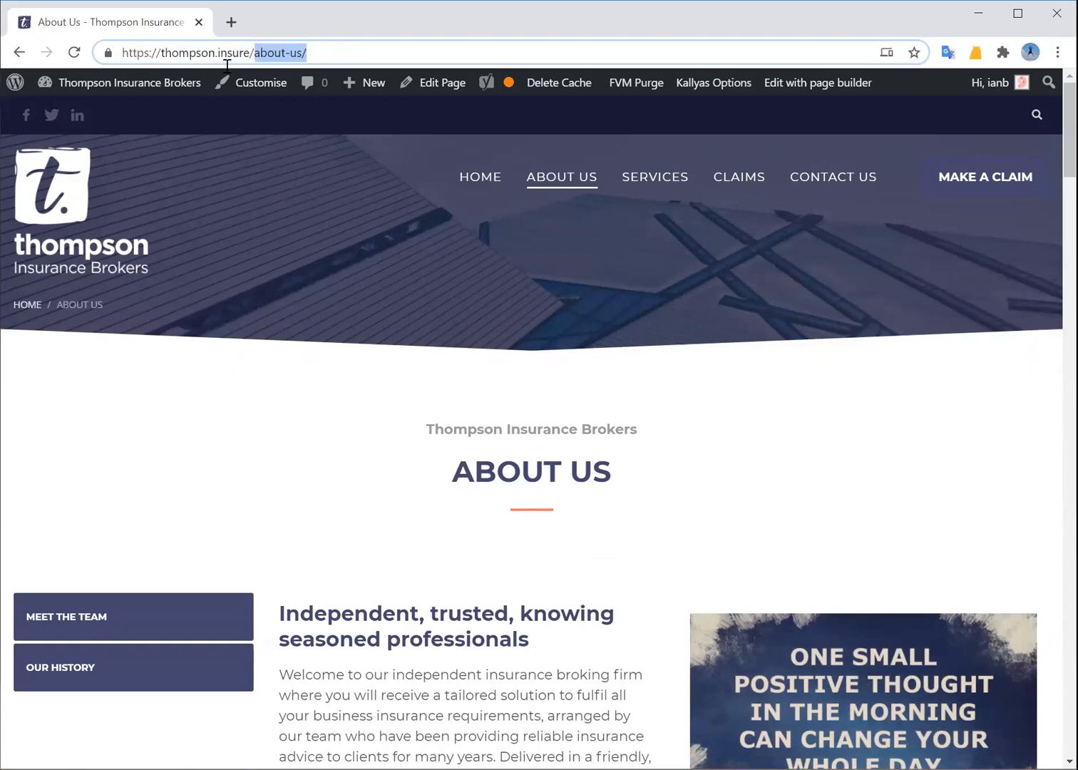
text(wp-ad)
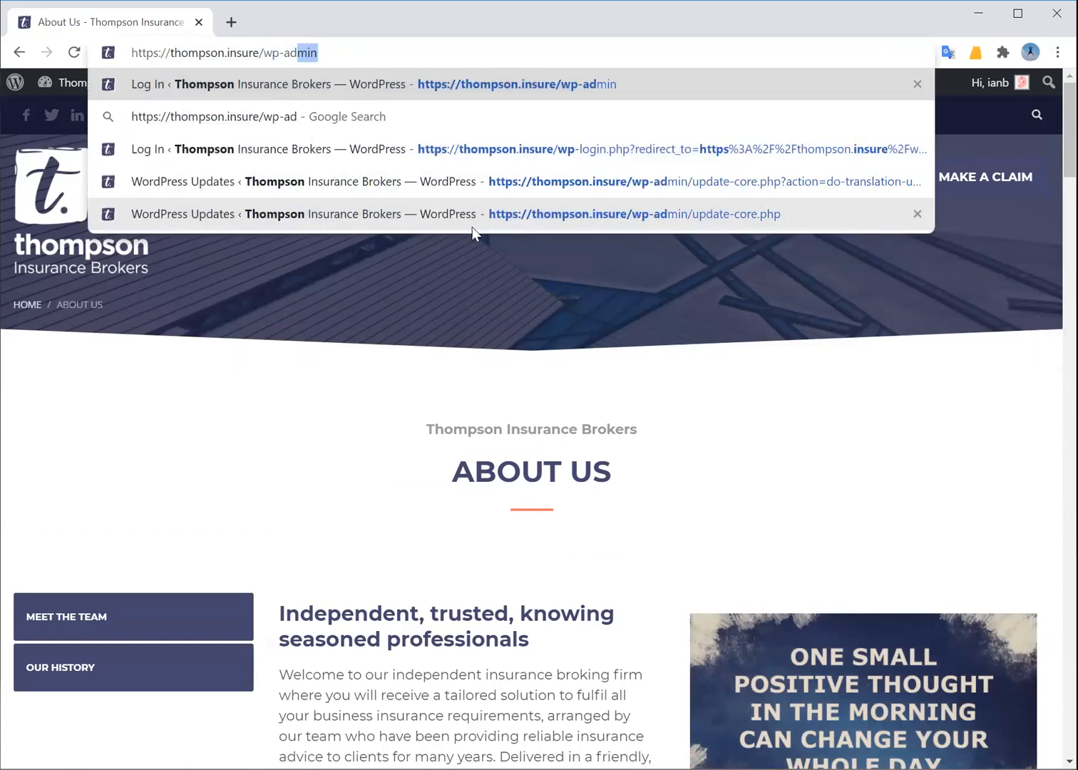
text(min)
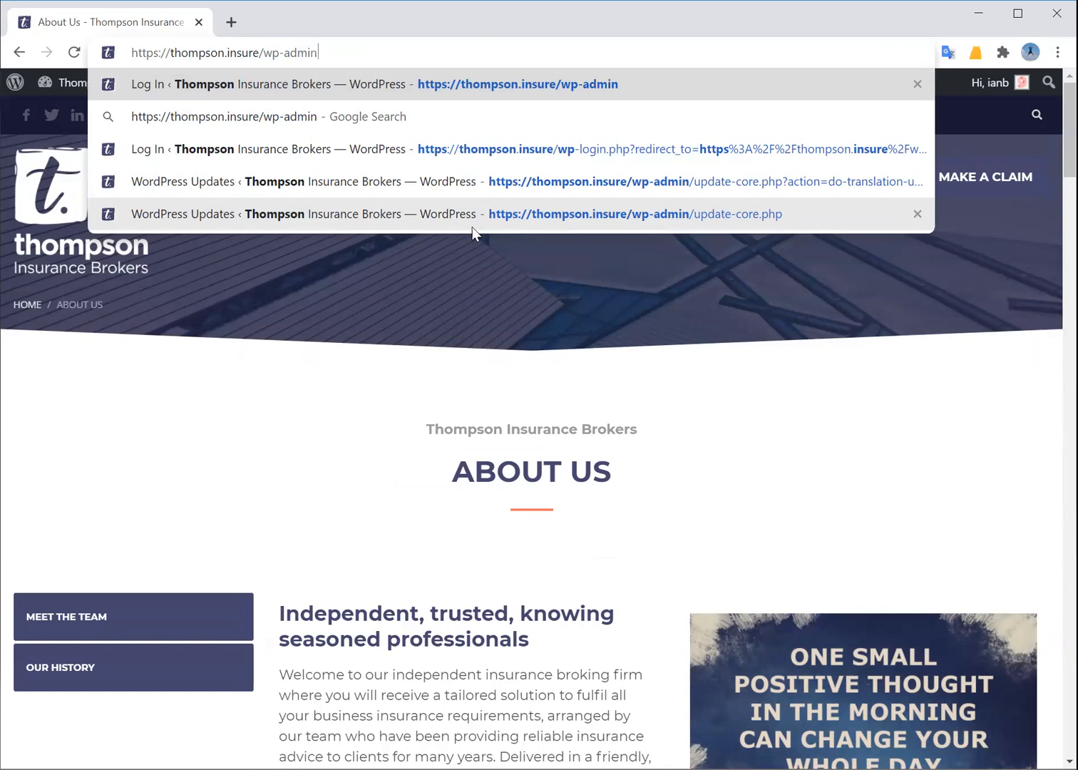
key(Return)
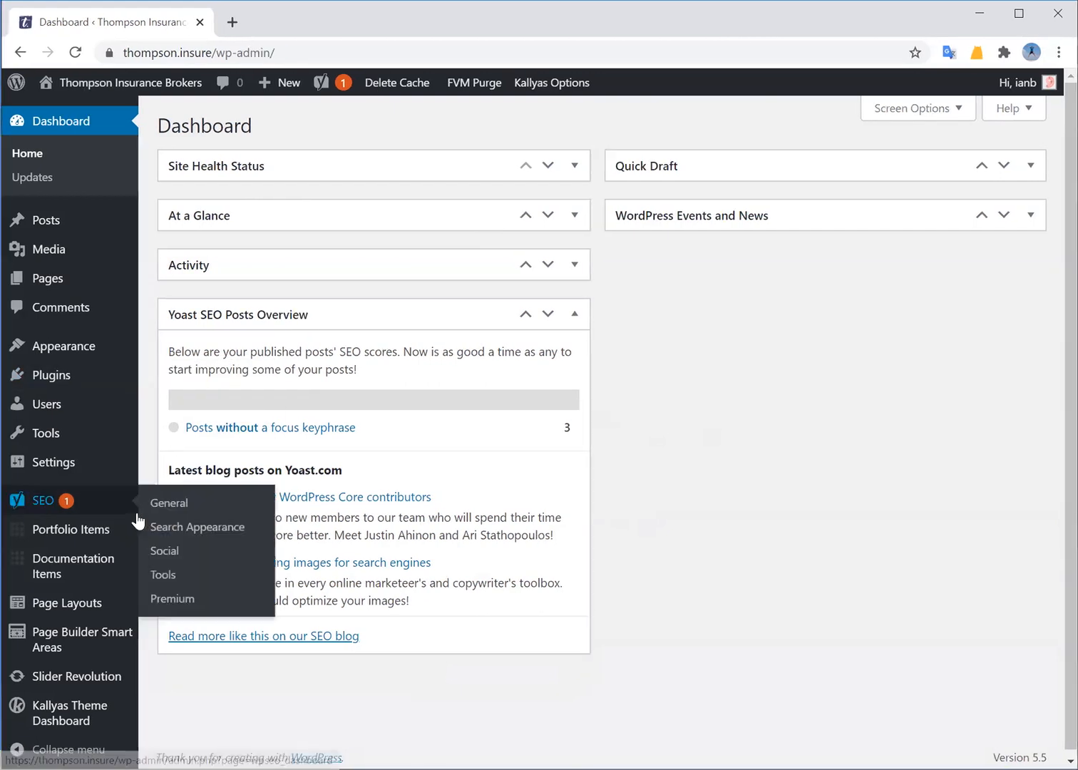
Go to Pages > All Pages and open the About Us page in the block editor
mouse_move(50, 285)
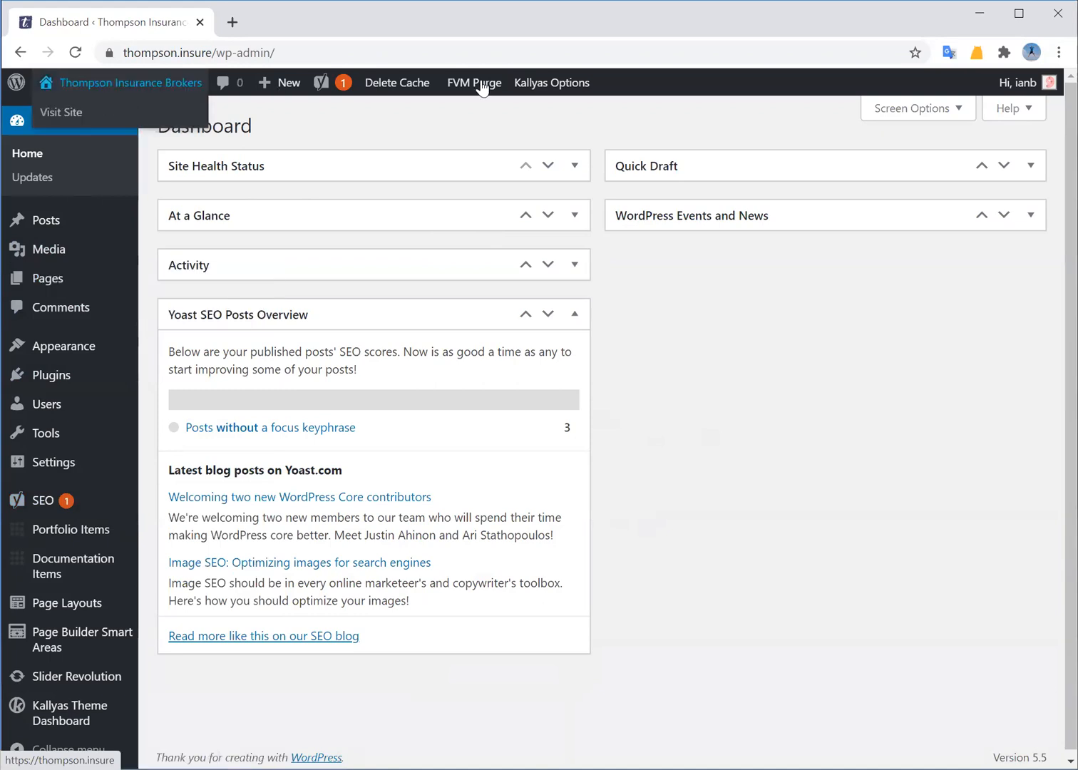
mouse_move(556, 91)
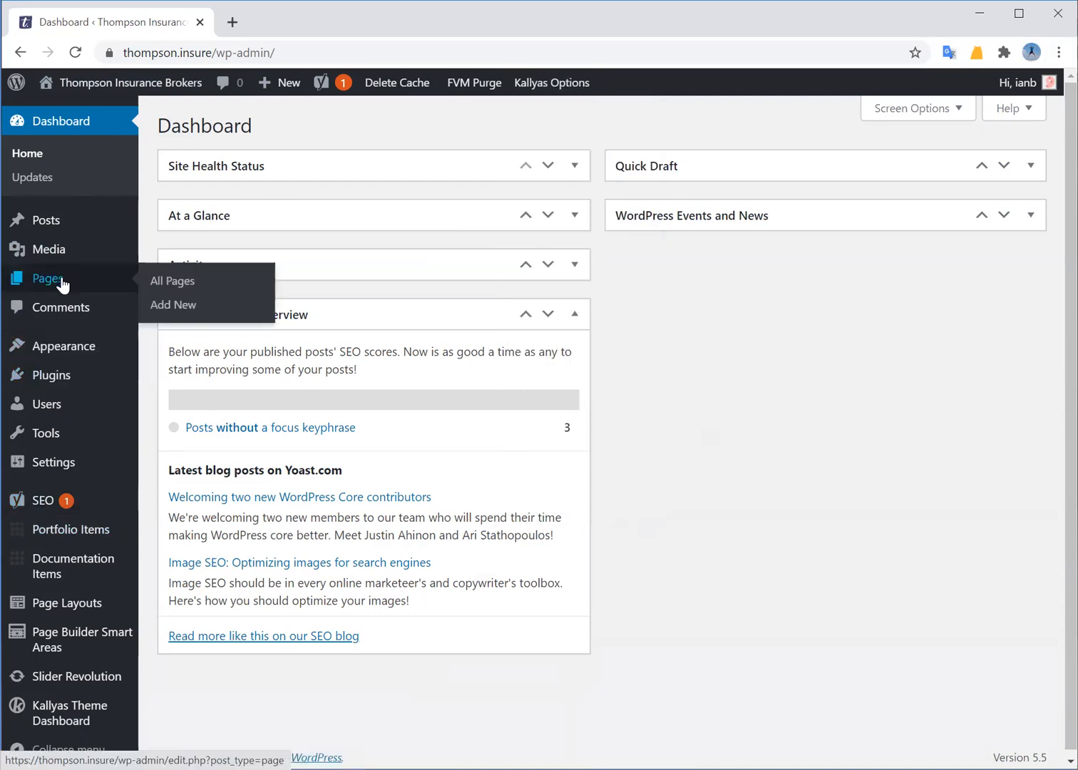
click(163, 281)
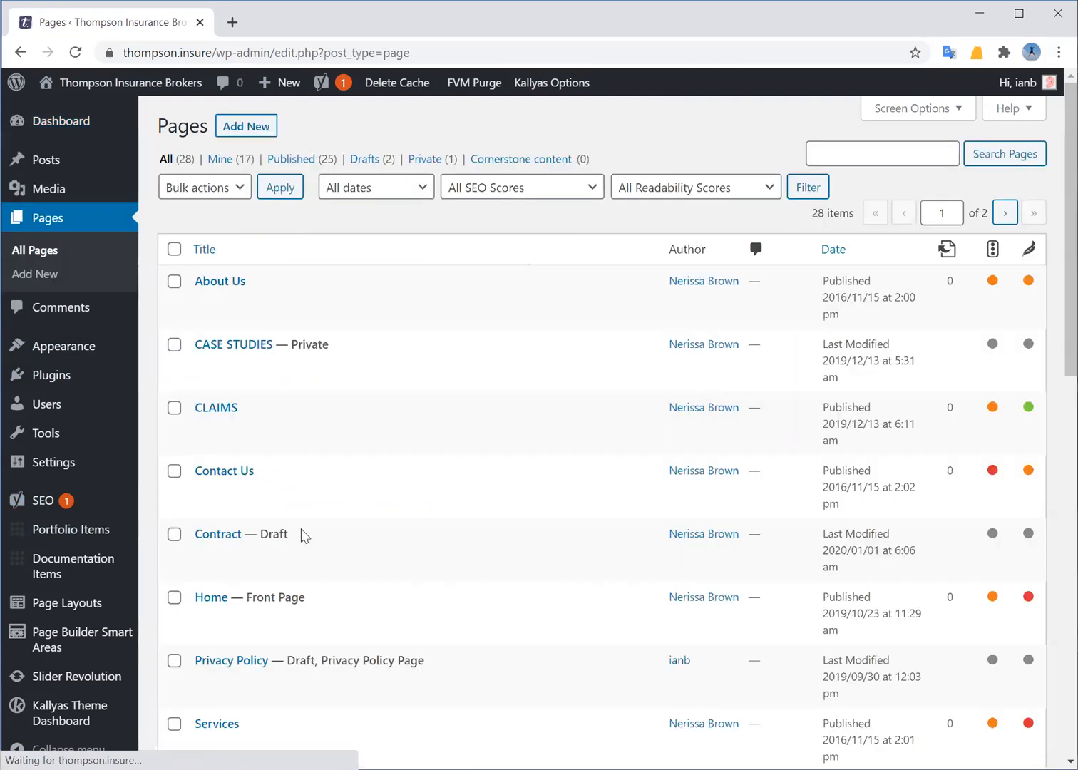
scroll(308, 525, down, 1)
scroll(308, 525, down, 3)
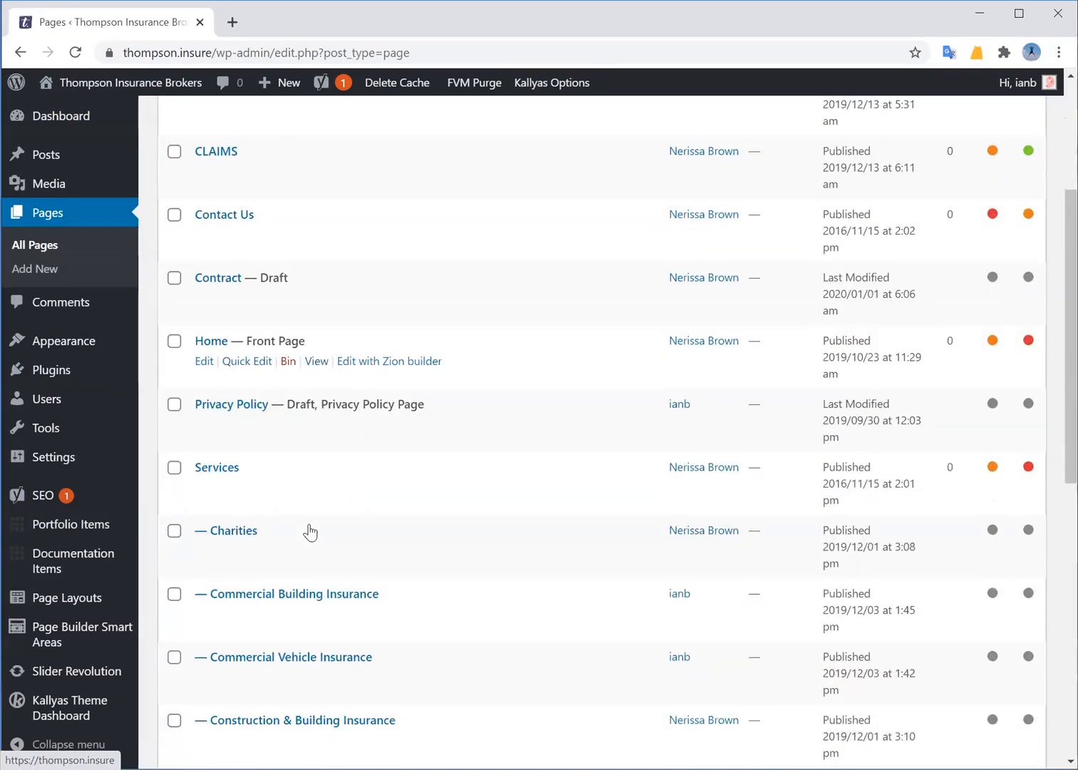
scroll(310, 524, up, 5)
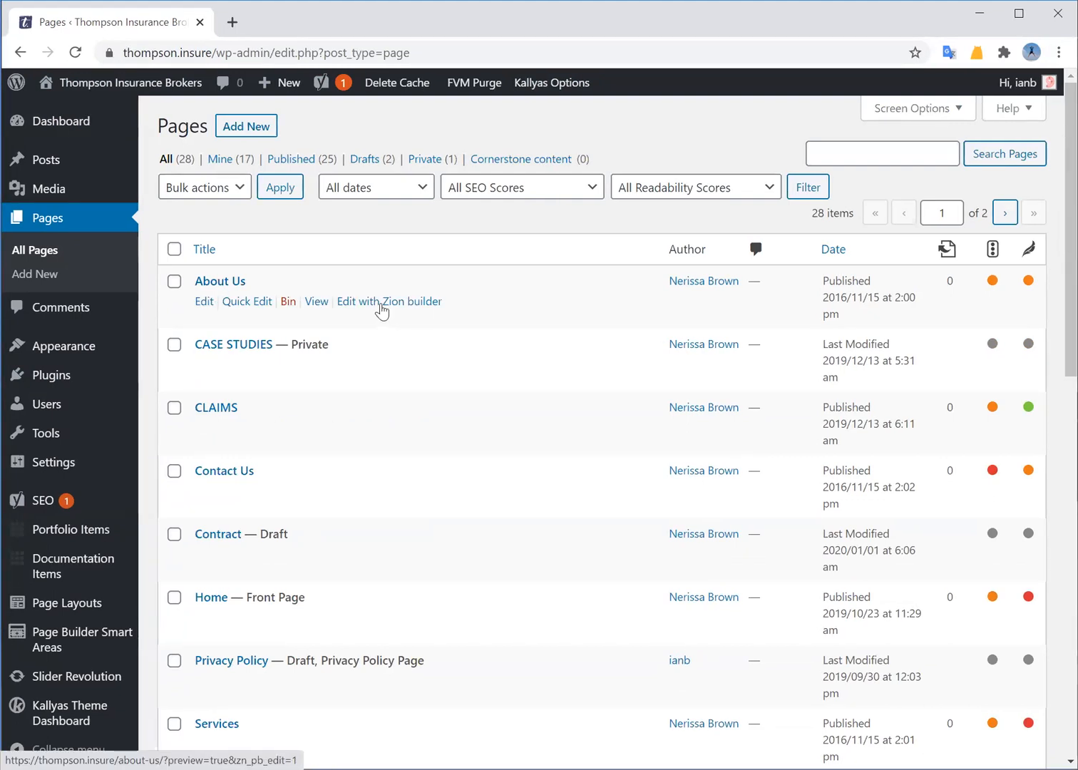
click(221, 284)
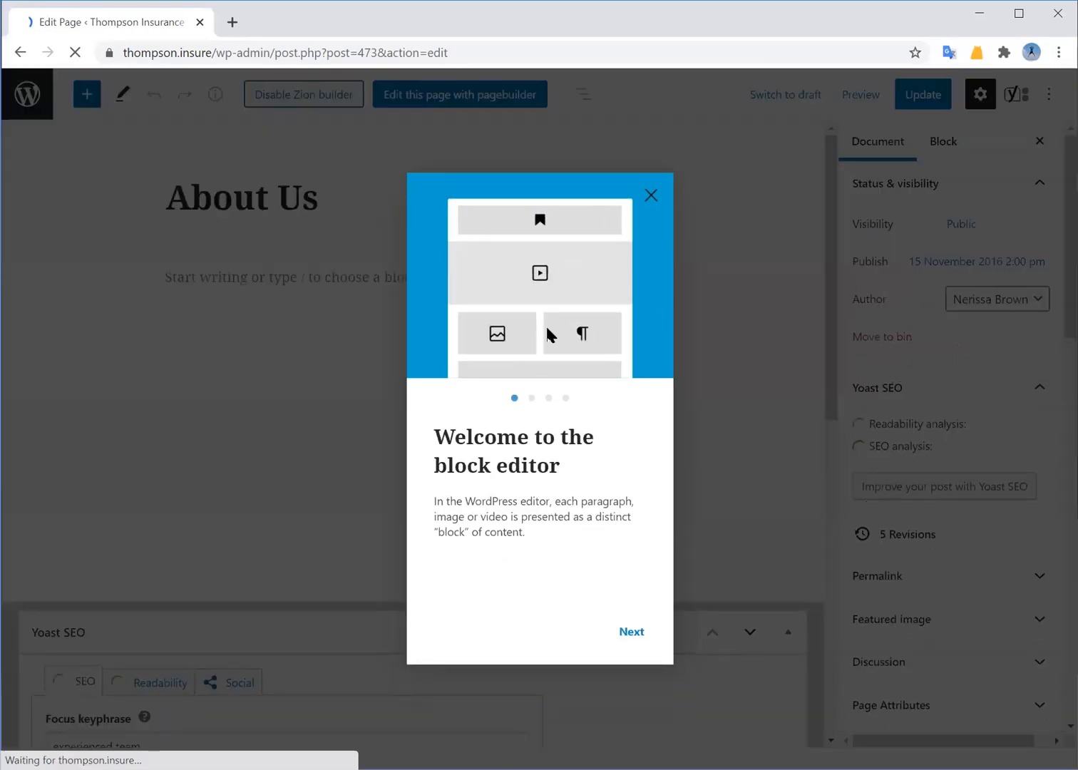
Dismiss the welcome guide and open About Us with 'Edit this page with pagebuilder'
click(651, 196)
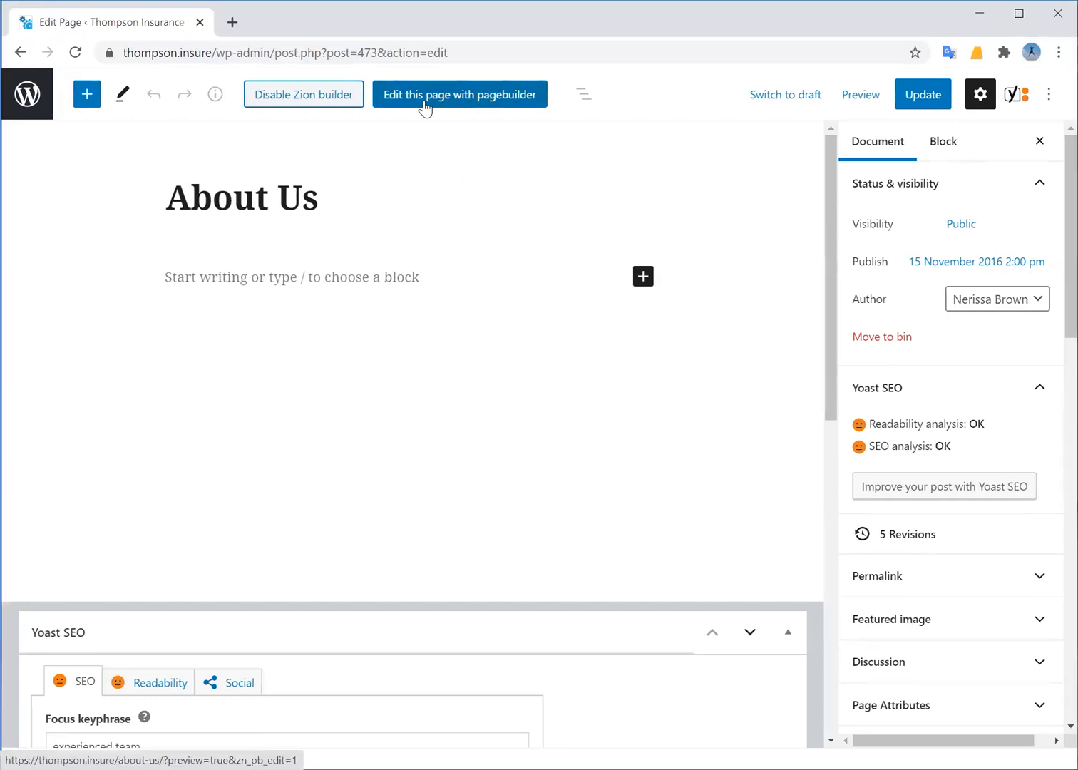
click(462, 104)
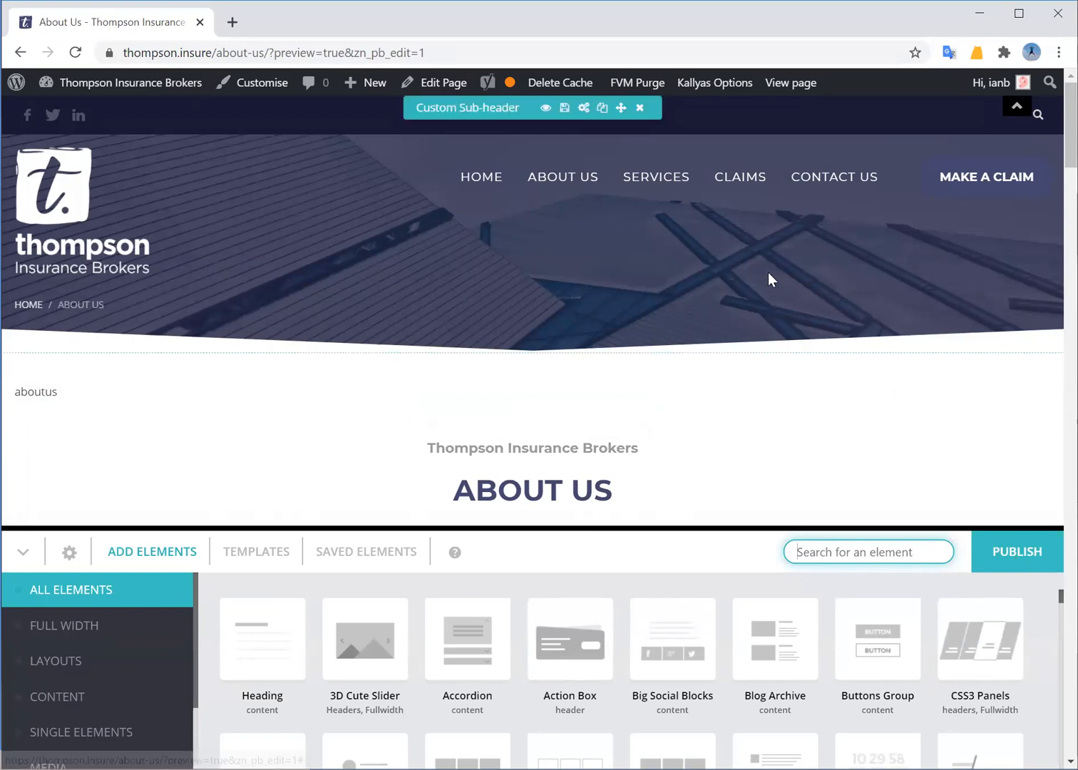
scroll(642, 239, down, 15)
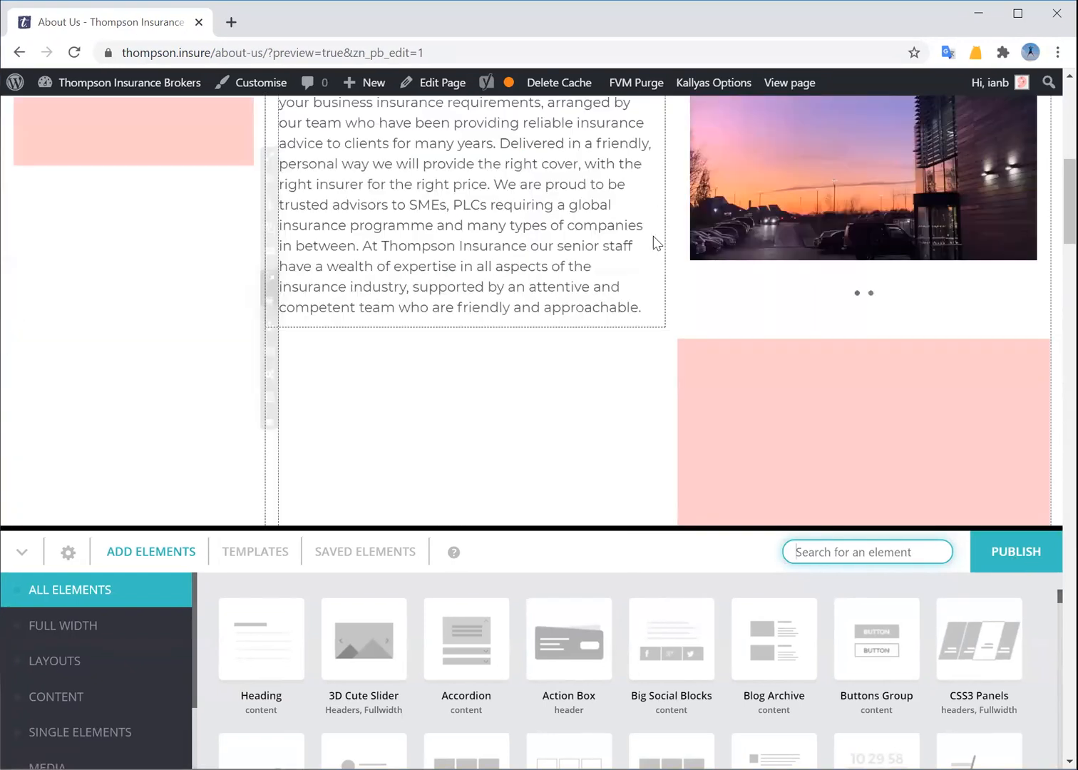
scroll(639, 256, down, 7)
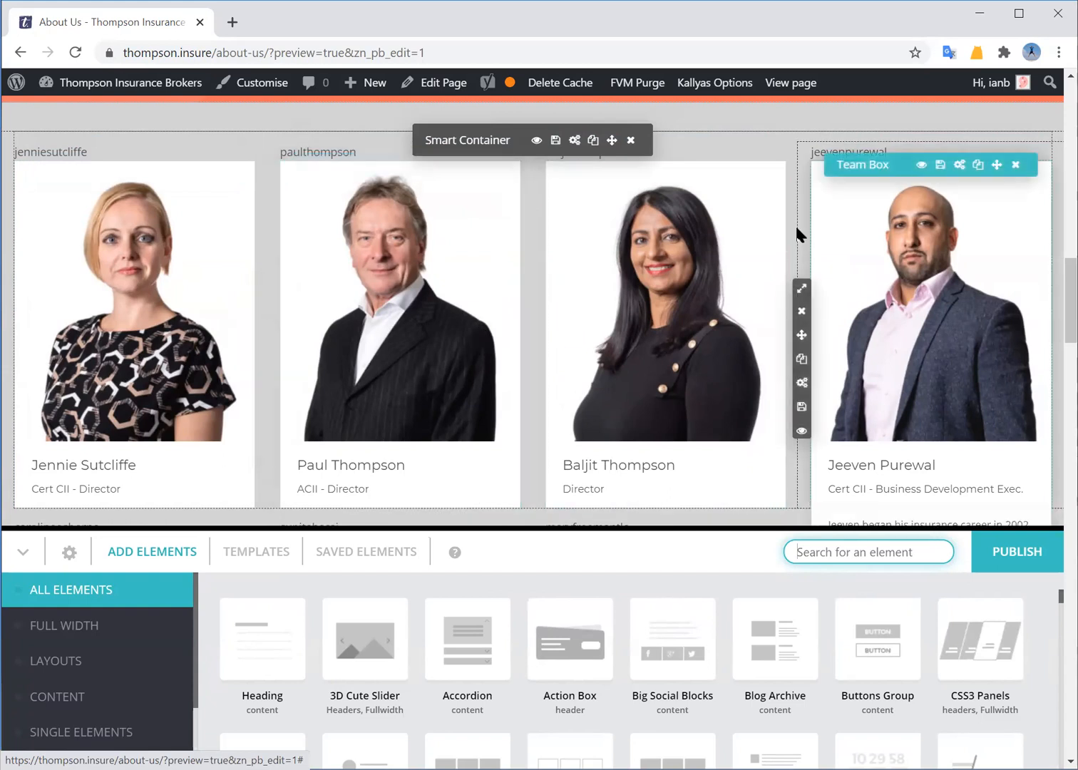
scroll(643, 377, down, 1)
scroll(643, 377, down, 8)
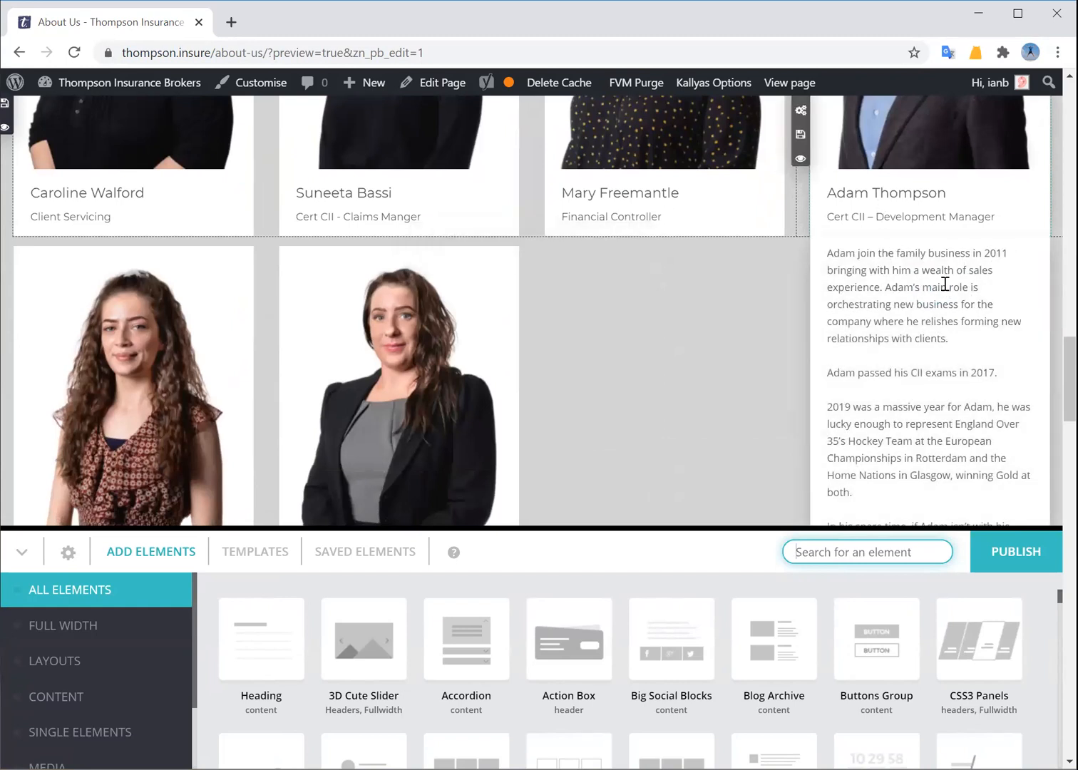
scroll(873, 301, up, 4)
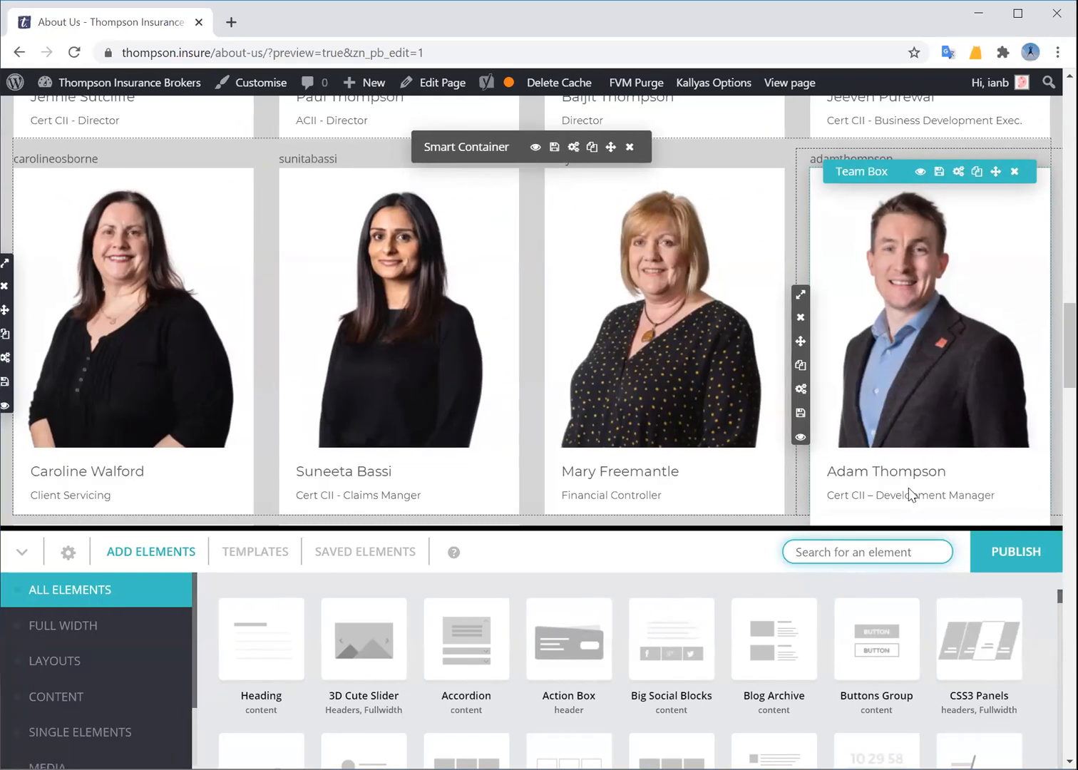
scroll(909, 494, down, 1)
scroll(909, 481, up, 1)
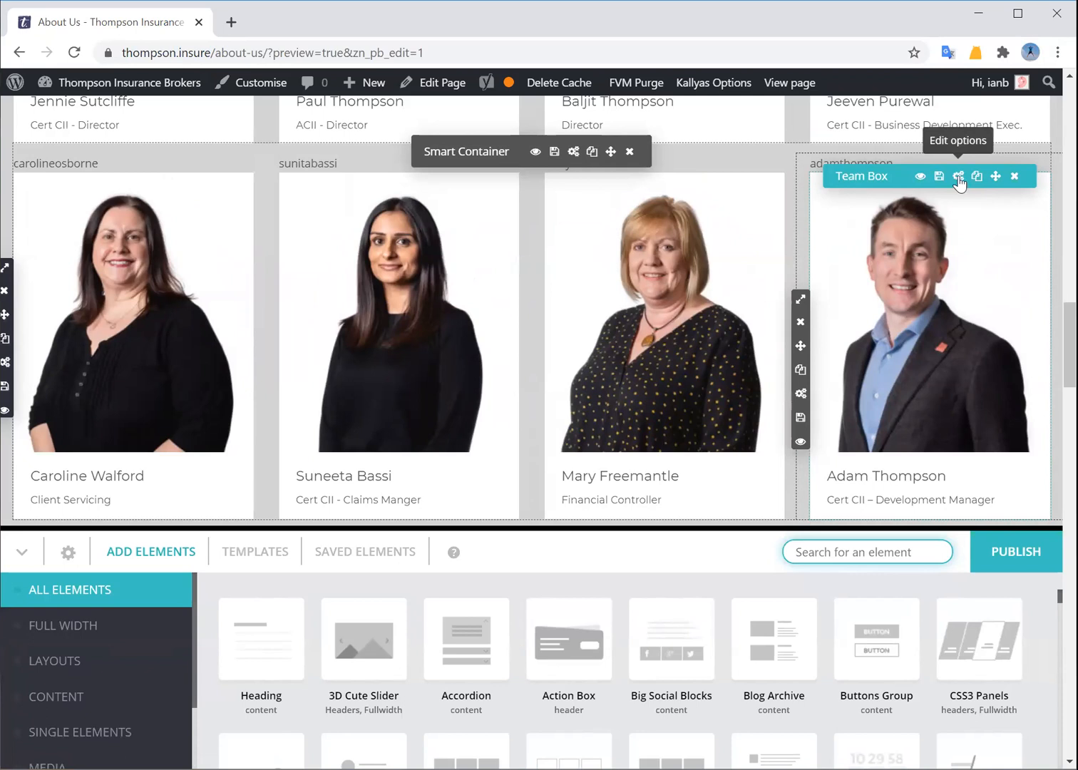
click(959, 178)
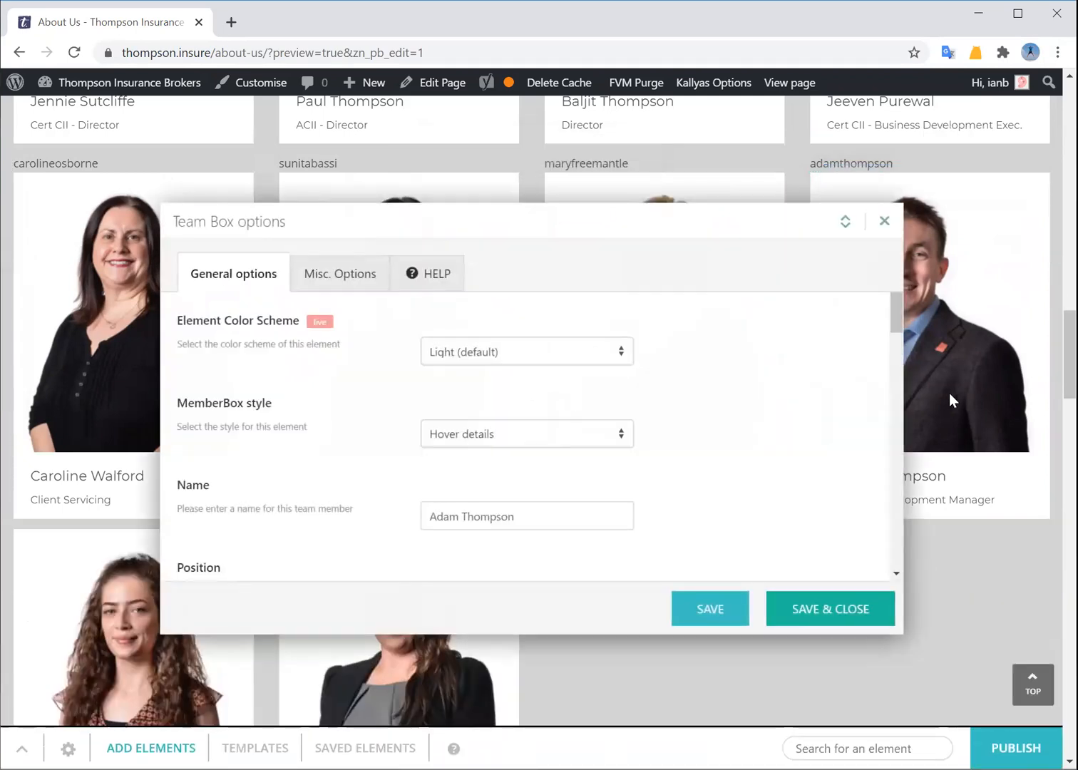
scroll(346, 437, down, 5)
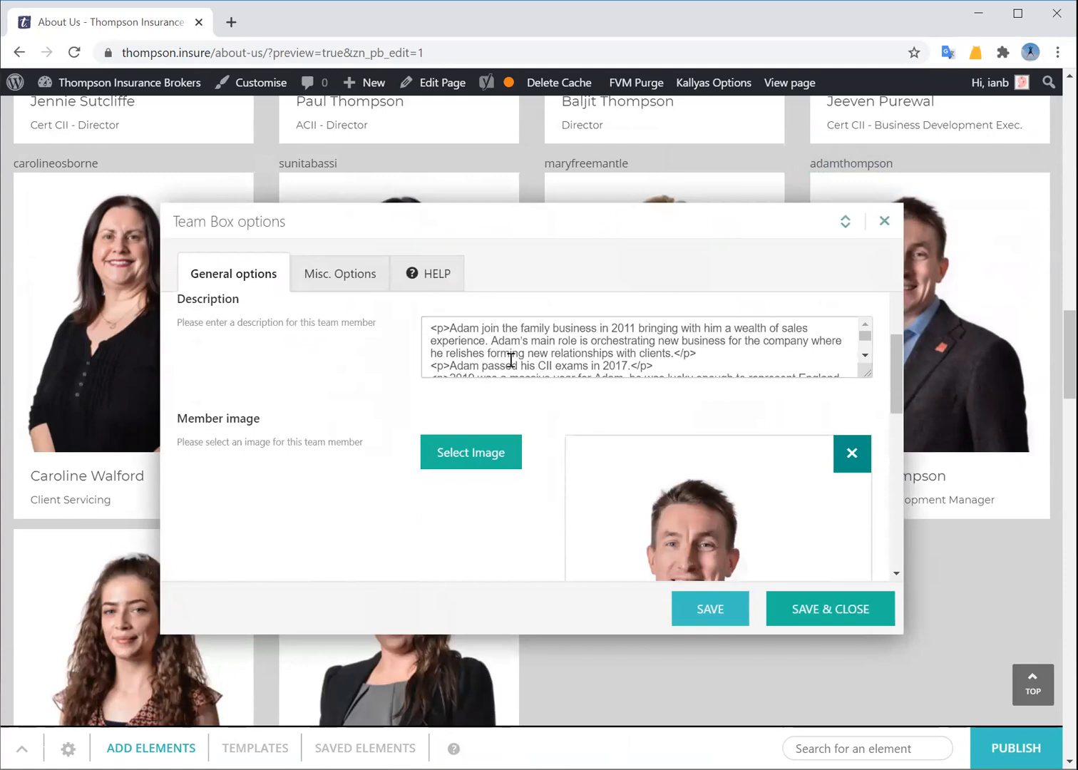
click(579, 328)
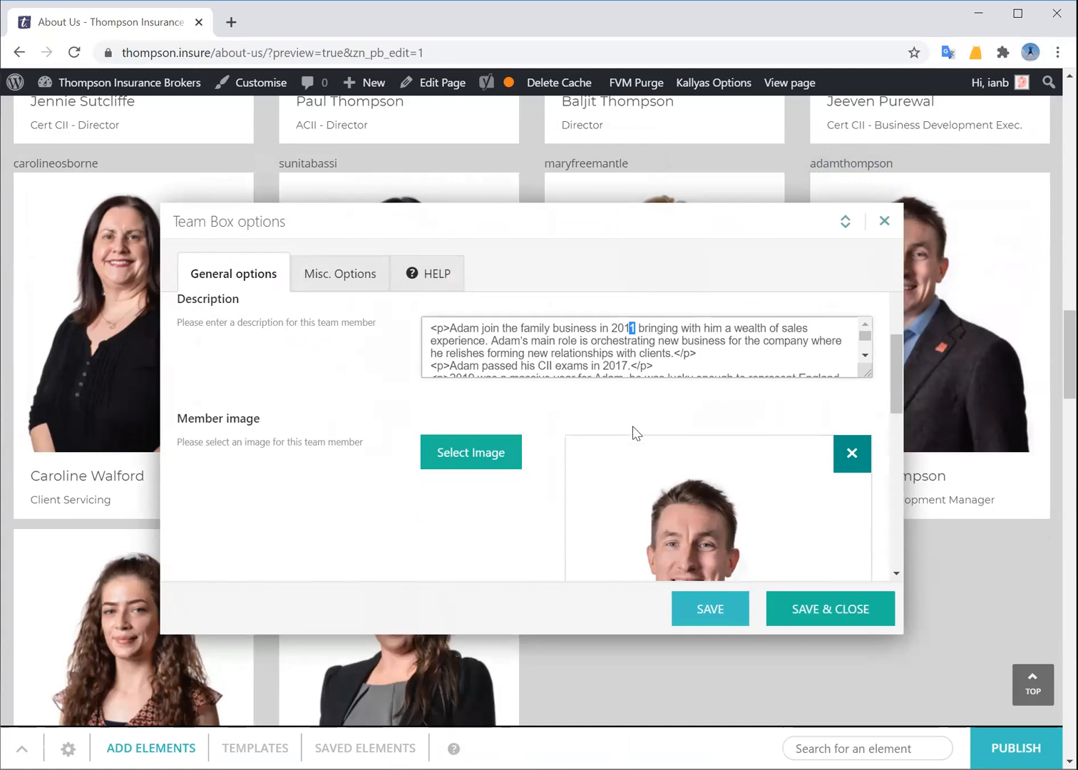
text(2)
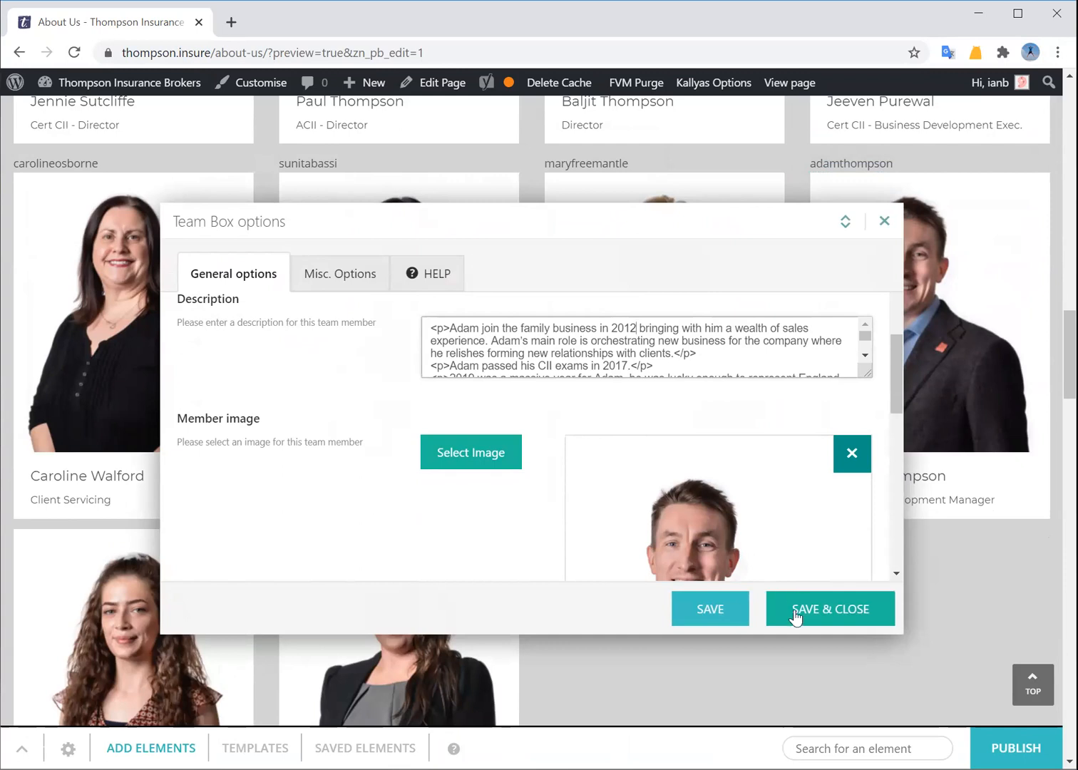
Review the remaining Team Box options, then close without saving, bringing up the unsaved-options warning
scroll(713, 516, down, 2)
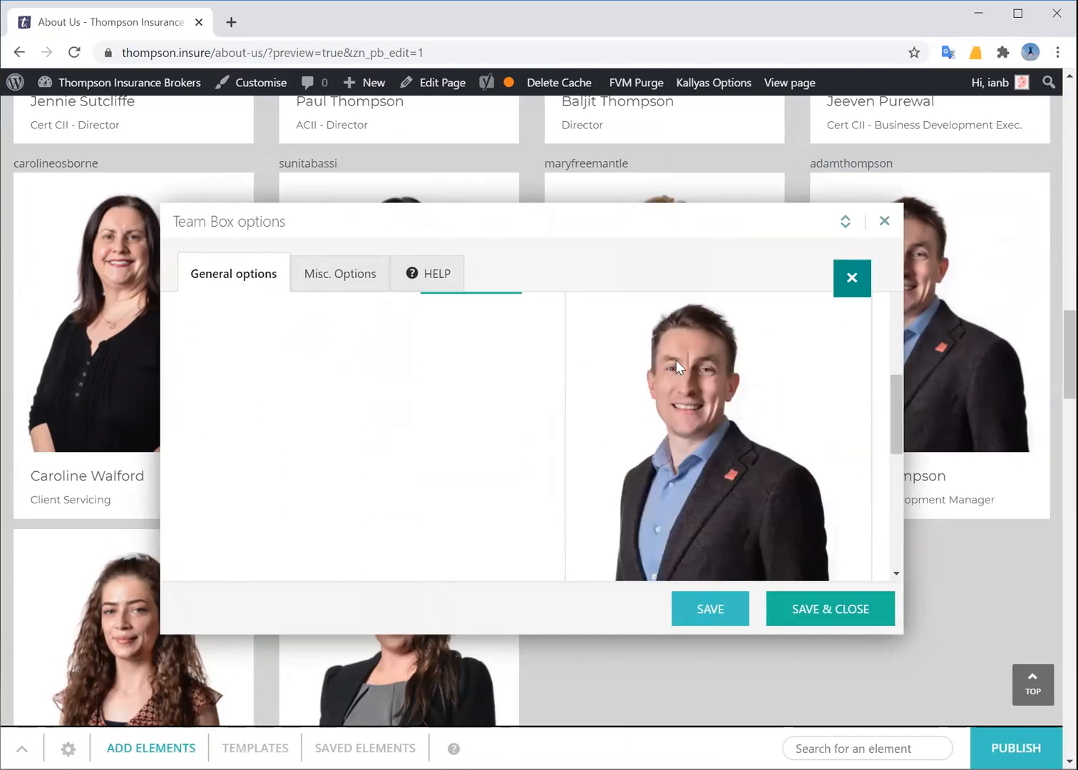
scroll(696, 450, down, 3)
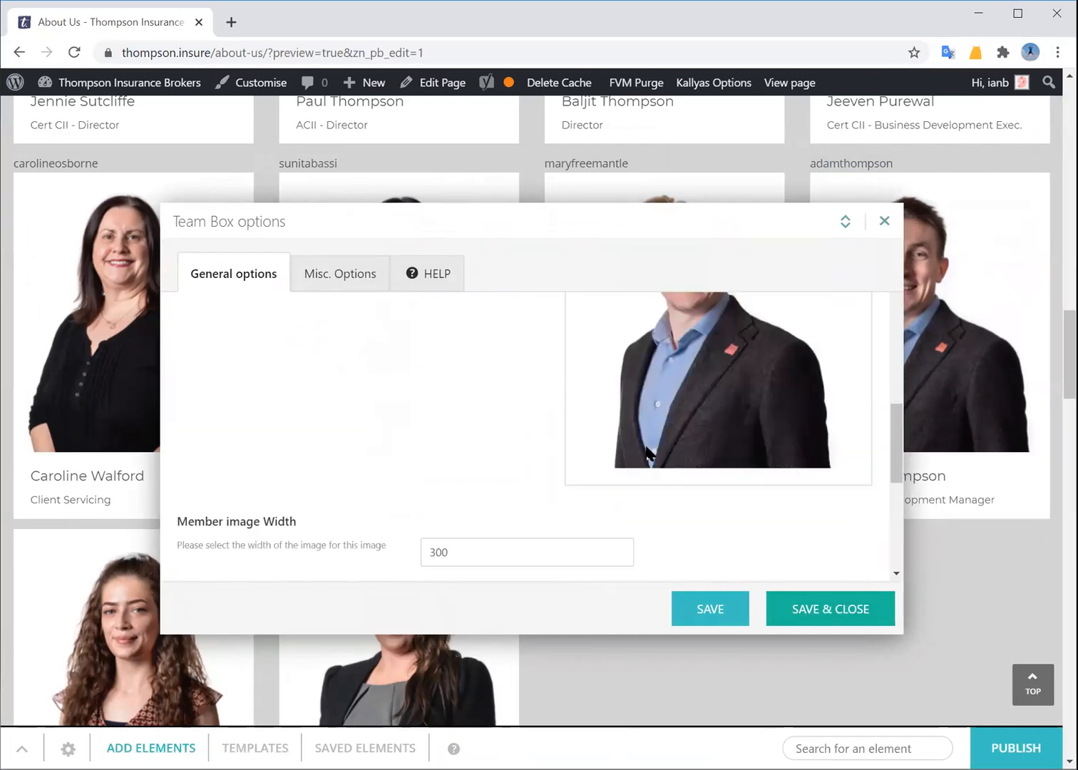
scroll(645, 442, down, 2)
scroll(407, 440, up, 5)
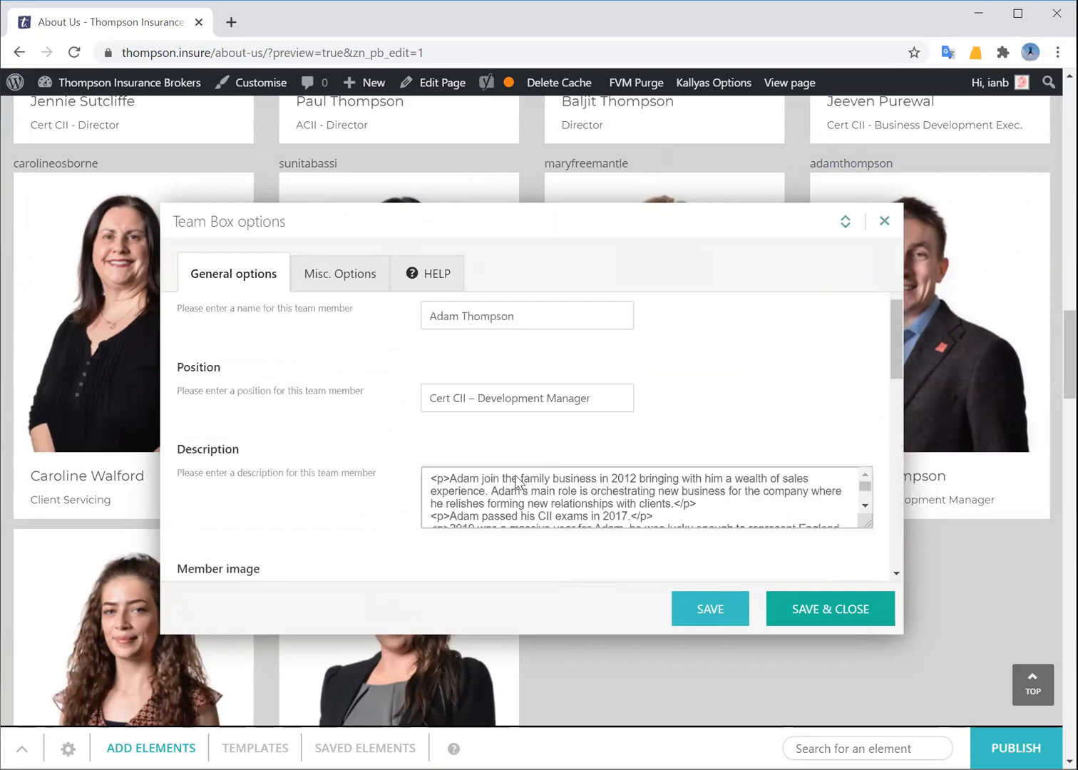
scroll(505, 471, down, 5)
scroll(470, 438, up, 2)
scroll(428, 474, up, 7)
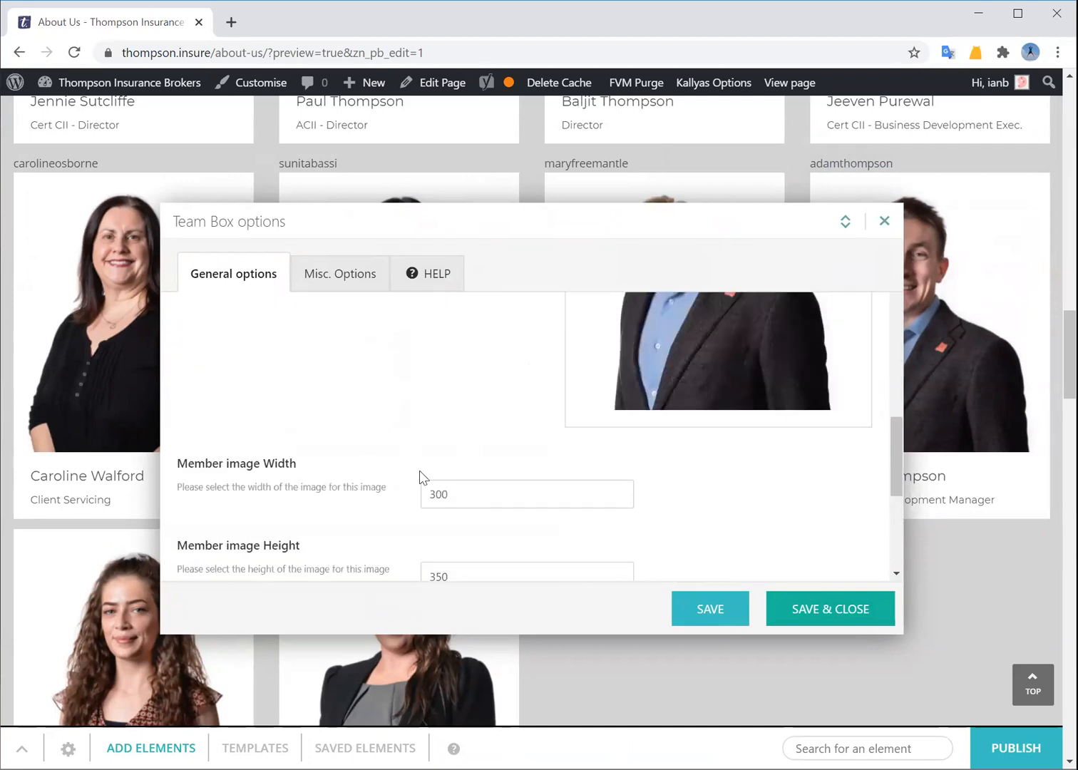
scroll(411, 461, up, 3)
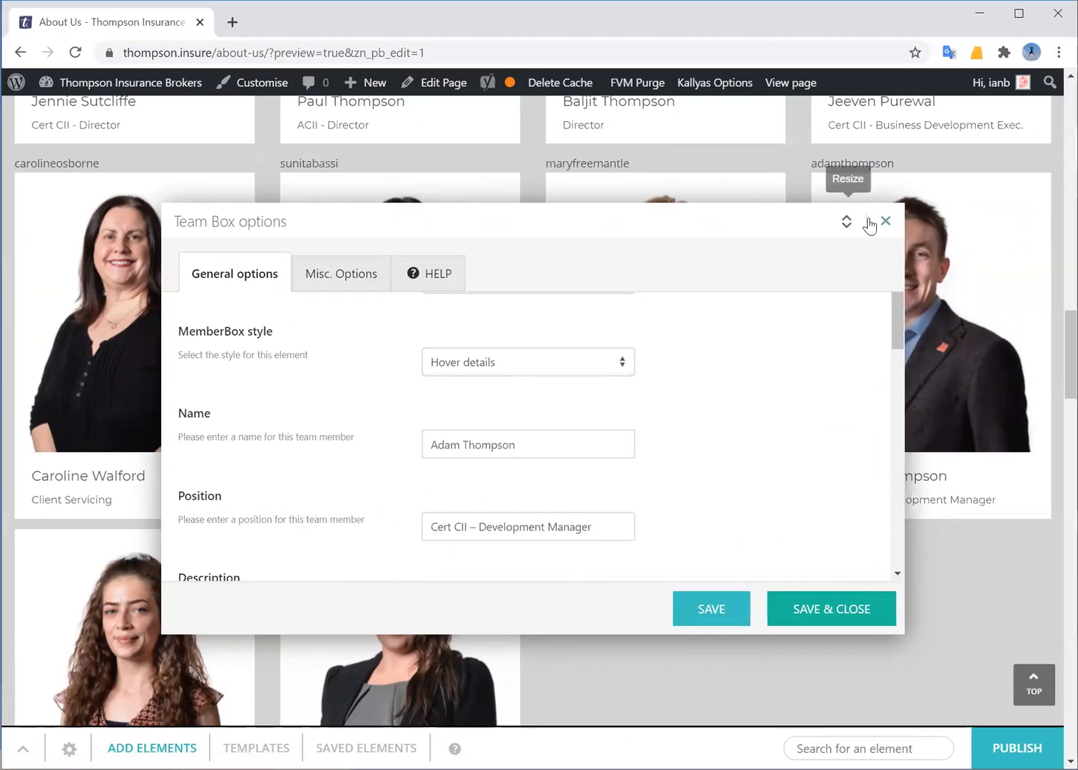
click(883, 223)
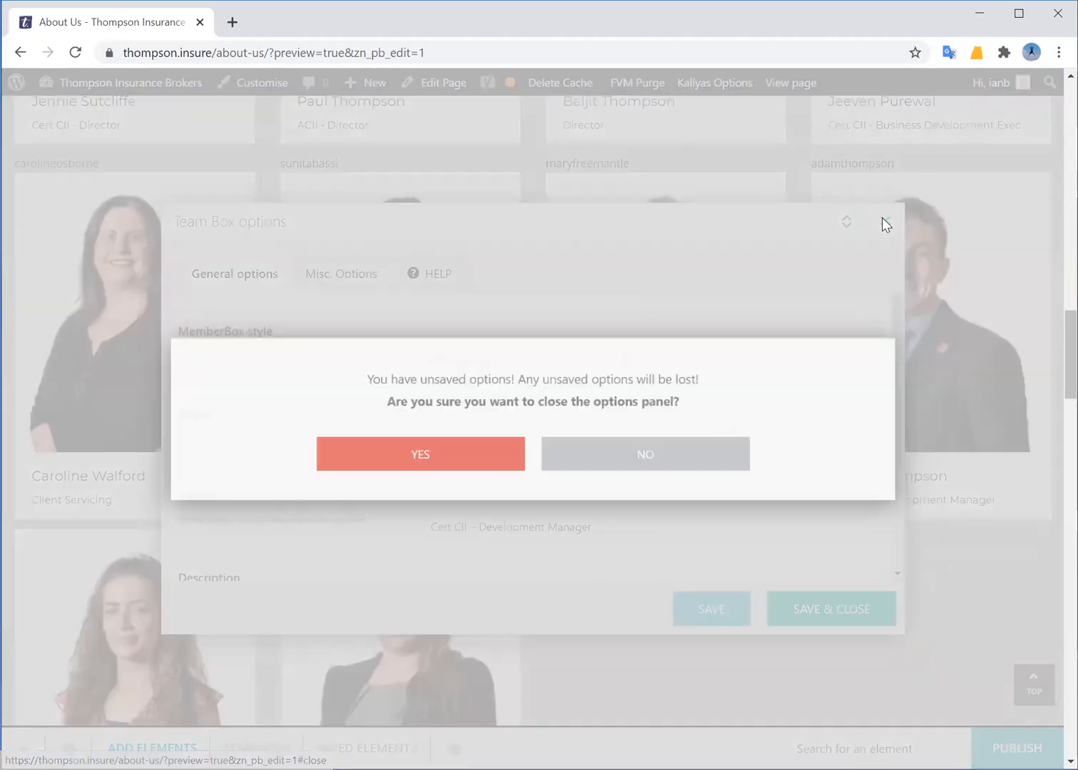
click(456, 455)
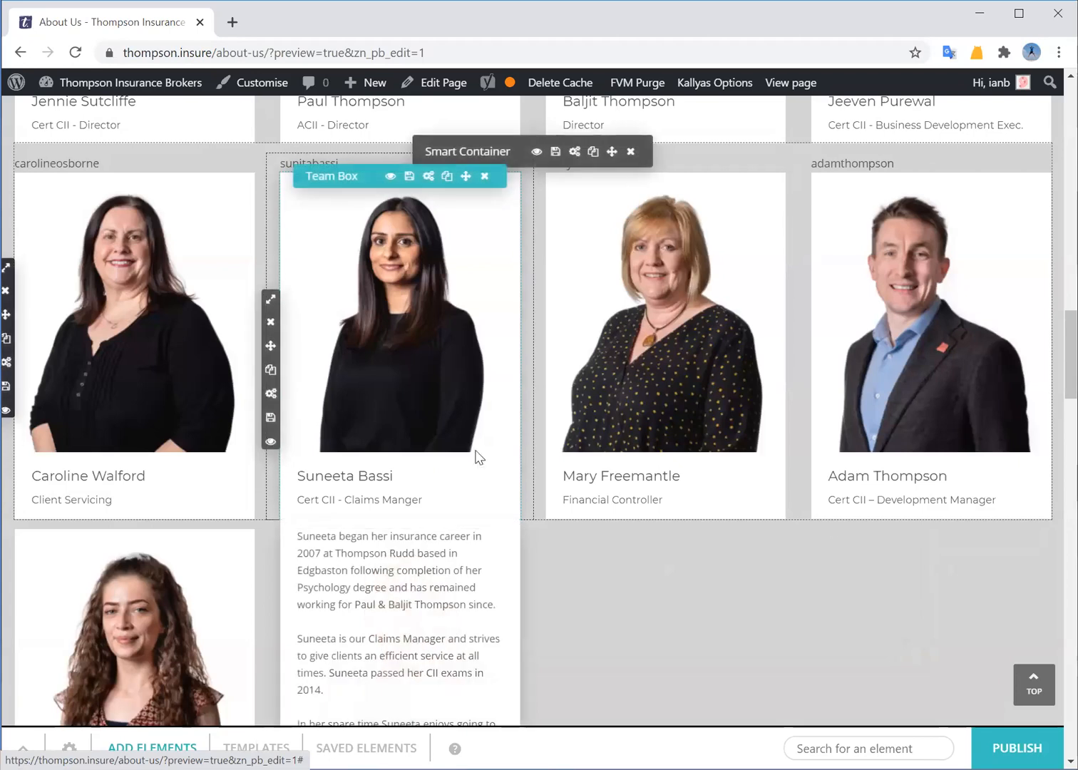
scroll(692, 531, down, 1)
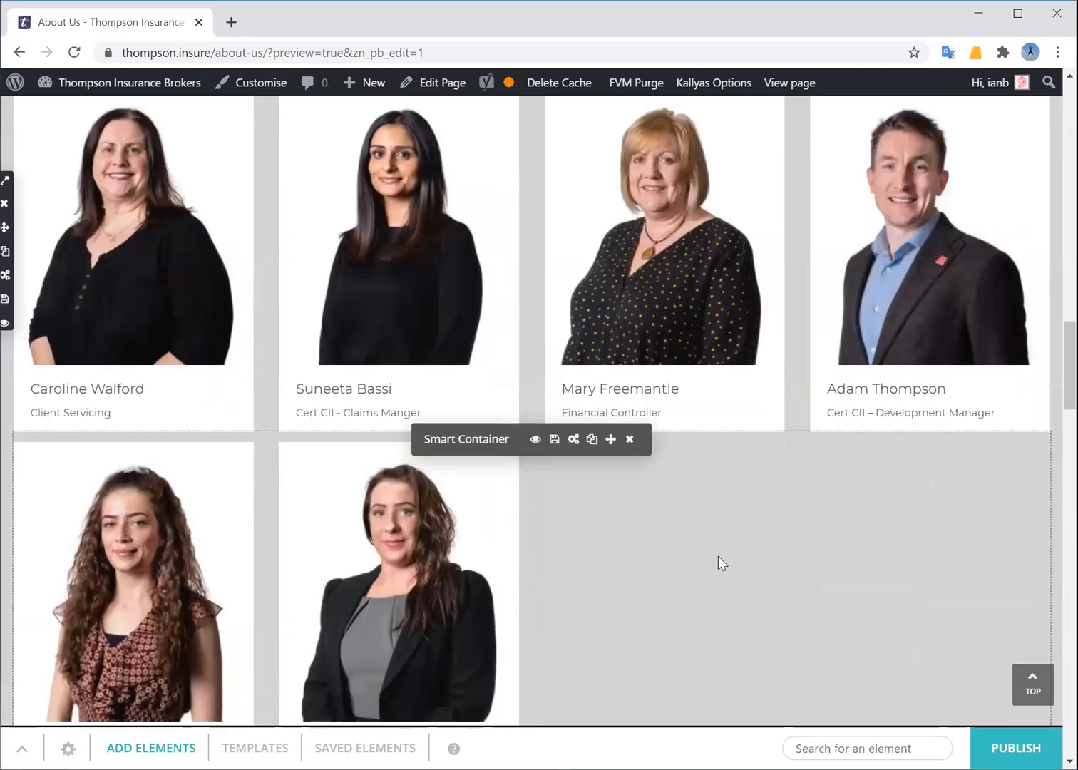
scroll(698, 548, up, 2)
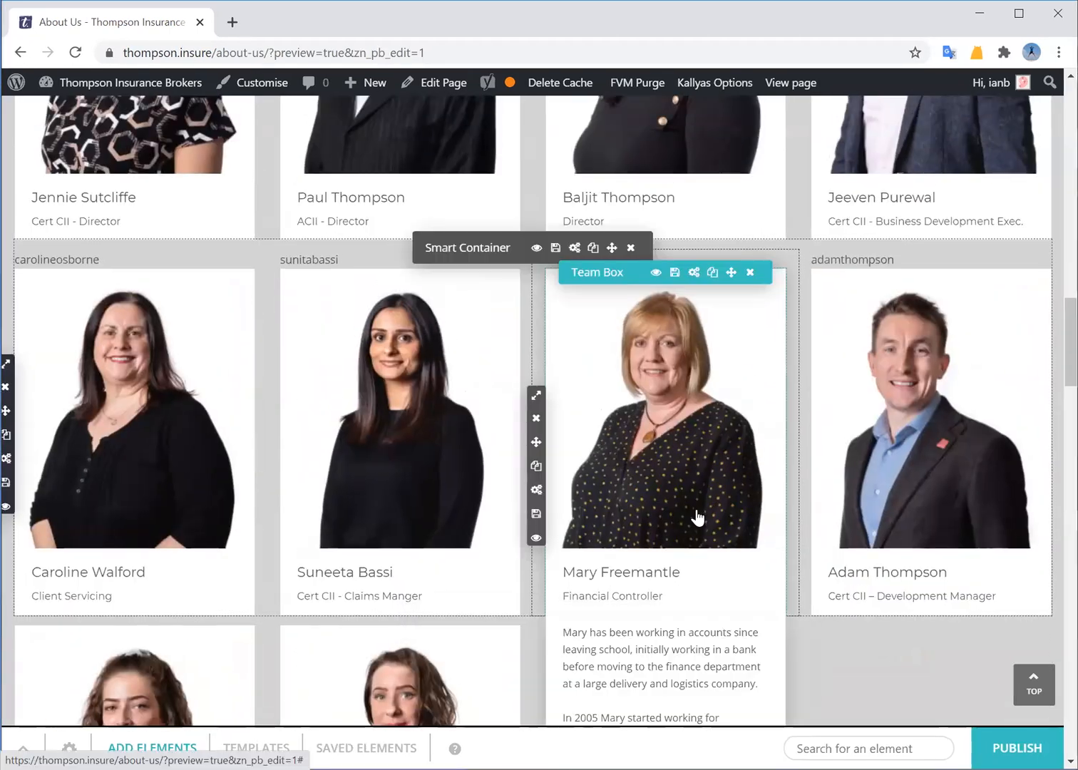
scroll(695, 508, down, 1)
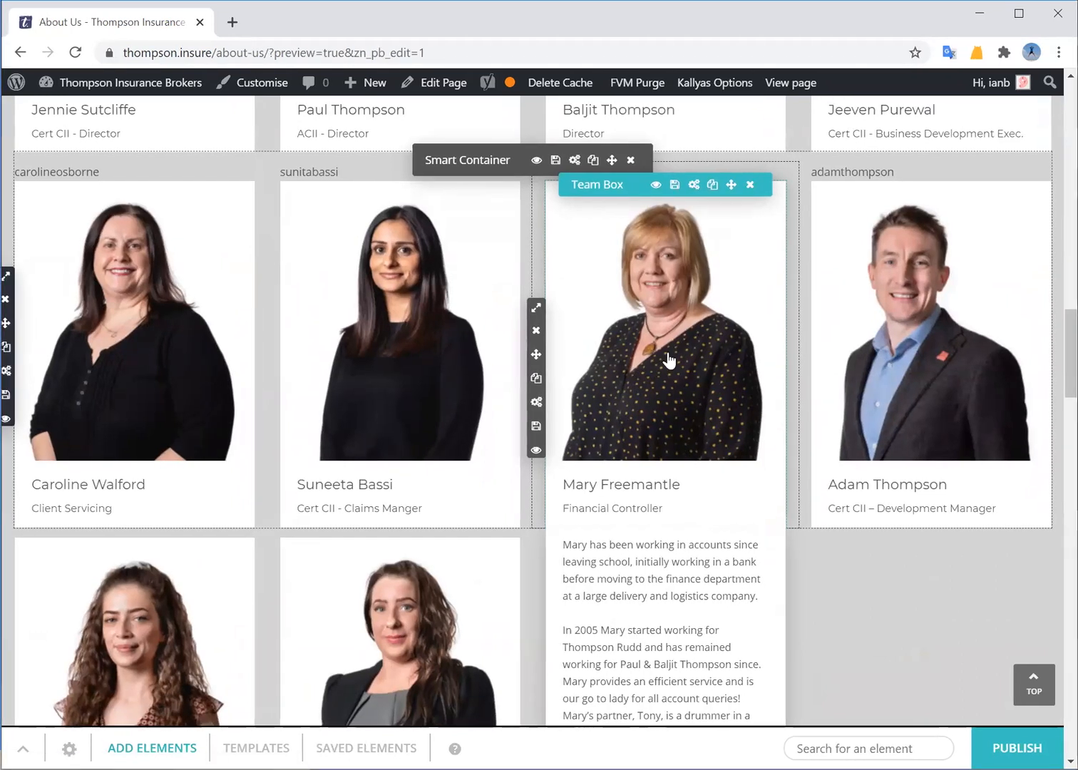
scroll(770, 625, down, 1)
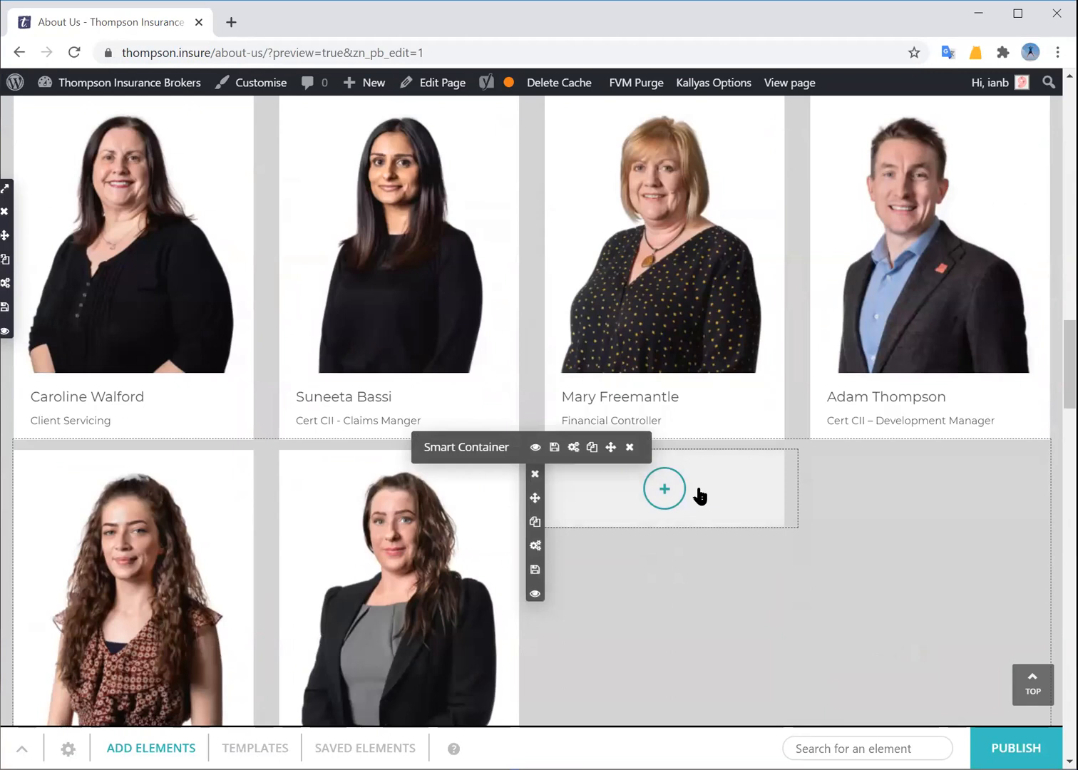
scroll(711, 431, up, 1)
scroll(711, 431, down, 4)
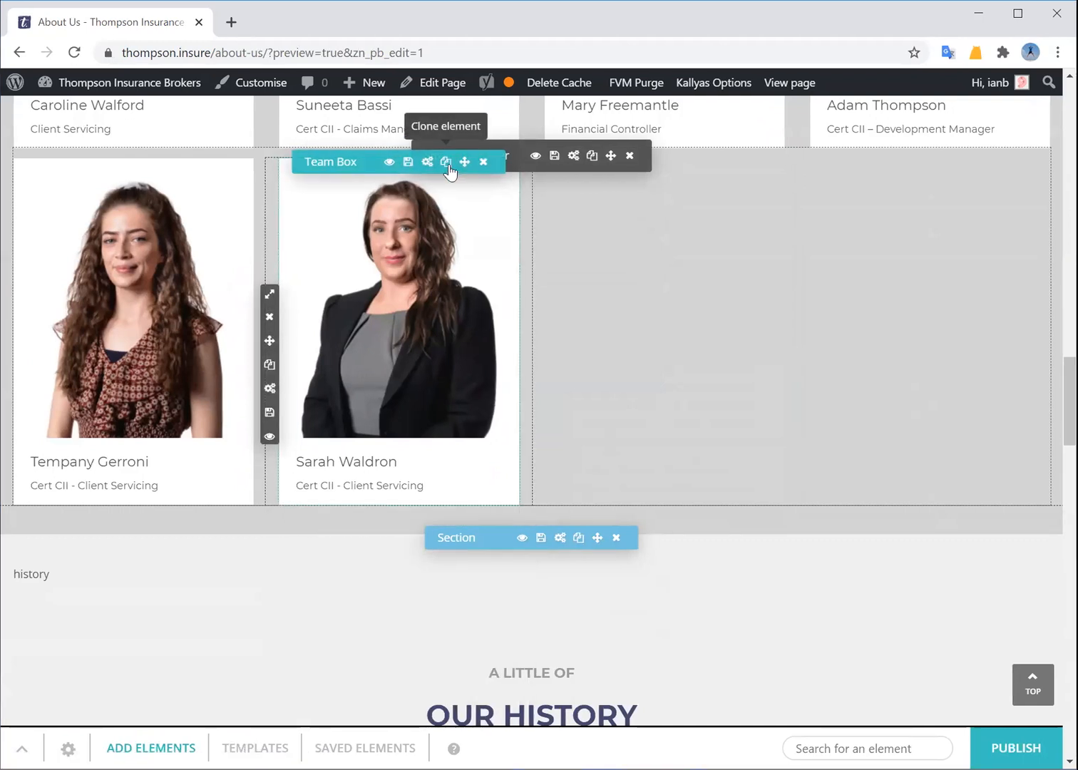
click(447, 164)
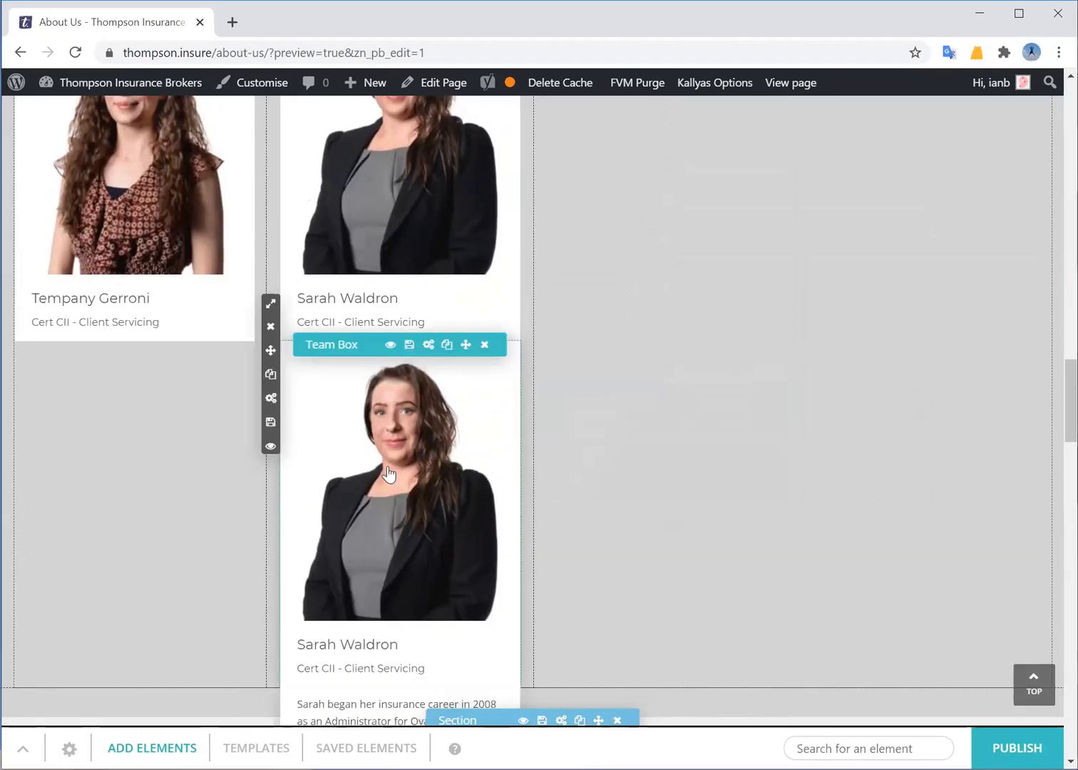
scroll(751, 459, up, 3)
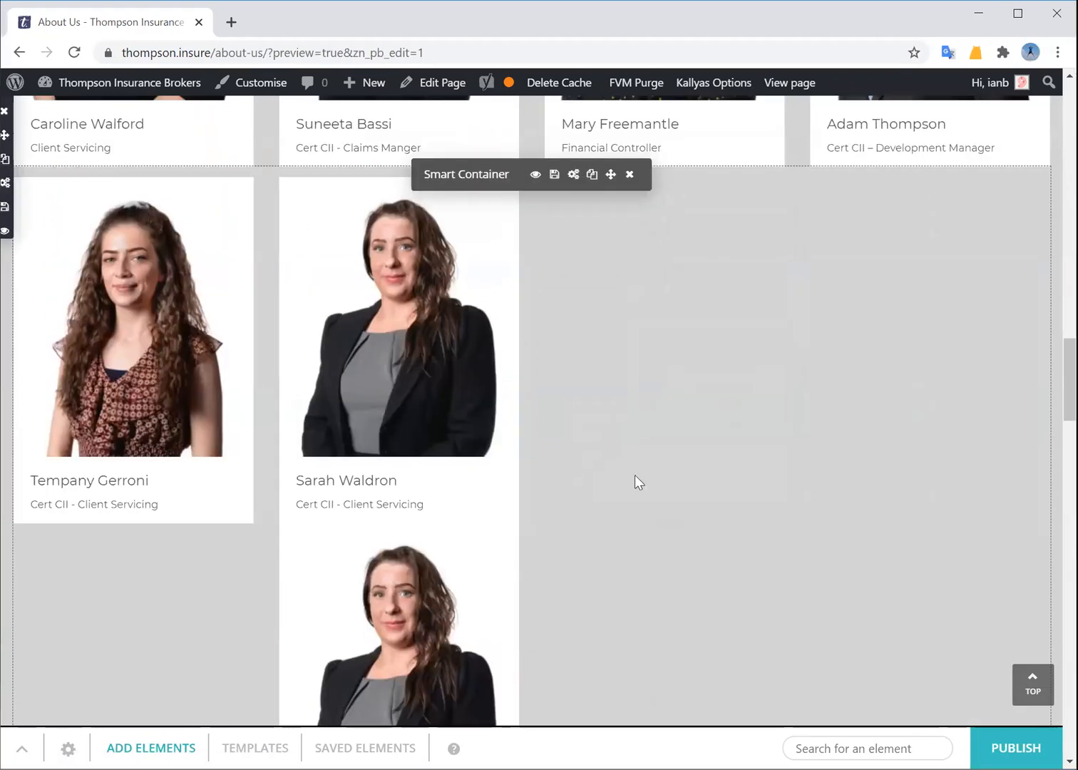
mouse_move(410, 541)
drag(466, 526, 664, 396)
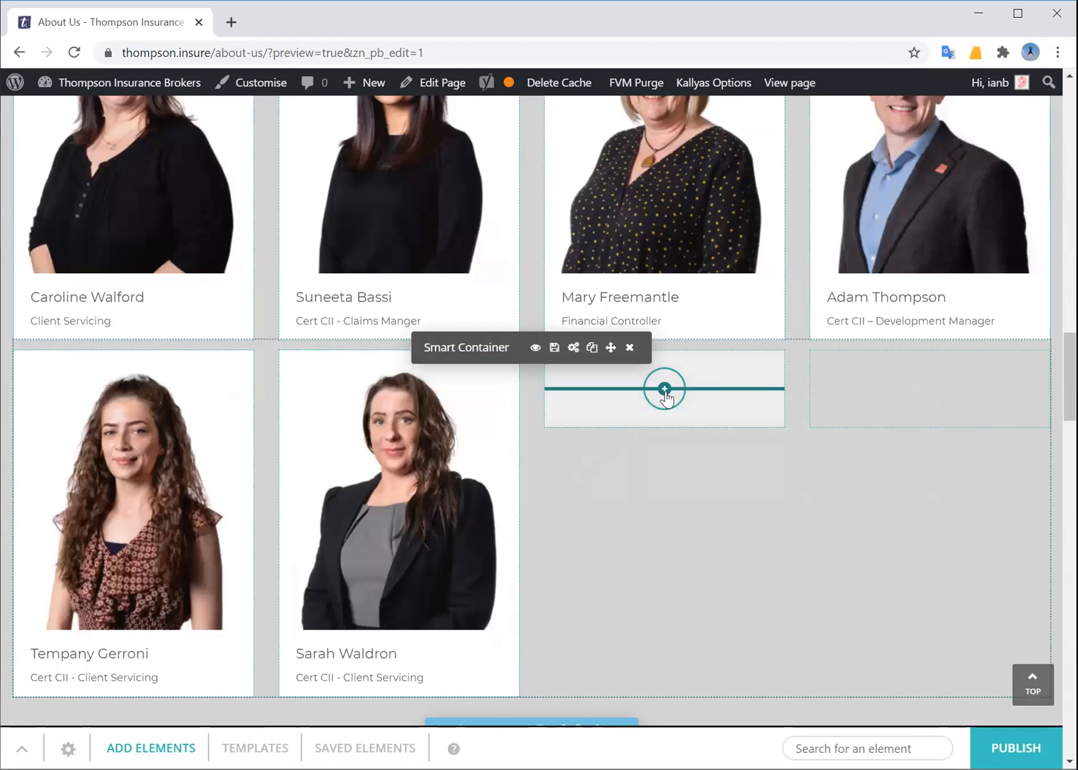
drag(664, 397, 665, 390)
scroll(677, 570, down, 1)
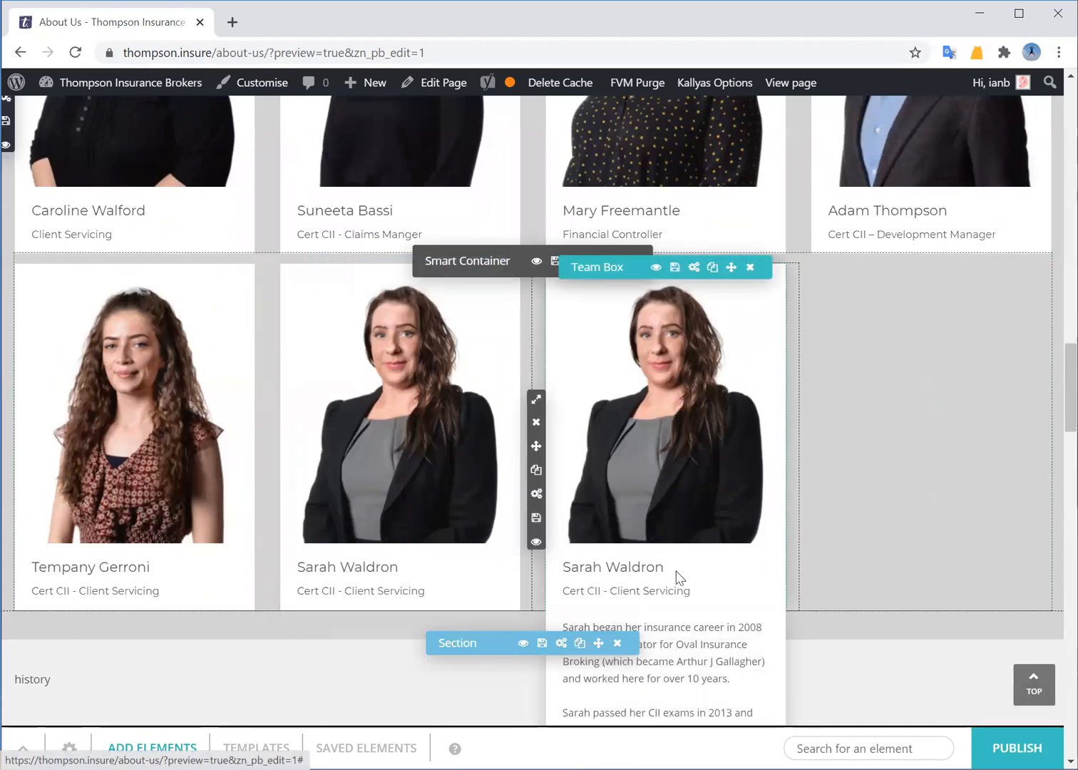
scroll(679, 566, down, 1)
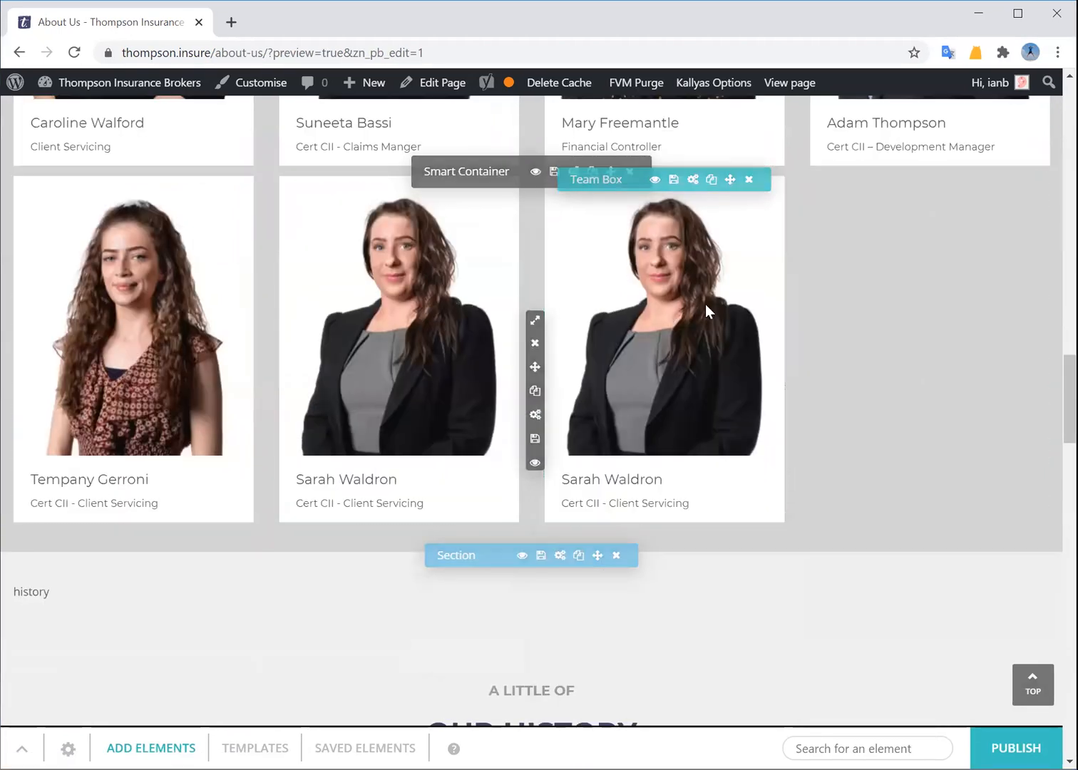
click(693, 180)
Select the last <p> paragraph in the copy's Description to duplicate it
scroll(586, 428, down, 1)
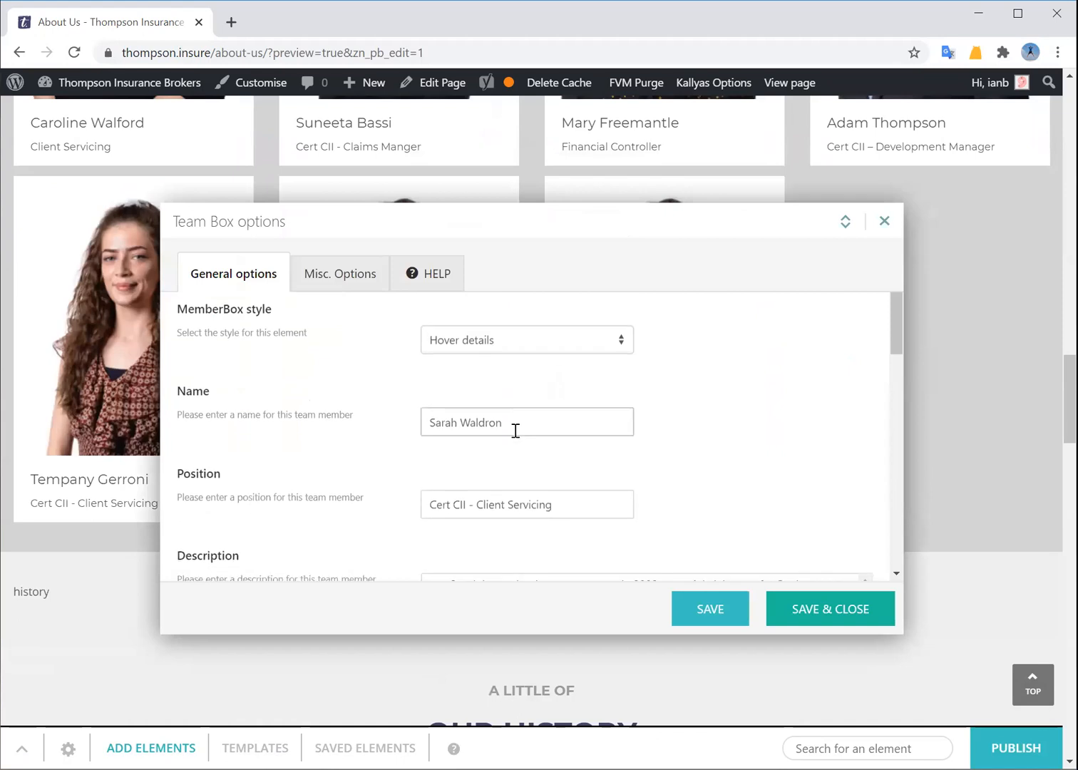
scroll(506, 399, down, 2)
scroll(518, 417, down, 2)
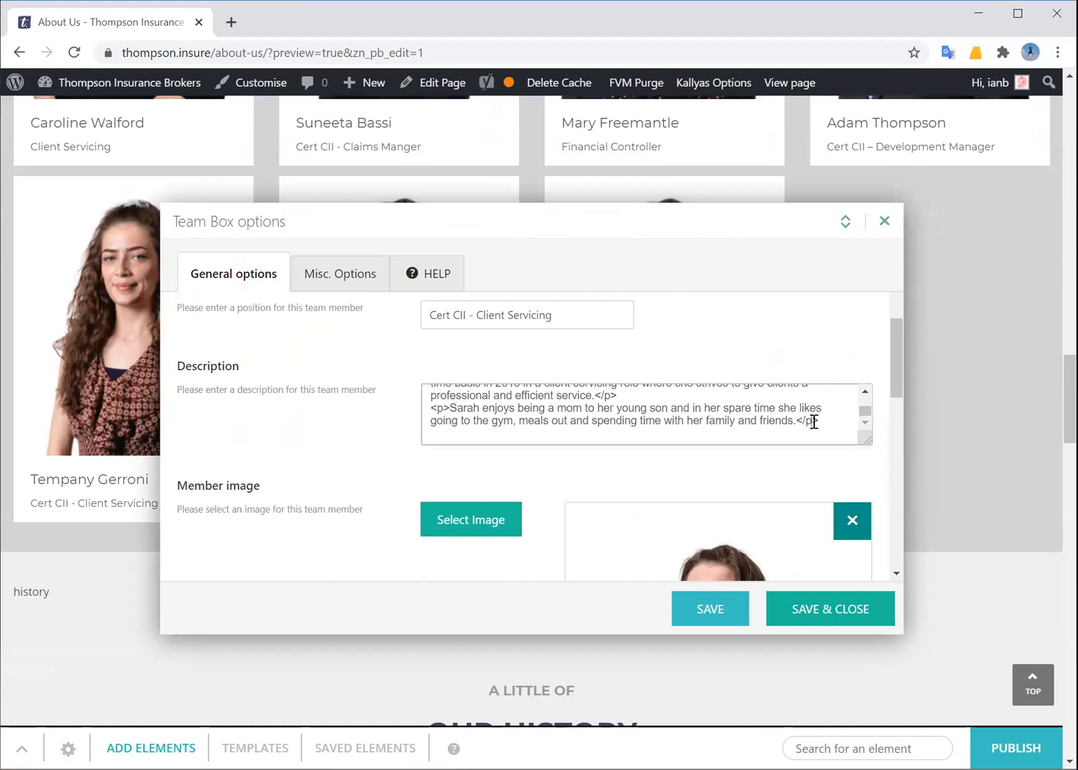
drag(431, 411, 448, 410)
drag(822, 422, 795, 421)
scroll(543, 433, up, 3)
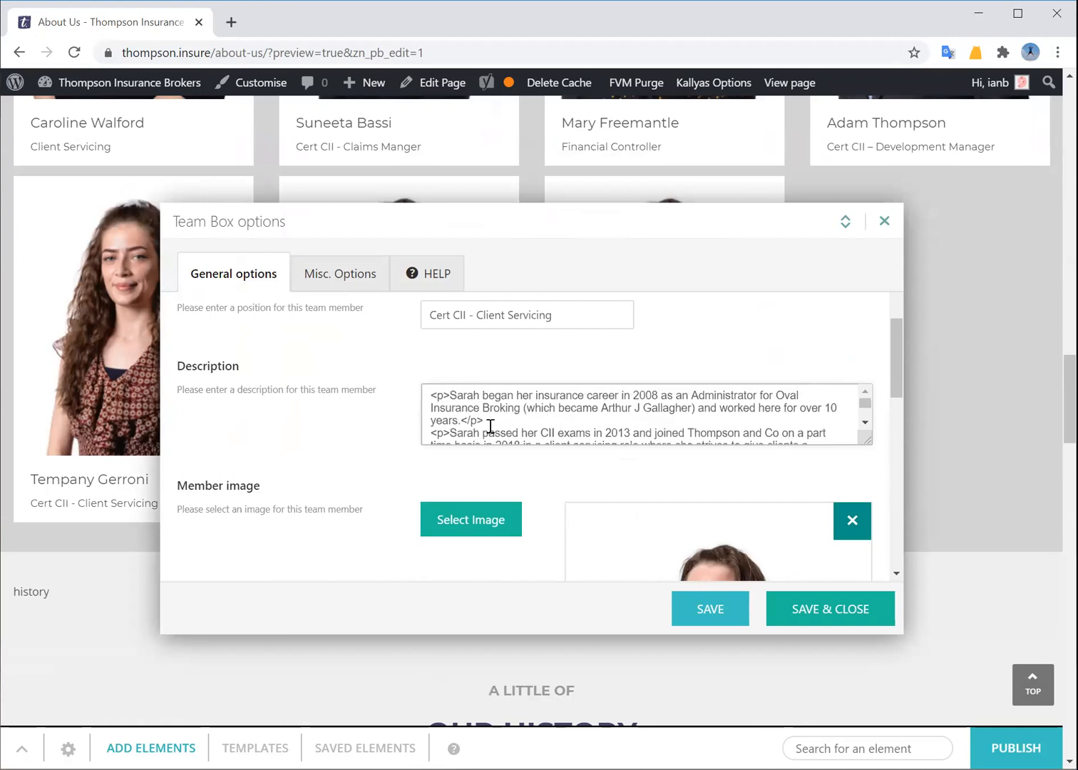
scroll(570, 367, down, 1)
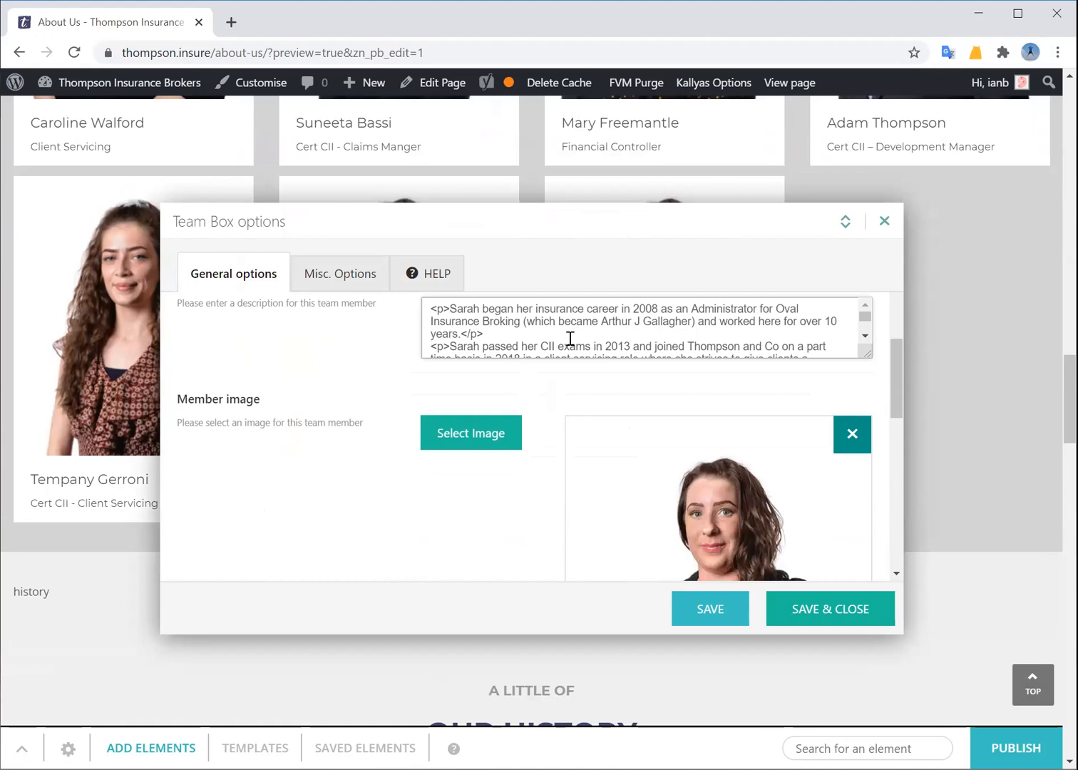
scroll(480, 335, down, 3)
drag(430, 322, 841, 337)
key(ctrl+c)
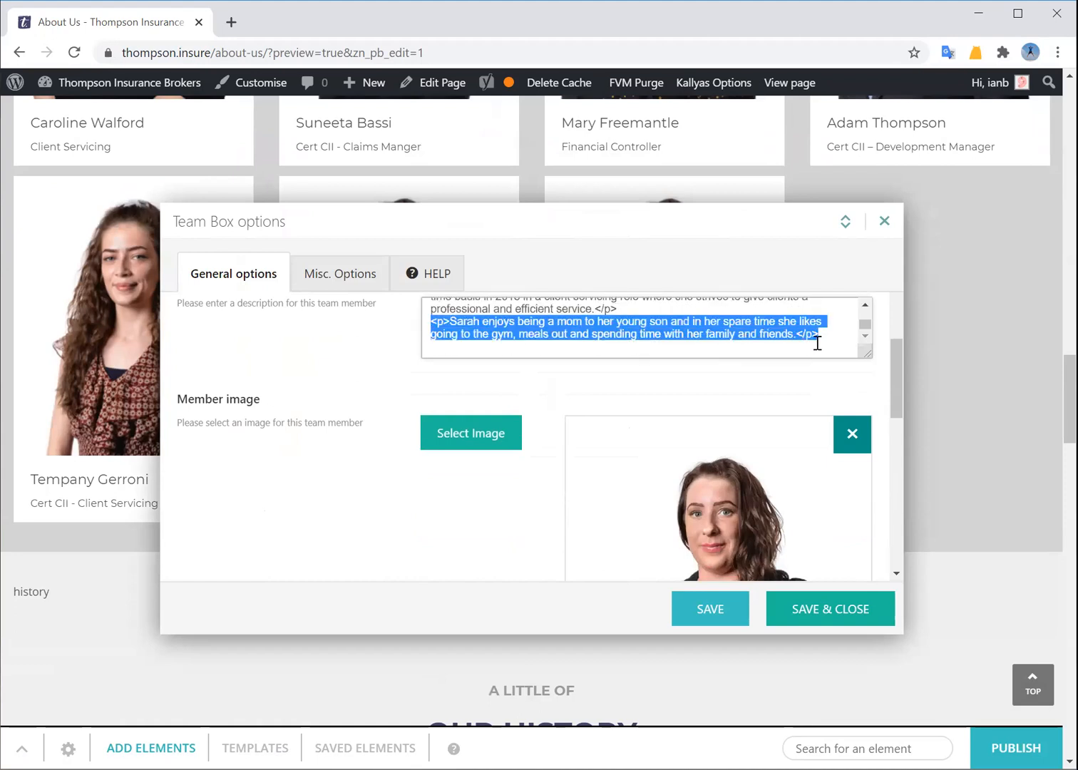
Paste the paragraph at the end, change its text to 'dfgd fg dfg dfg', and save
click(841, 332)
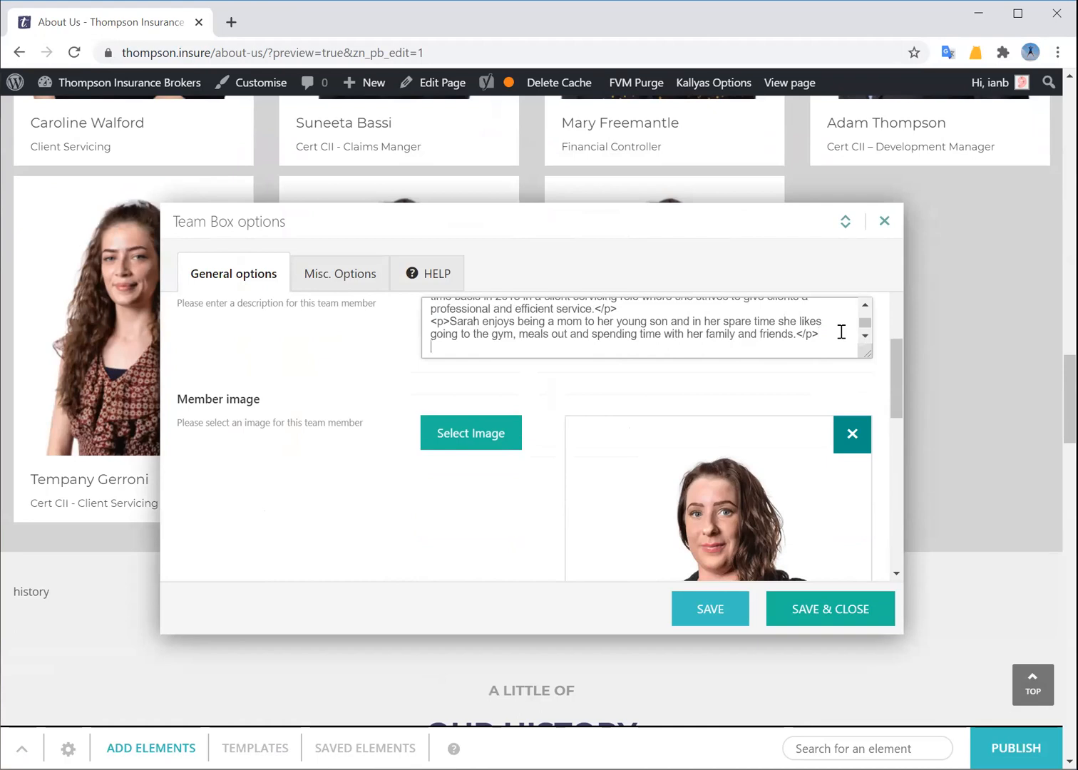
key(ctrl+v)
drag(796, 336, 448, 320)
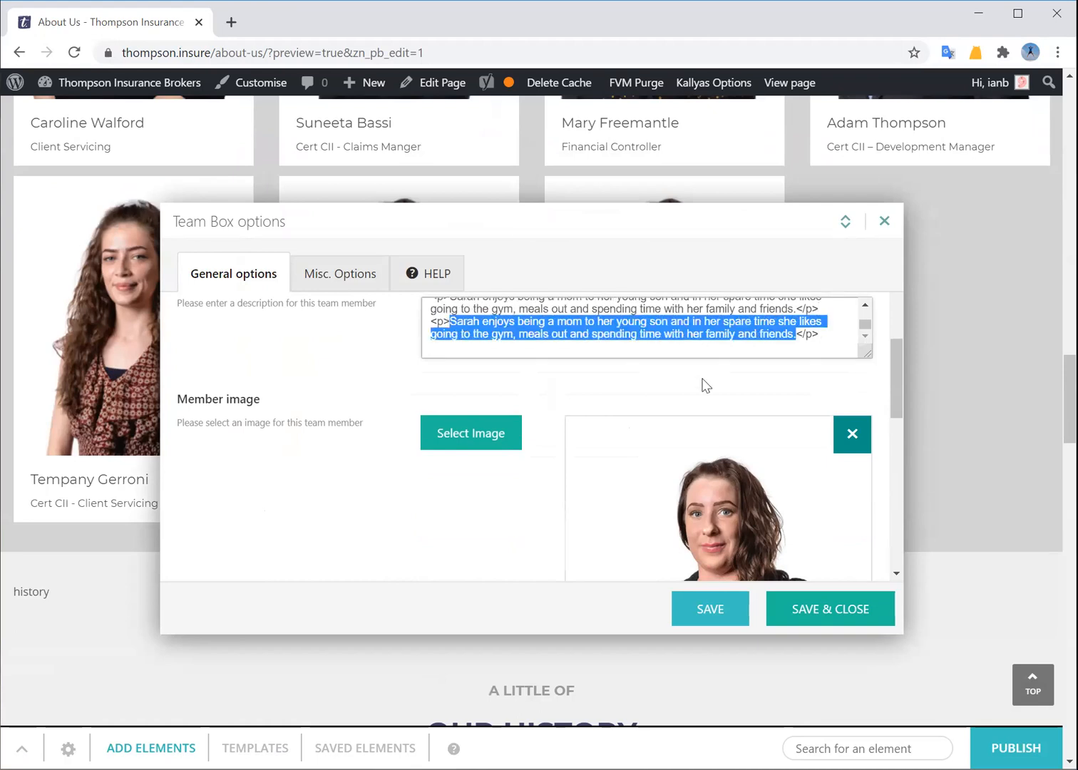
text(dfgd fg dfg dfg)
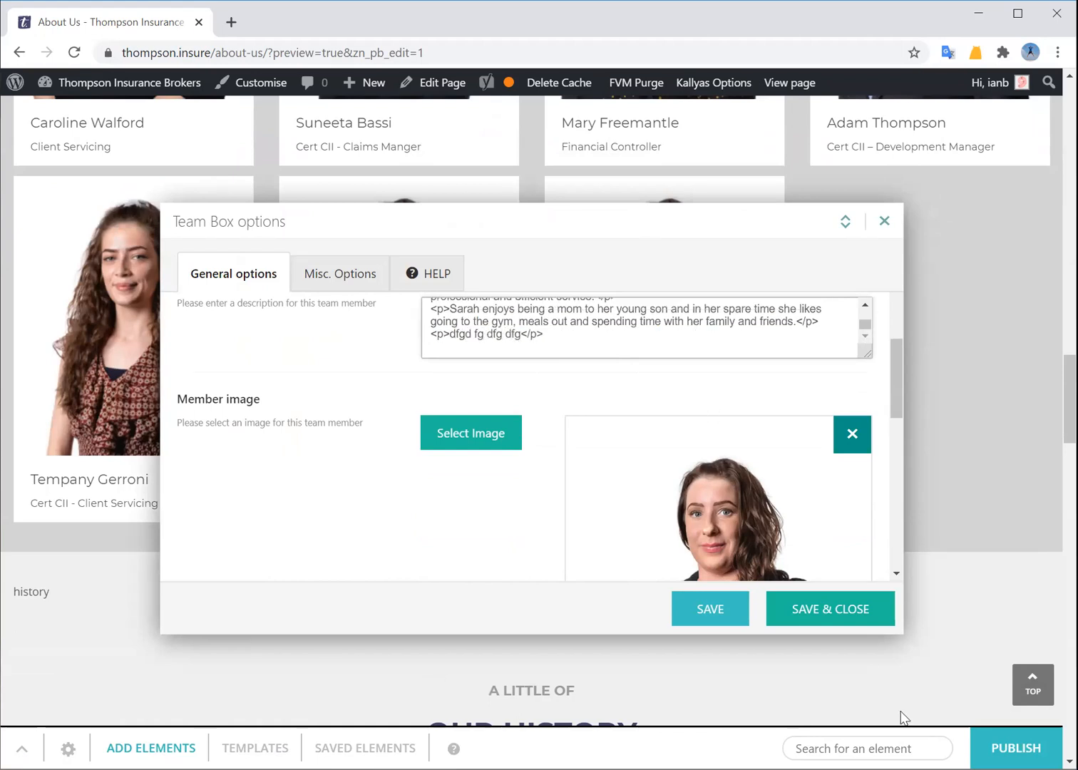
click(809, 610)
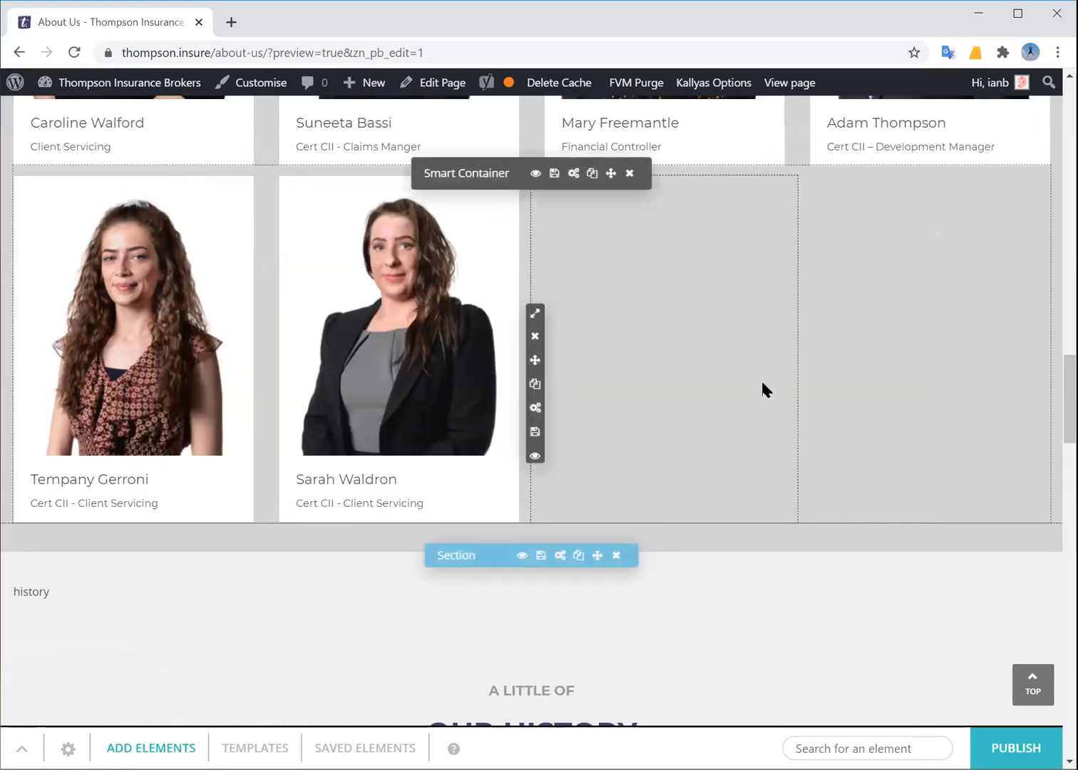
scroll(884, 360, down, 2)
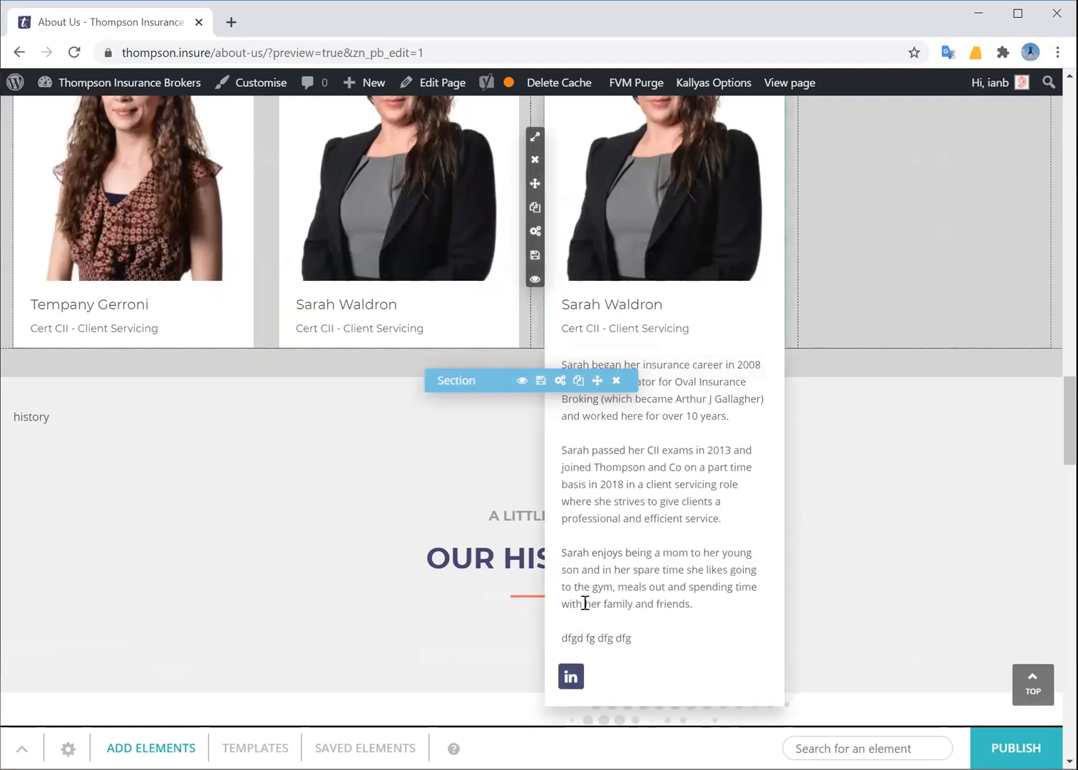
scroll(822, 400, up, 5)
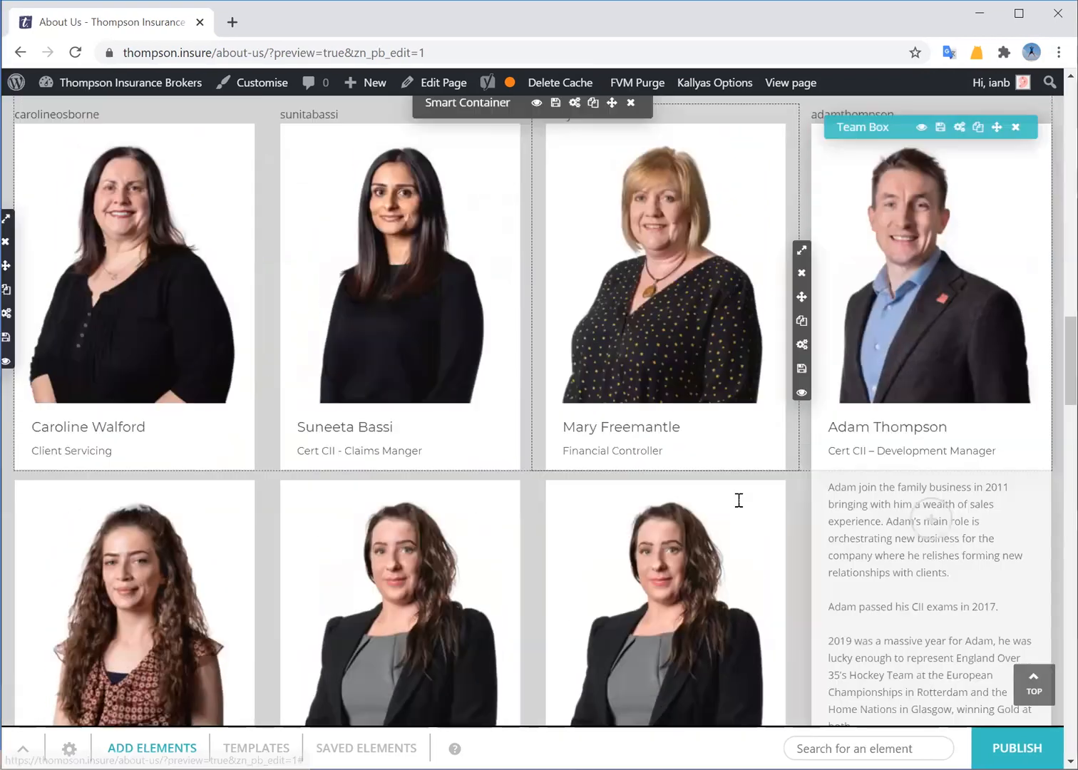
scroll(739, 500, down, 1)
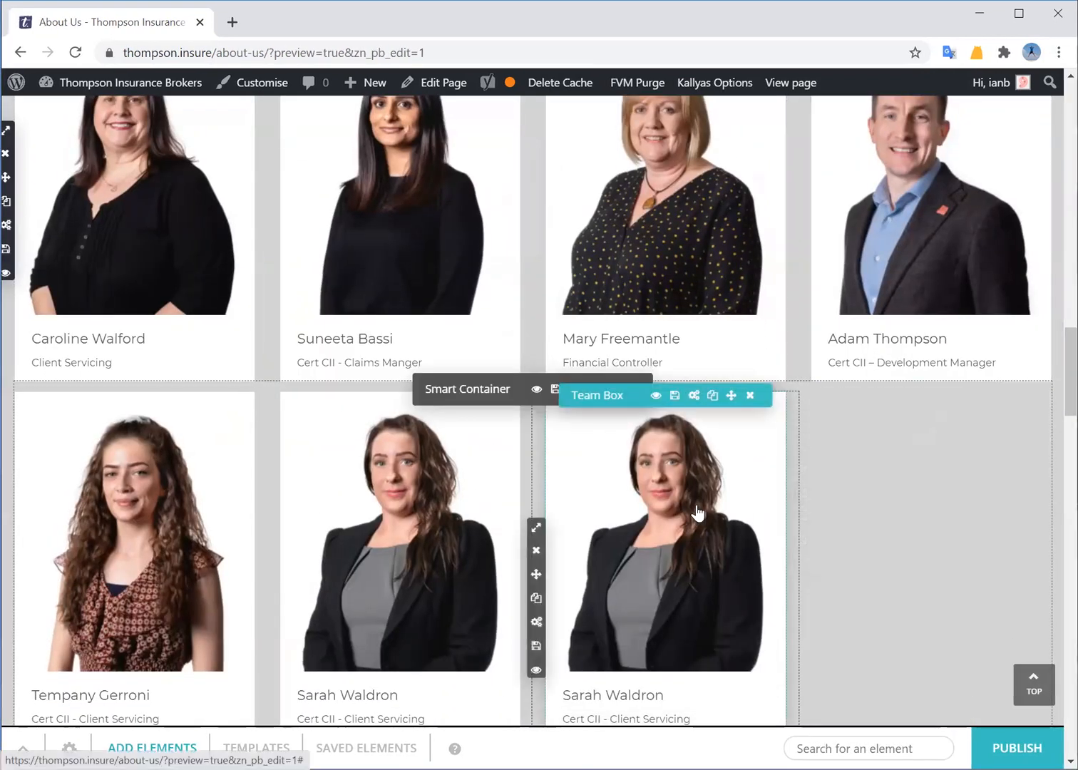
click(750, 397)
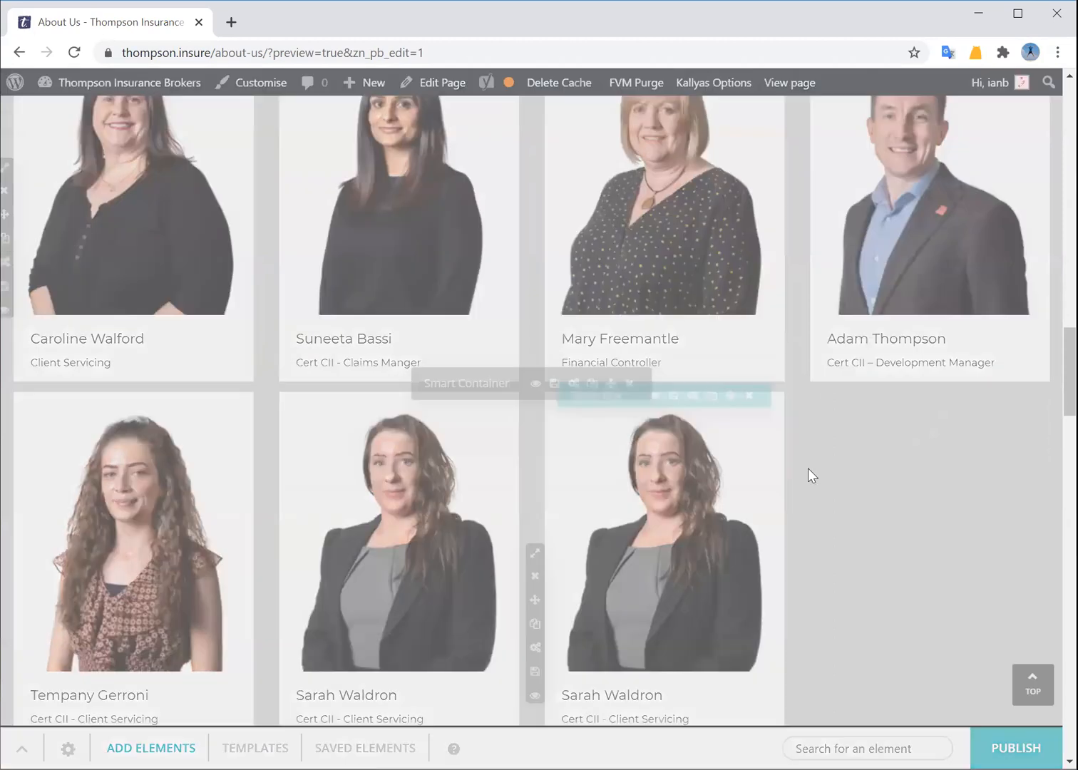
click(460, 447)
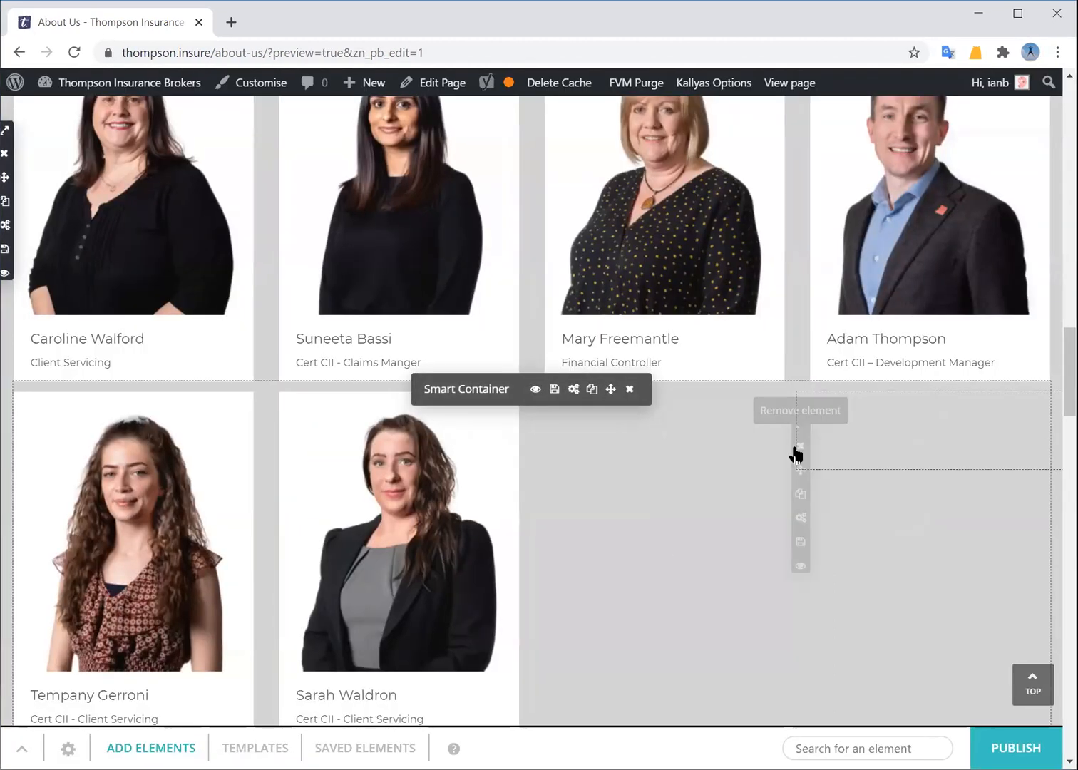
scroll(777, 463, down, 2)
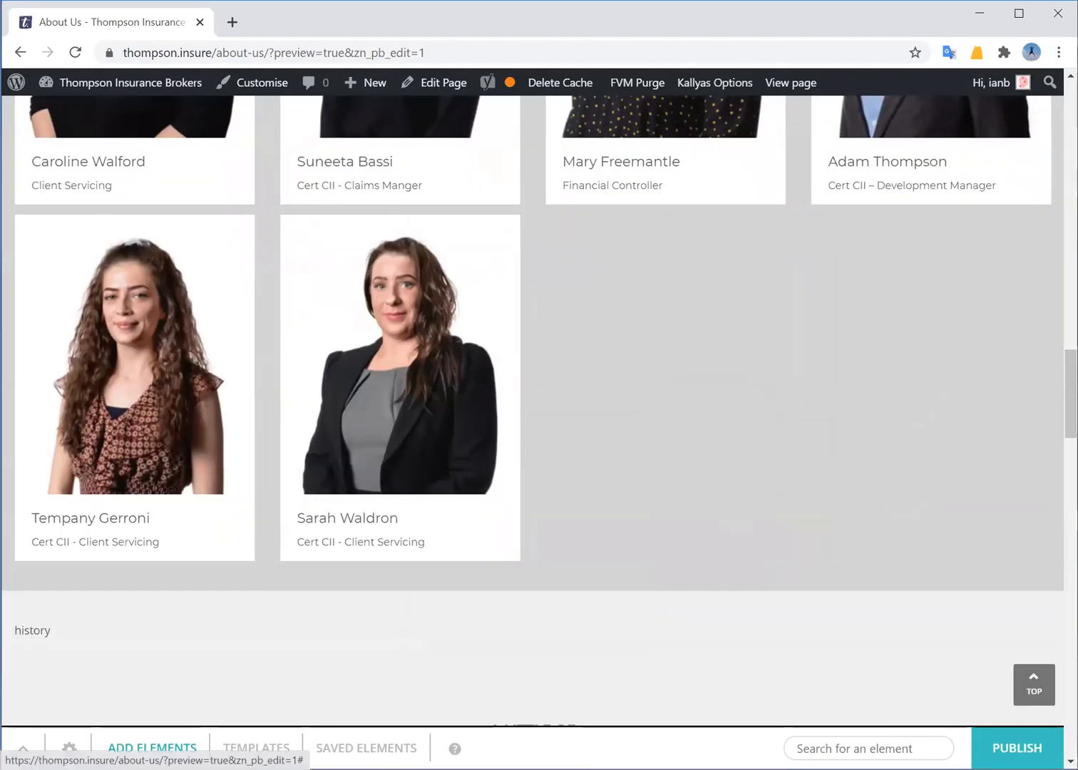
scroll(623, 492, down, 12)
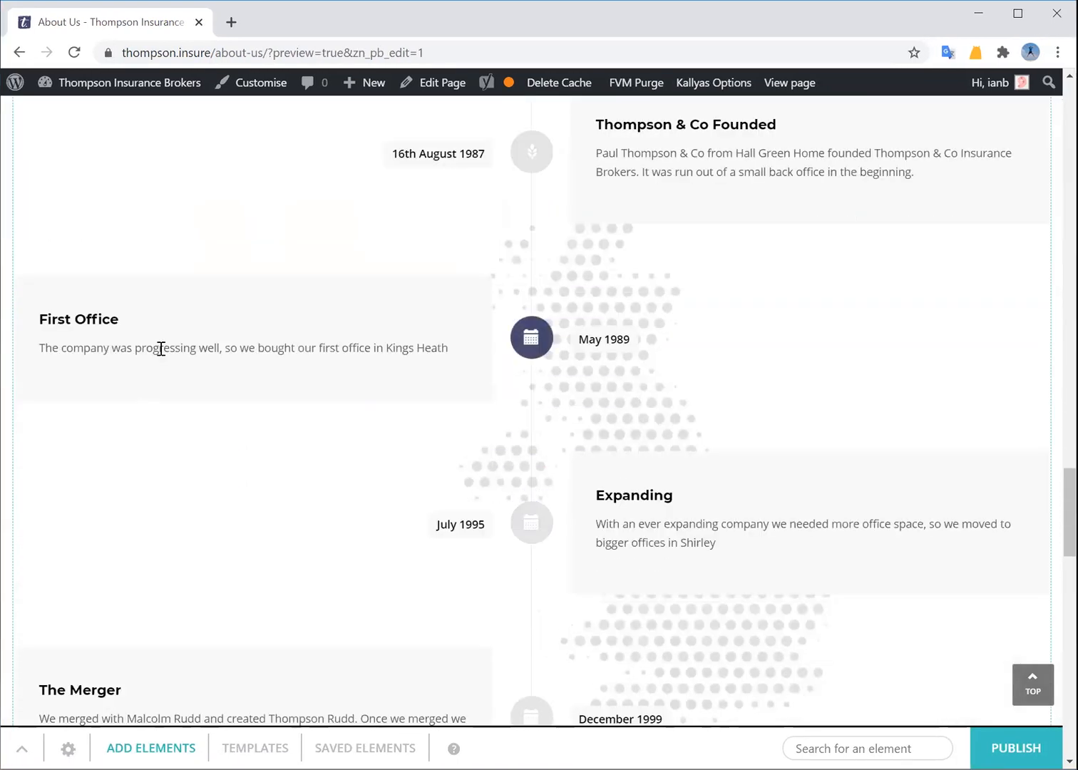
scroll(771, 533, down, 1)
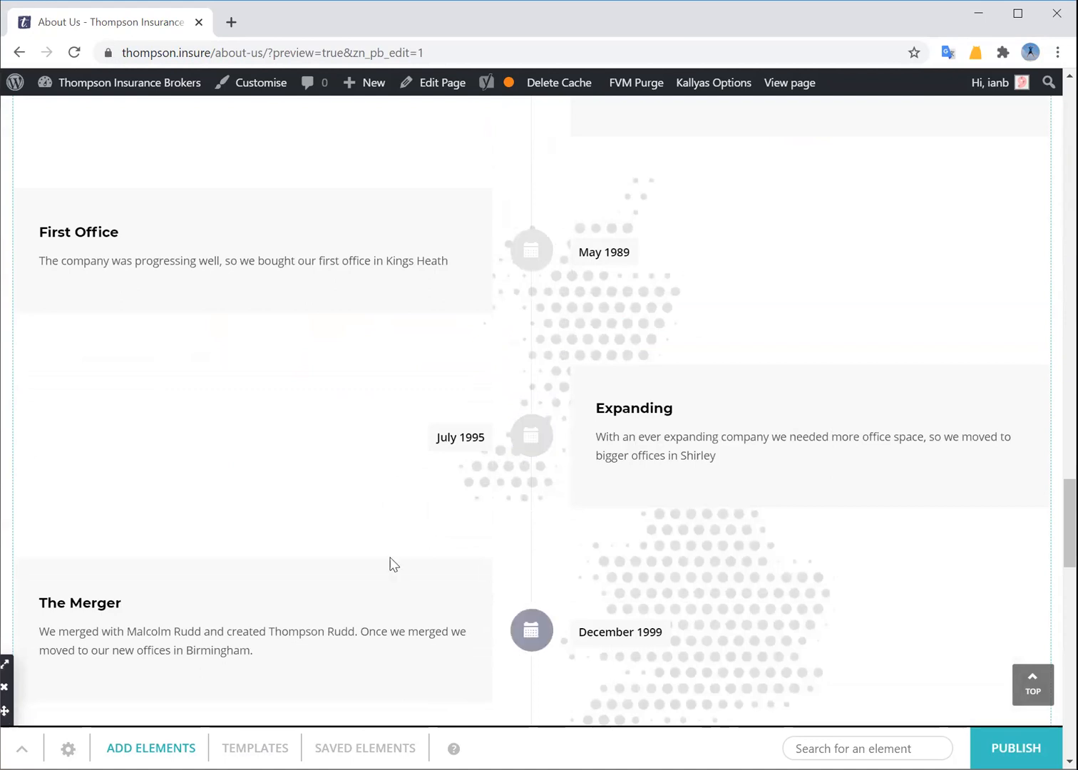
scroll(390, 565, down, 2)
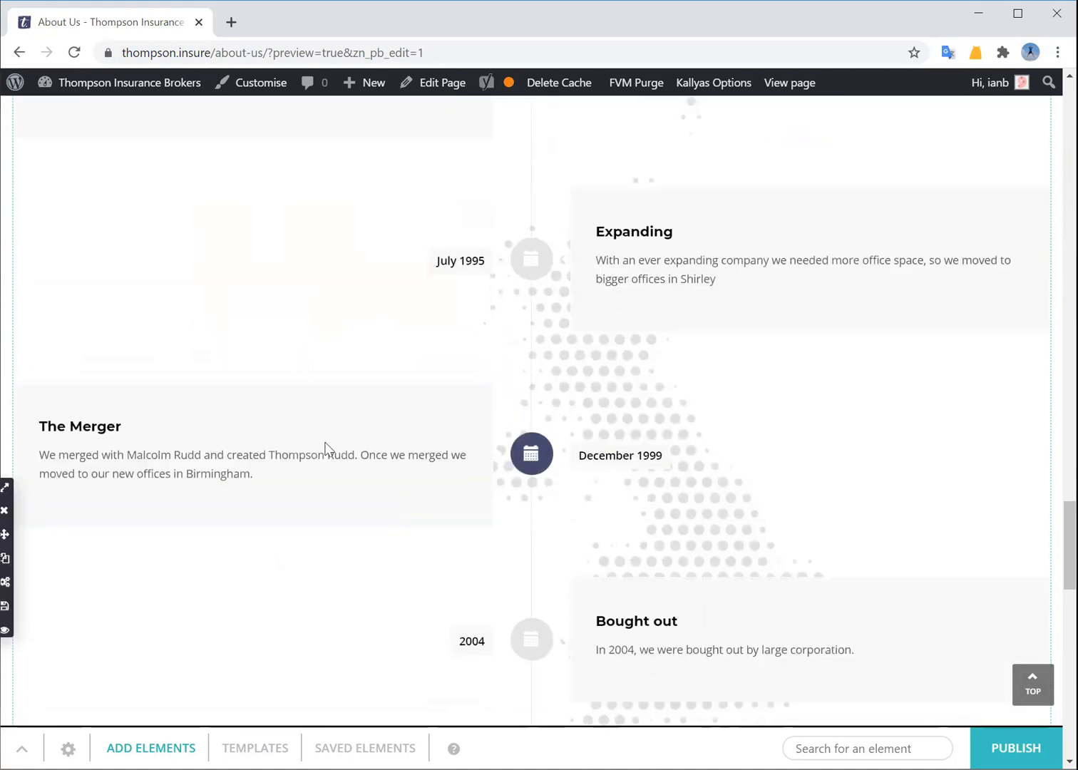
scroll(325, 447, up, 8)
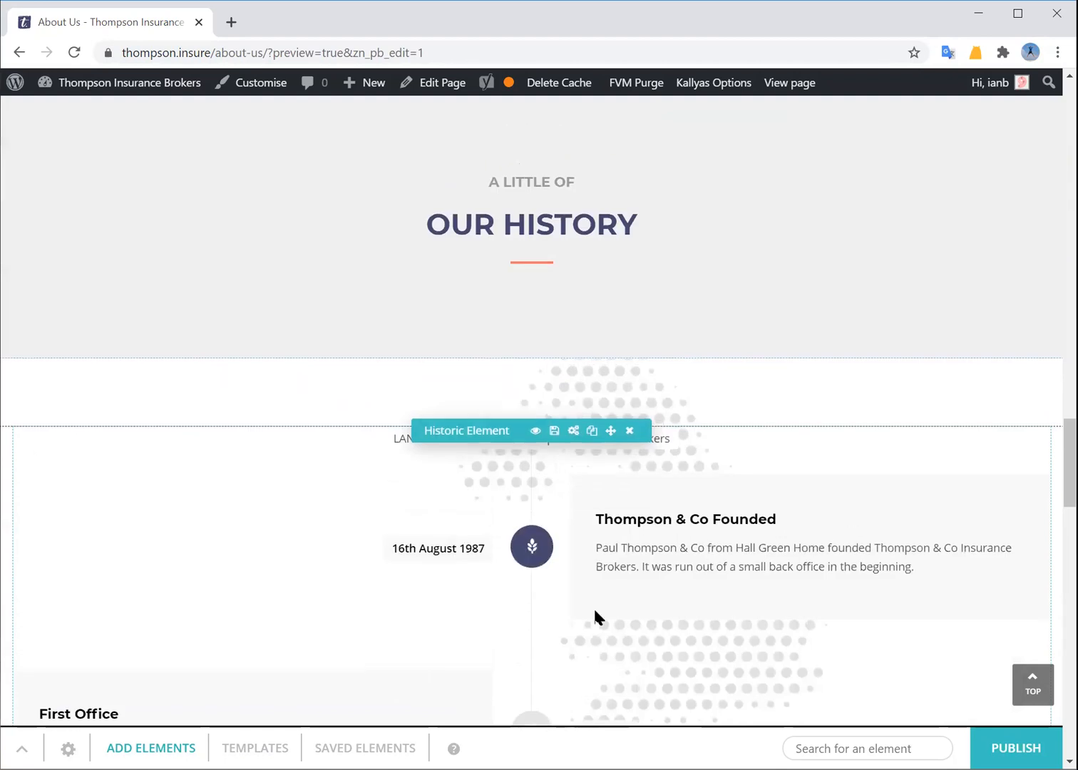
scroll(595, 614, down, 2)
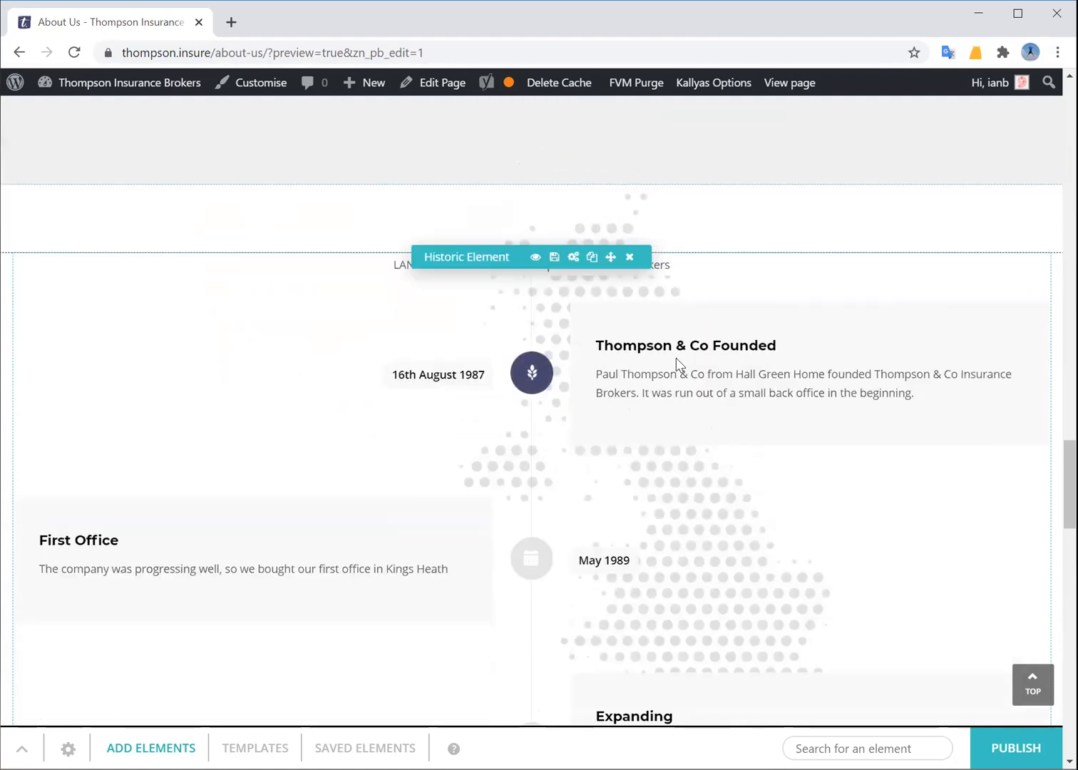
In the Our History Historic Element, add a ninth 'she_event_name' event after New Website
click(573, 256)
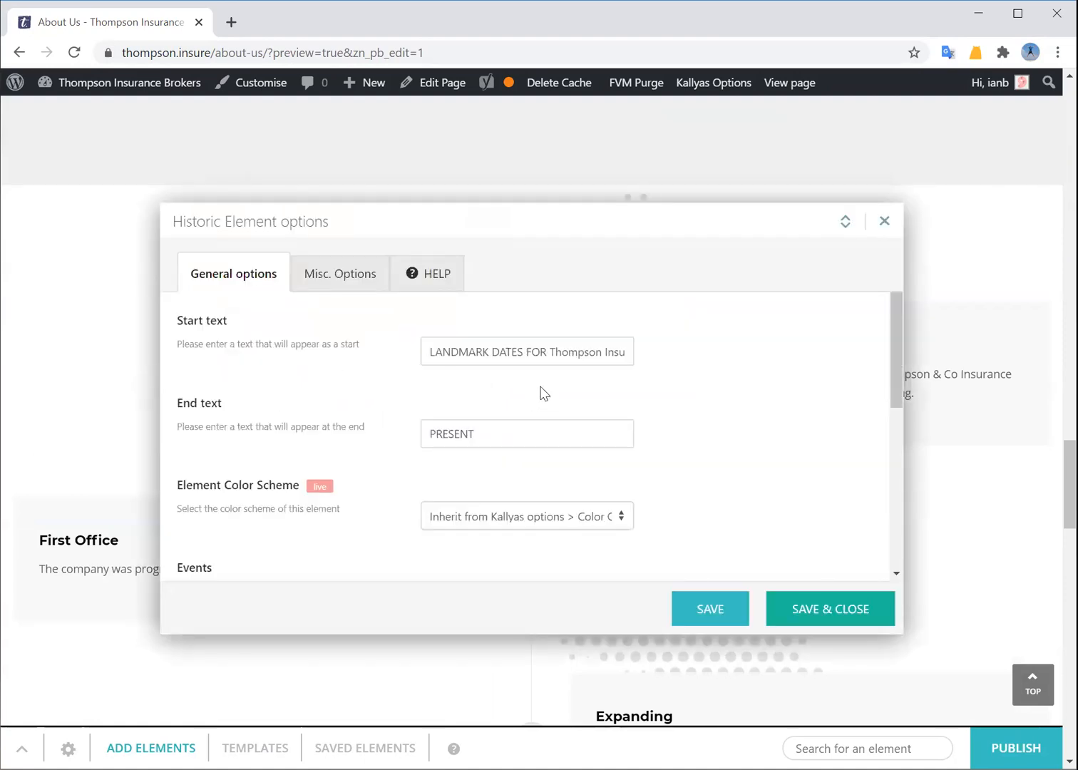
click(340, 278)
scroll(386, 392, down, 5)
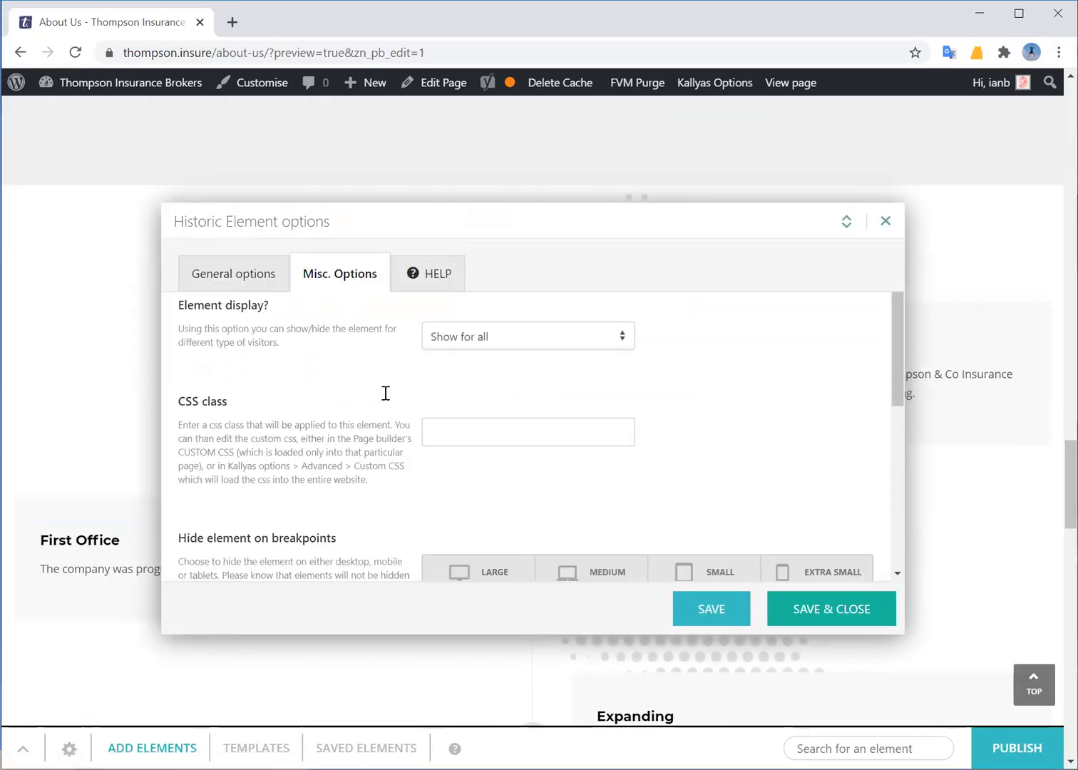
scroll(388, 438, down, 2)
click(255, 284)
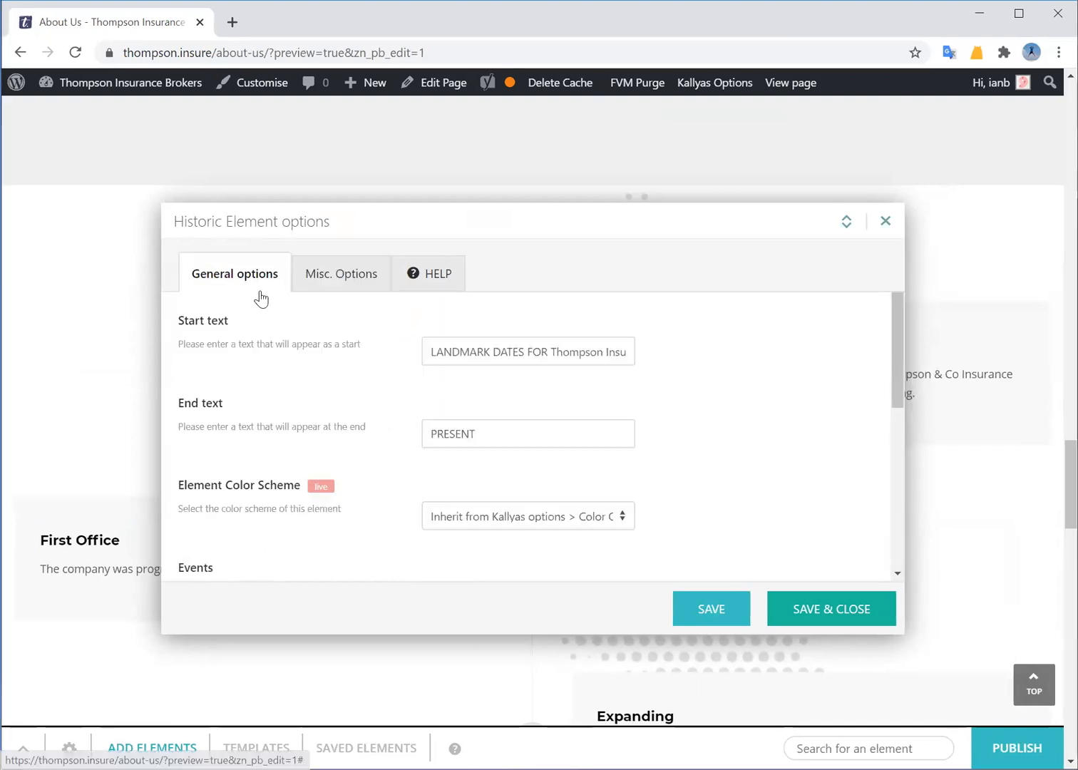
scroll(431, 456, down, 10)
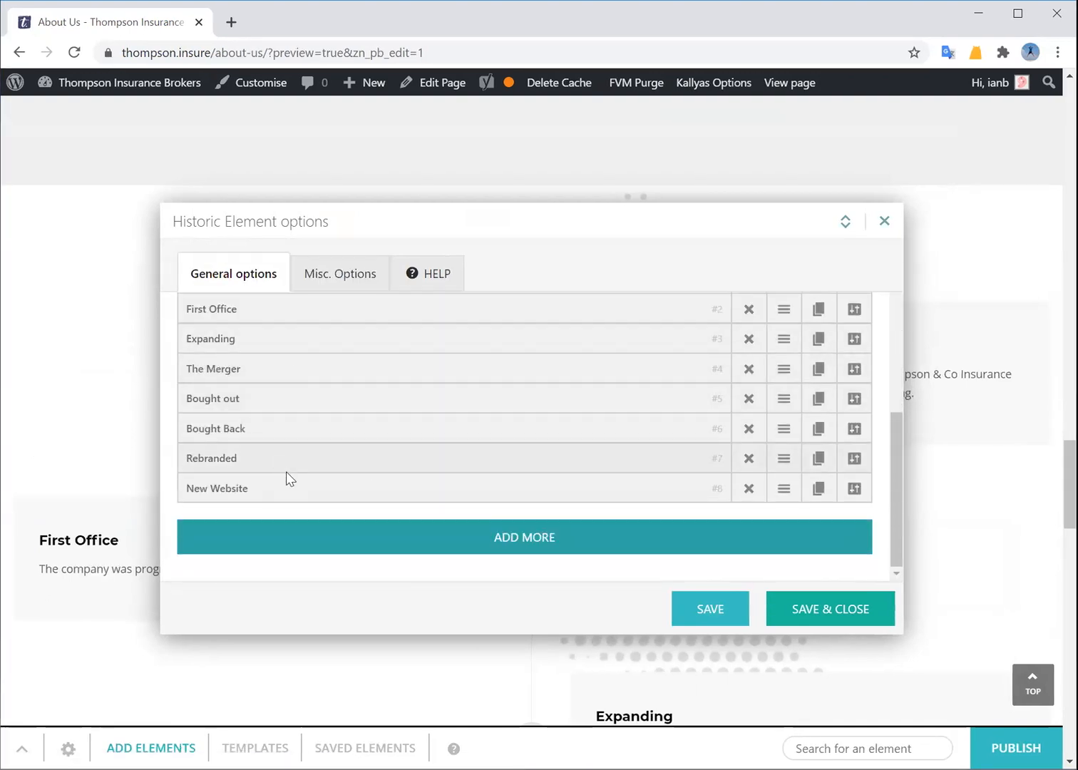
scroll(269, 418, up, 2)
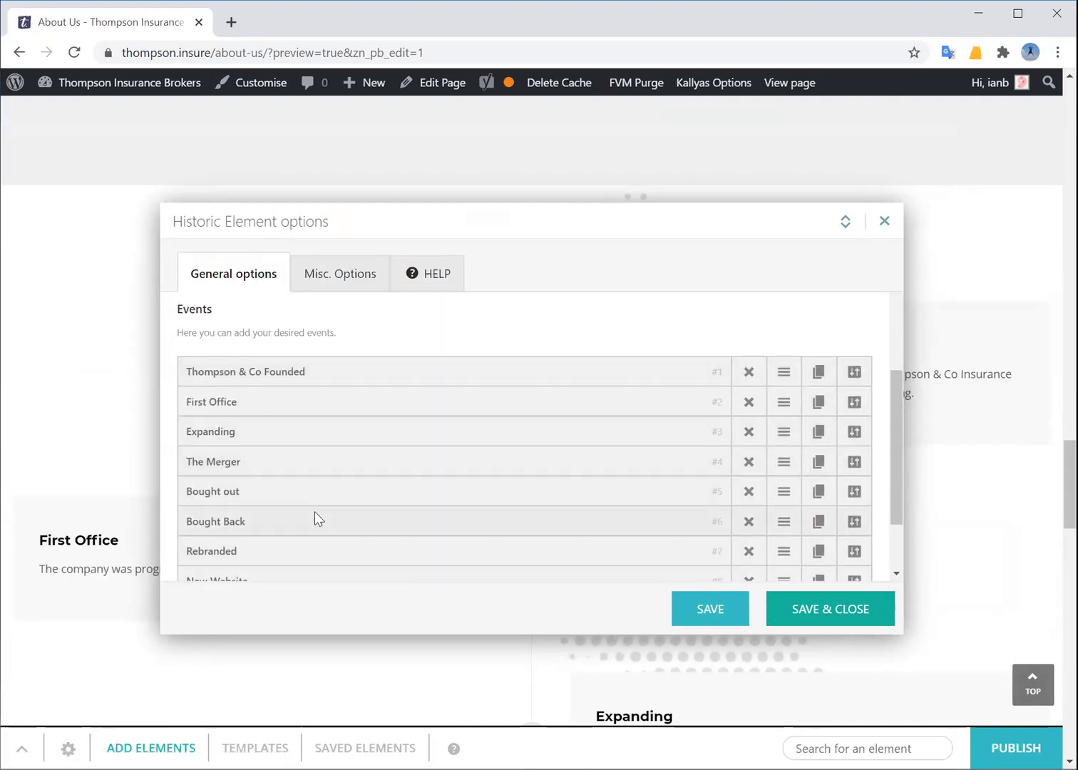
scroll(314, 512, down, 2)
click(471, 537)
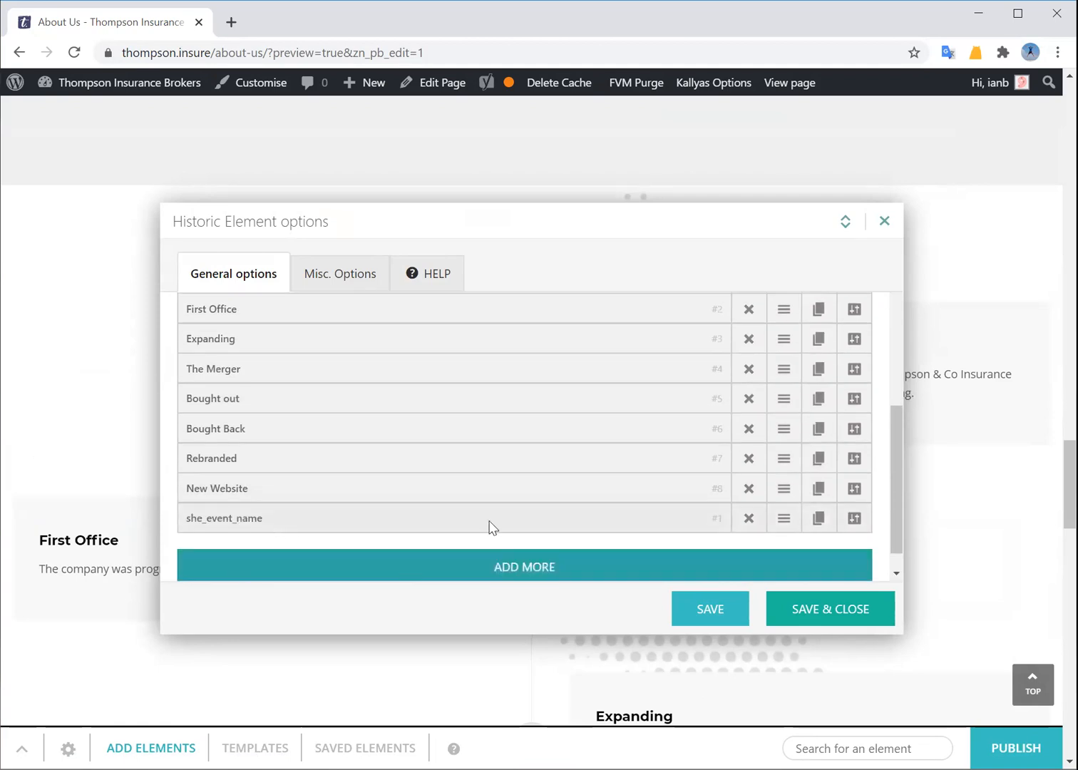
Give the new timeline event the placeholder description 'sdfsdf sd fsd sdf sdf' and save the timeline
click(855, 521)
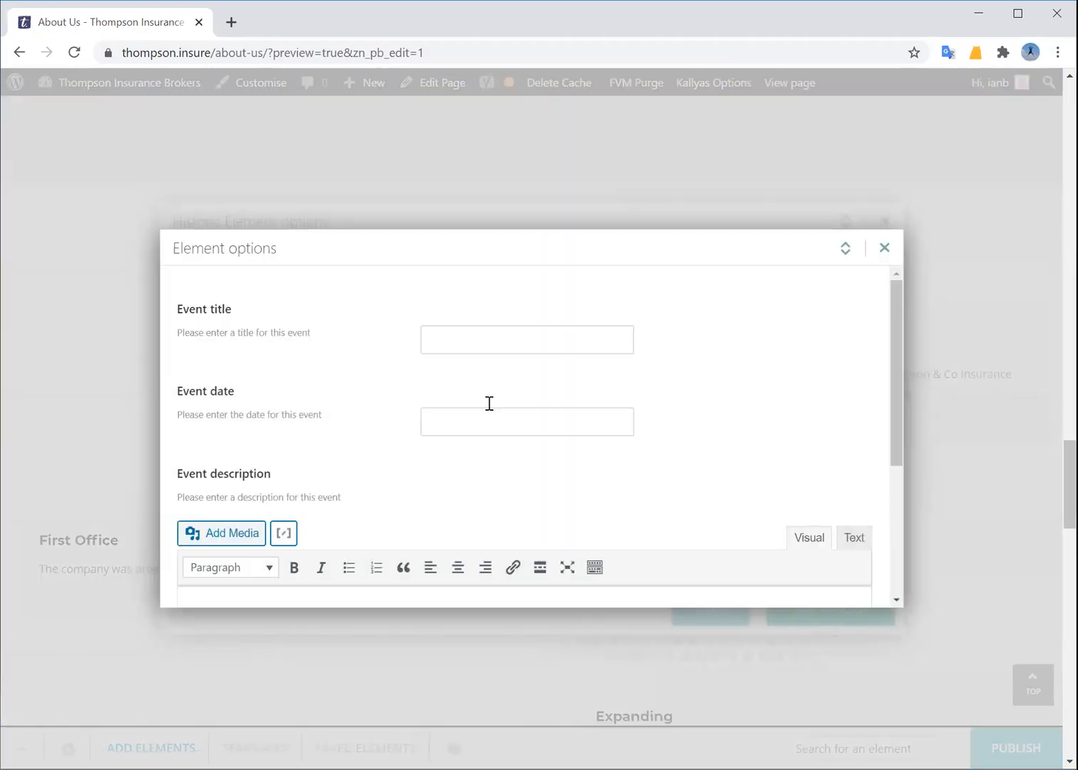
scroll(489, 404, down, 1)
scroll(507, 510, down, 1)
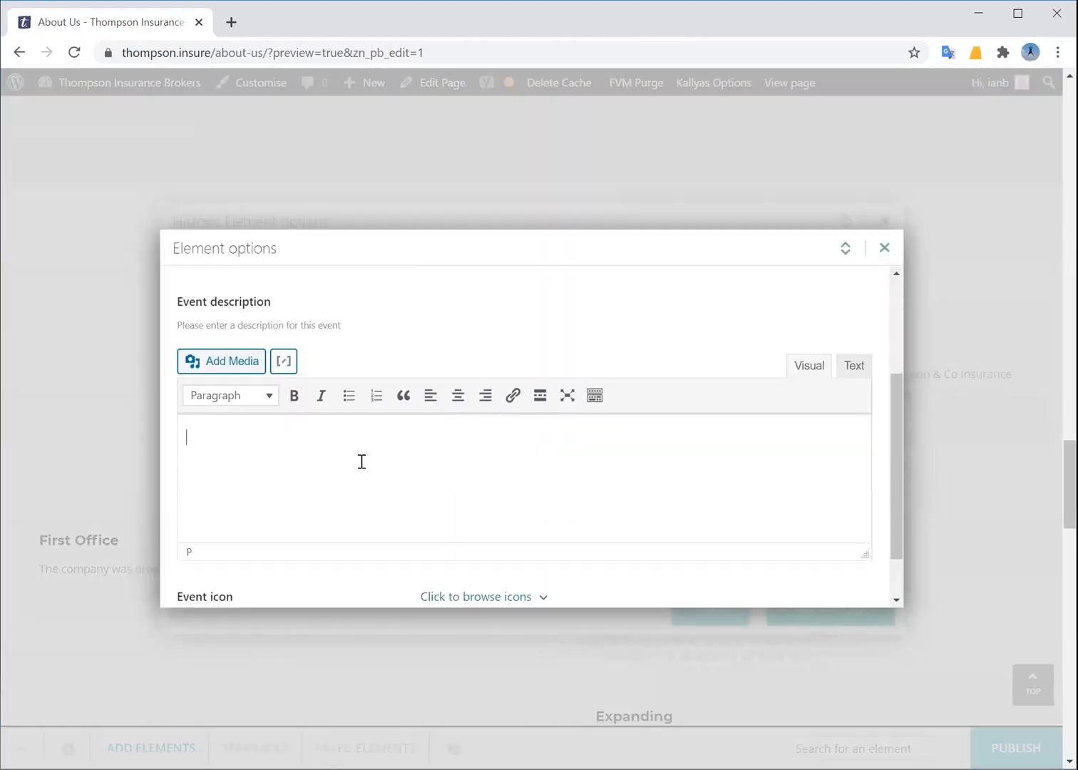
click(269, 430)
text(sdfsdf sd fsd sdf sdf)
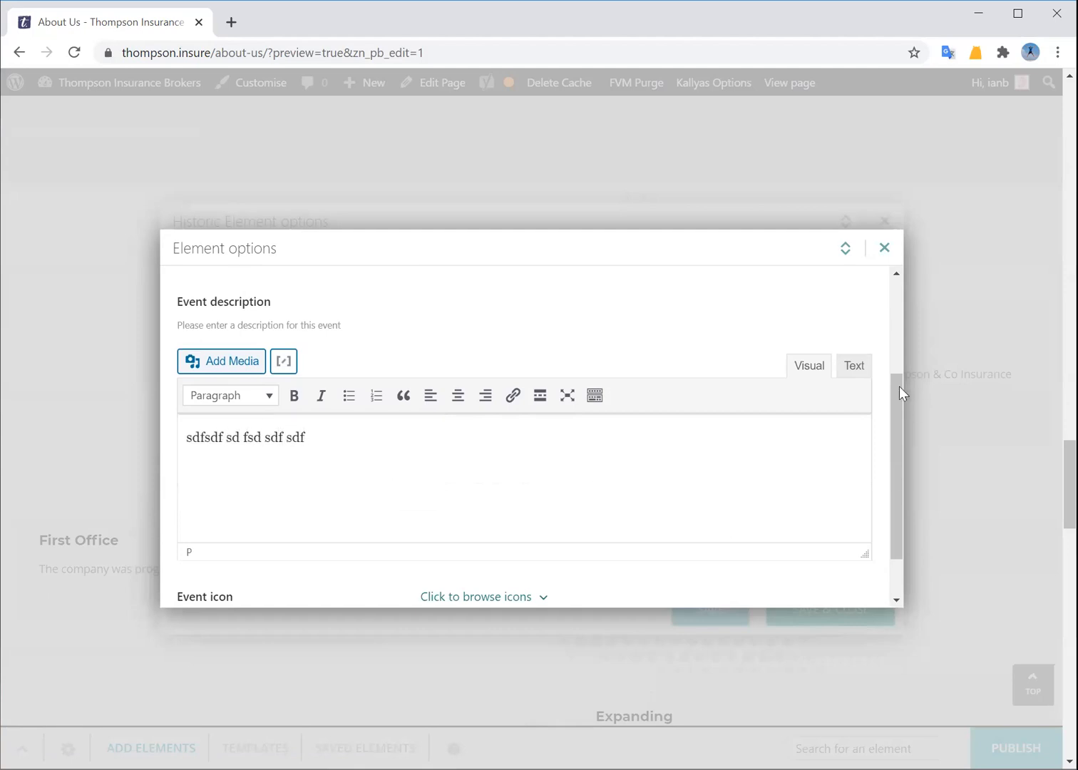
drag(902, 392, 873, 483)
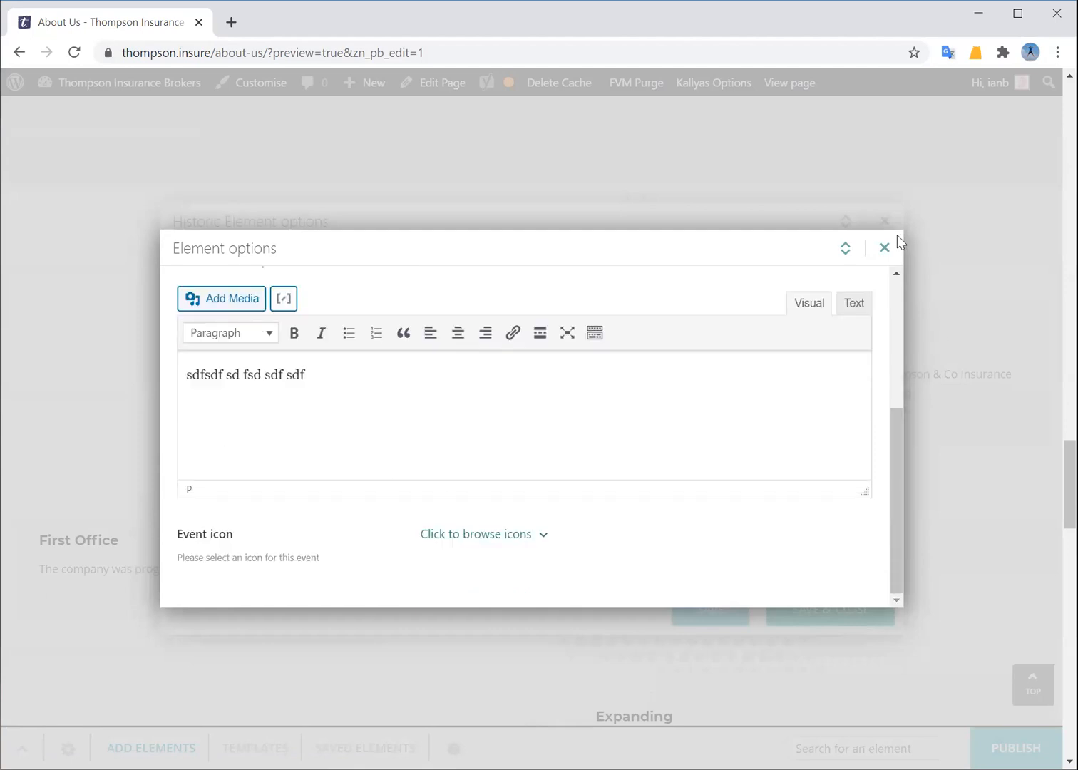
scroll(338, 514, up, 3)
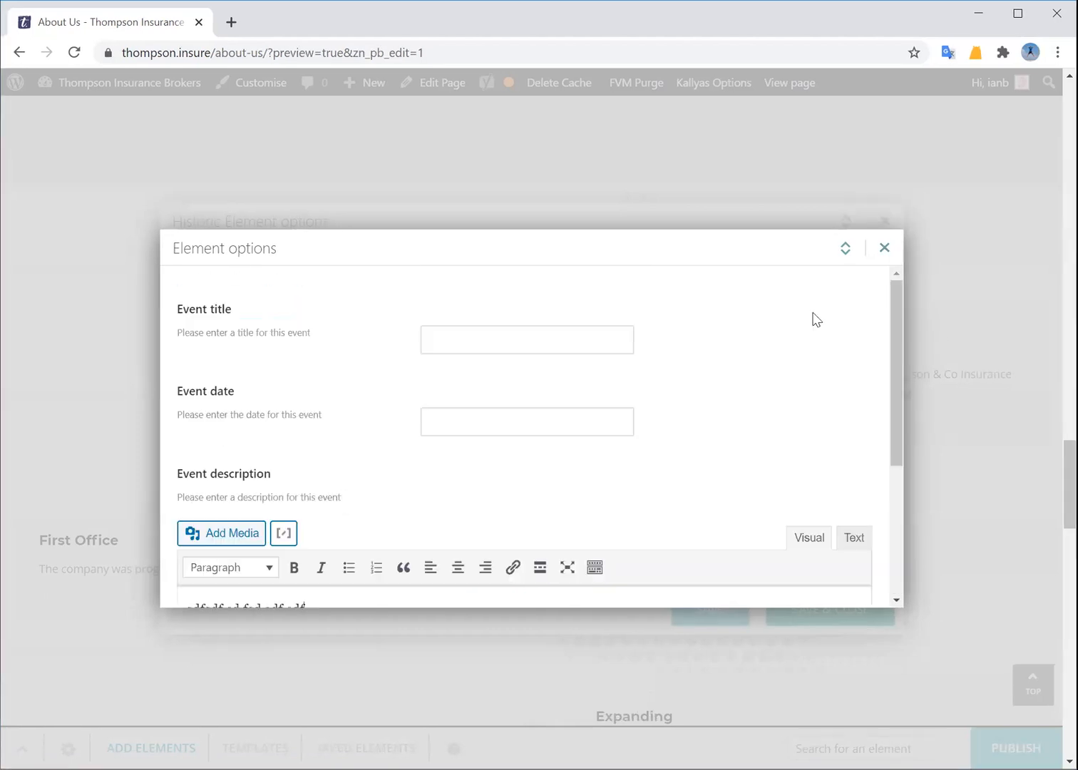
click(884, 248)
click(847, 611)
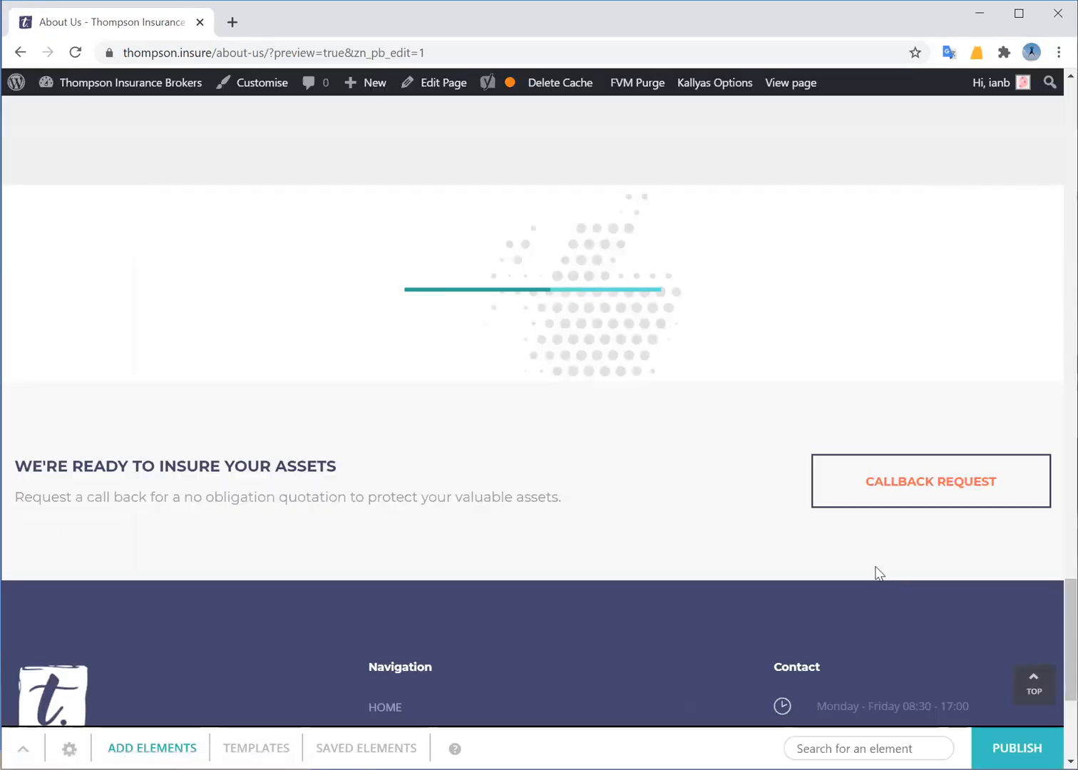
scroll(561, 448, down, 15)
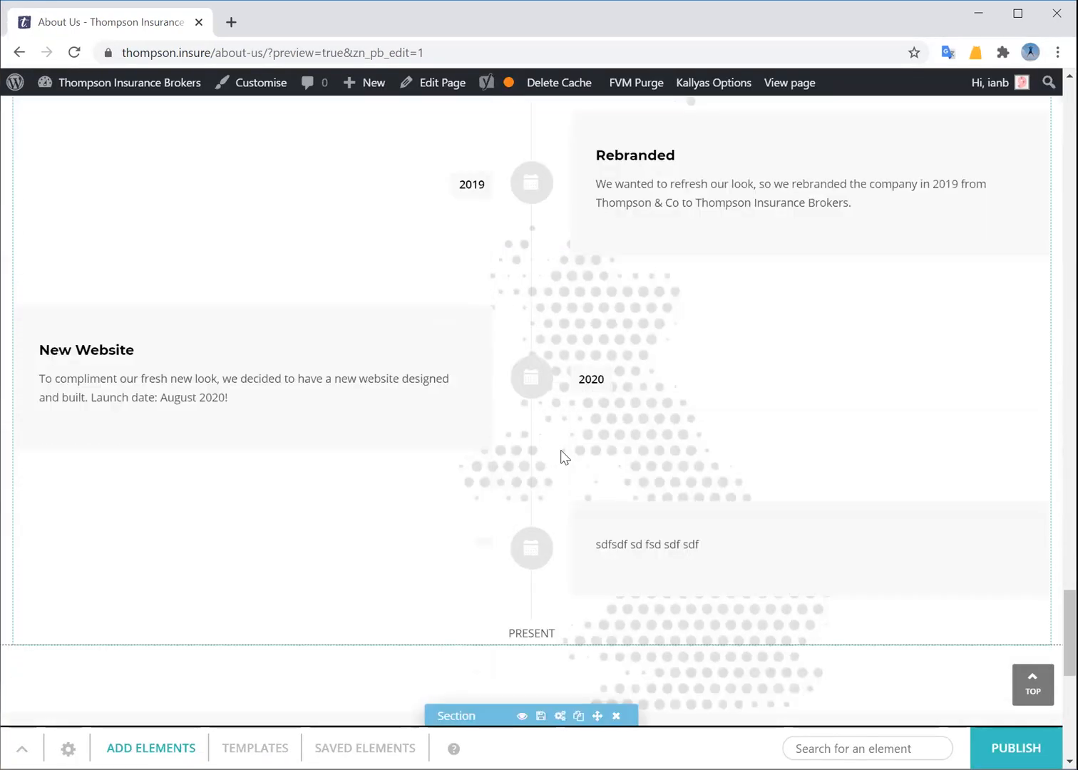
scroll(561, 457, down, 3)
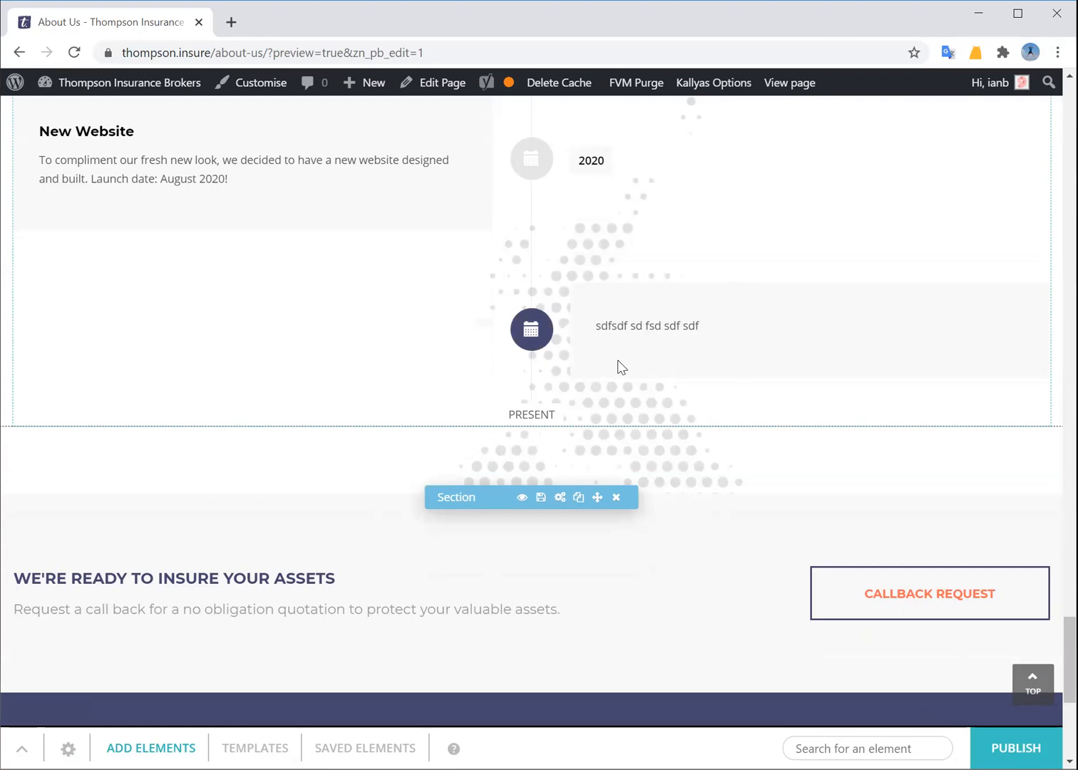
scroll(526, 438, up, 20)
scroll(527, 436, up, 15)
scroll(474, 514, down, 8)
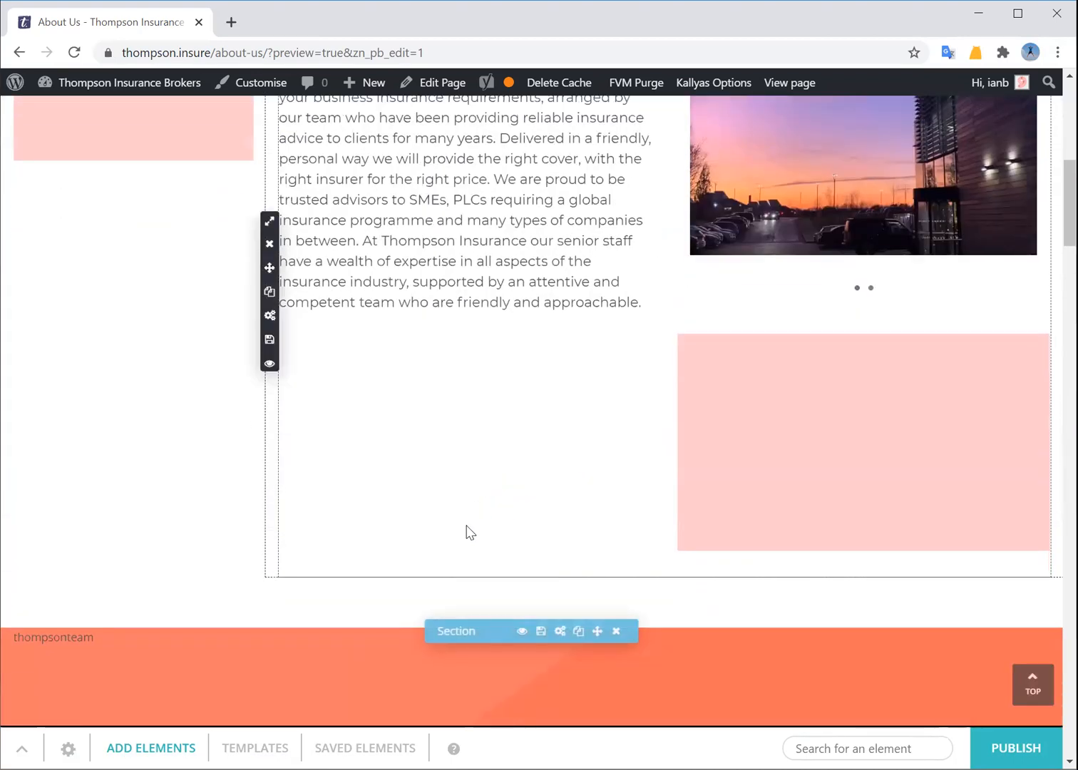
scroll(464, 527, up, 4)
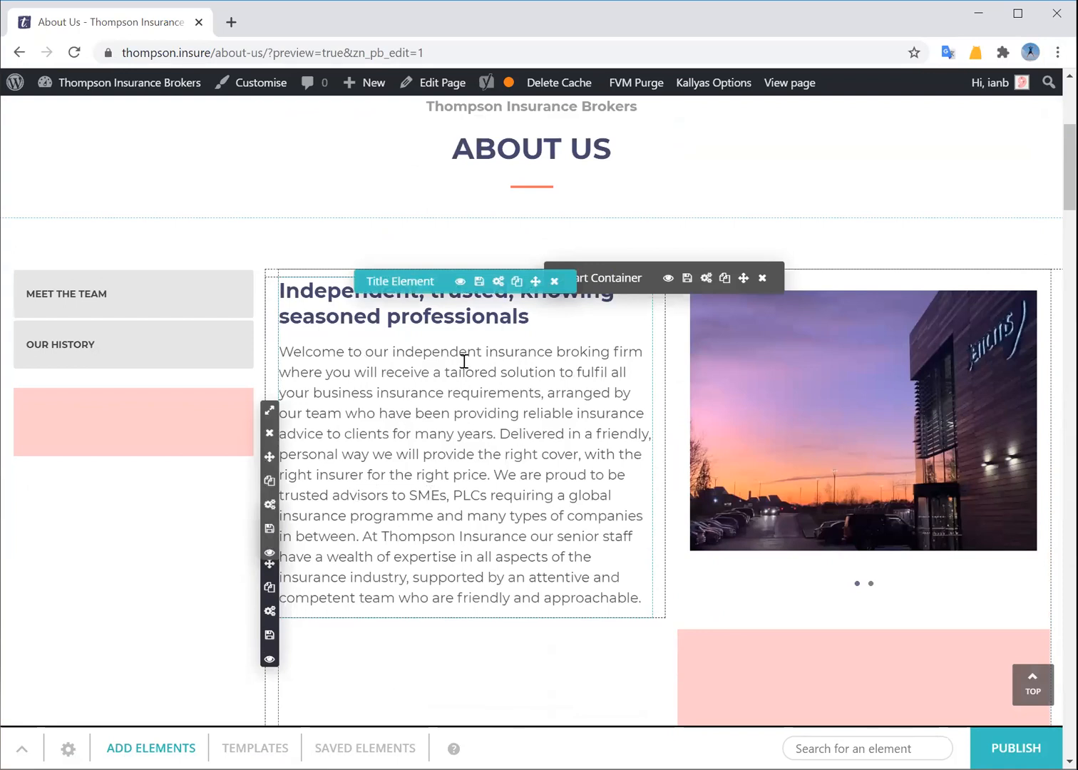
Save the intro Title Element so it reads 'Independent, trusted, knowing seasoned professionals' above the welcome paragraph
click(498, 281)
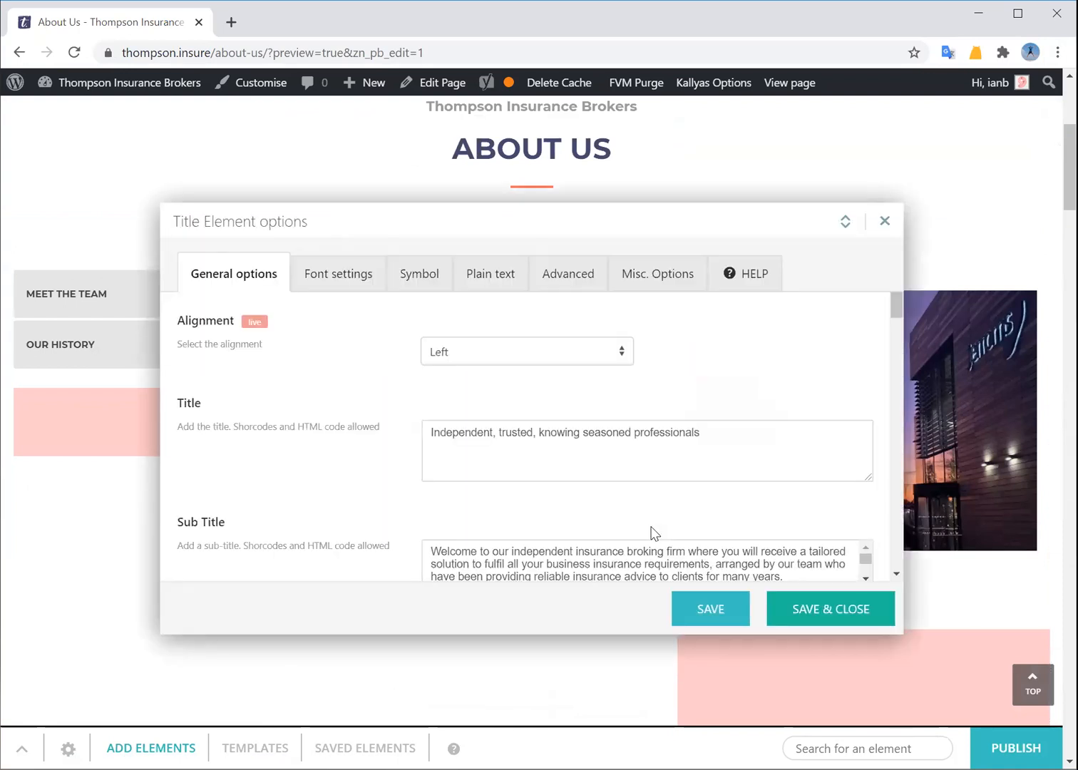
scroll(368, 507, down, 3)
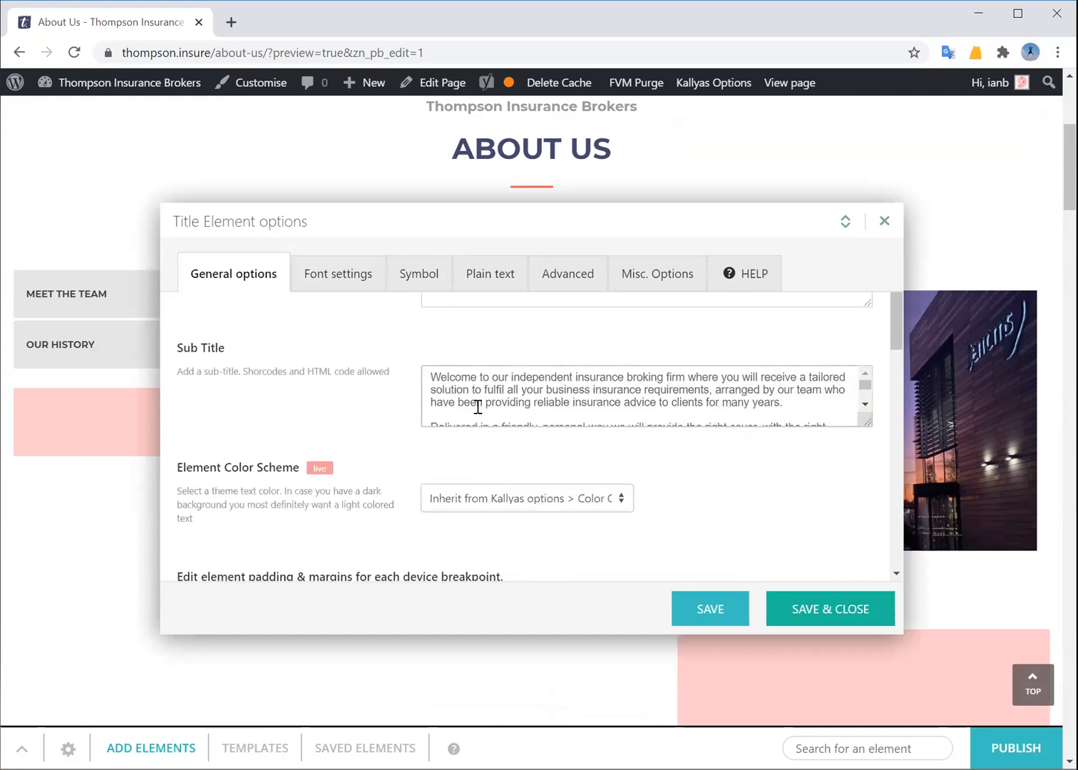
scroll(399, 363, up, 3)
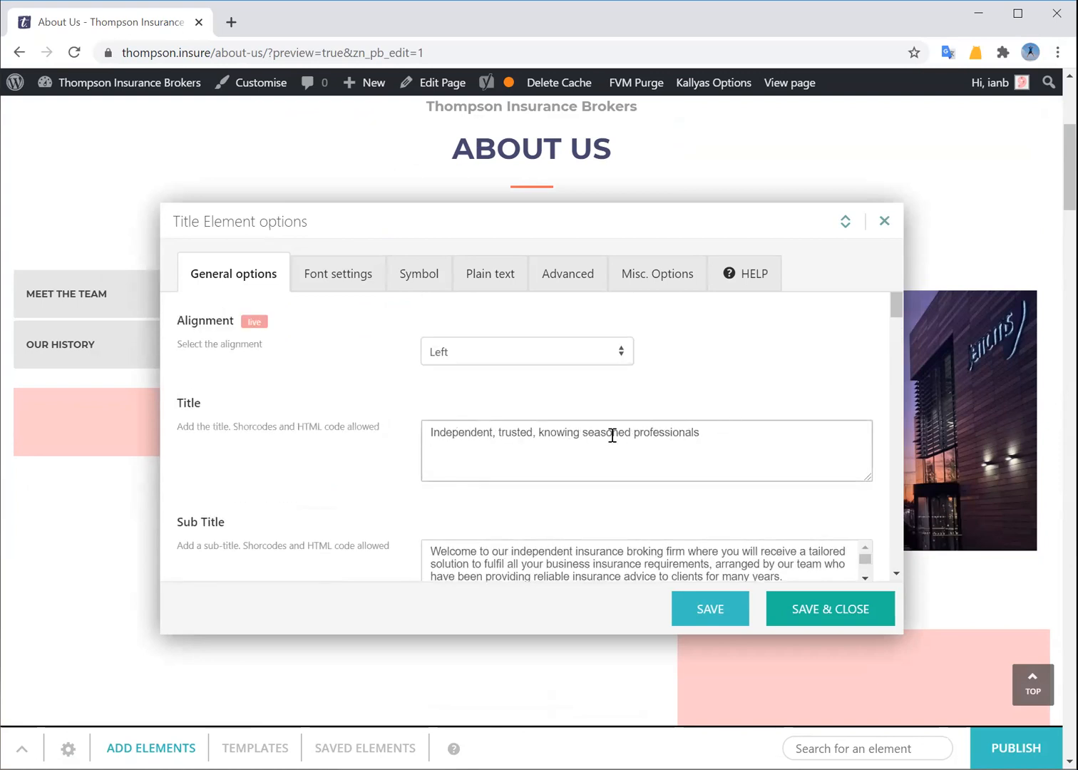
click(802, 610)
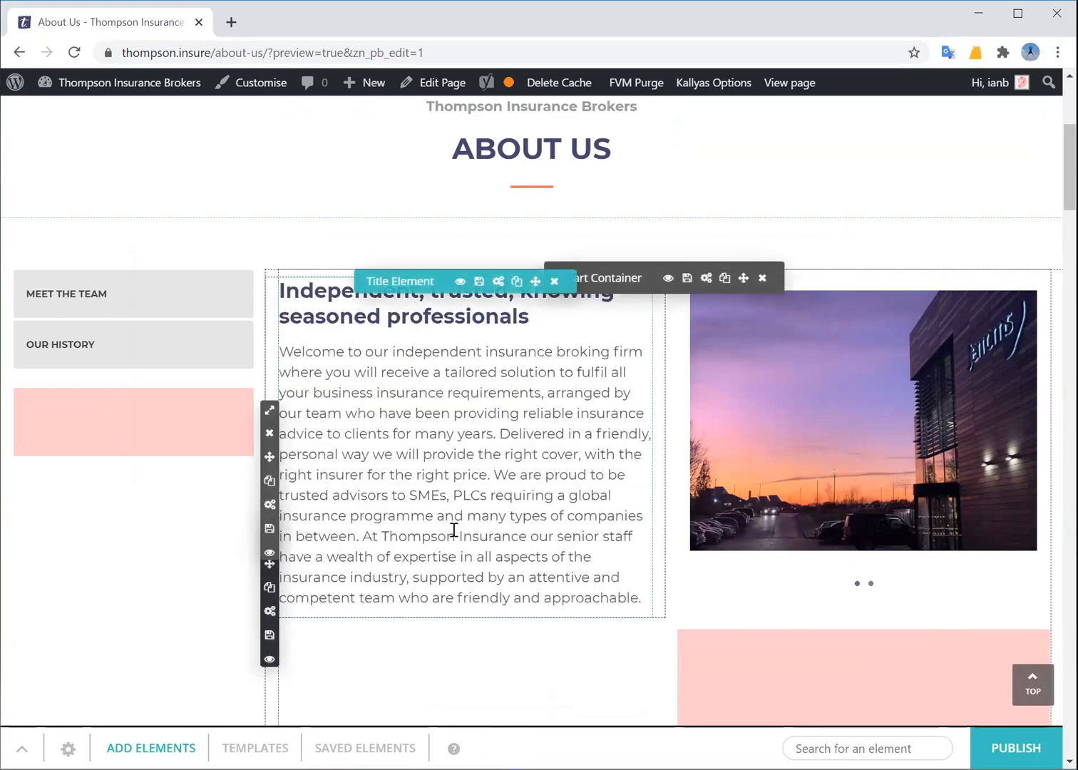
scroll(453, 531, down, 2)
Open the Meet the Thompson Team title settings and discard them without saving
scroll(454, 536, down, 6)
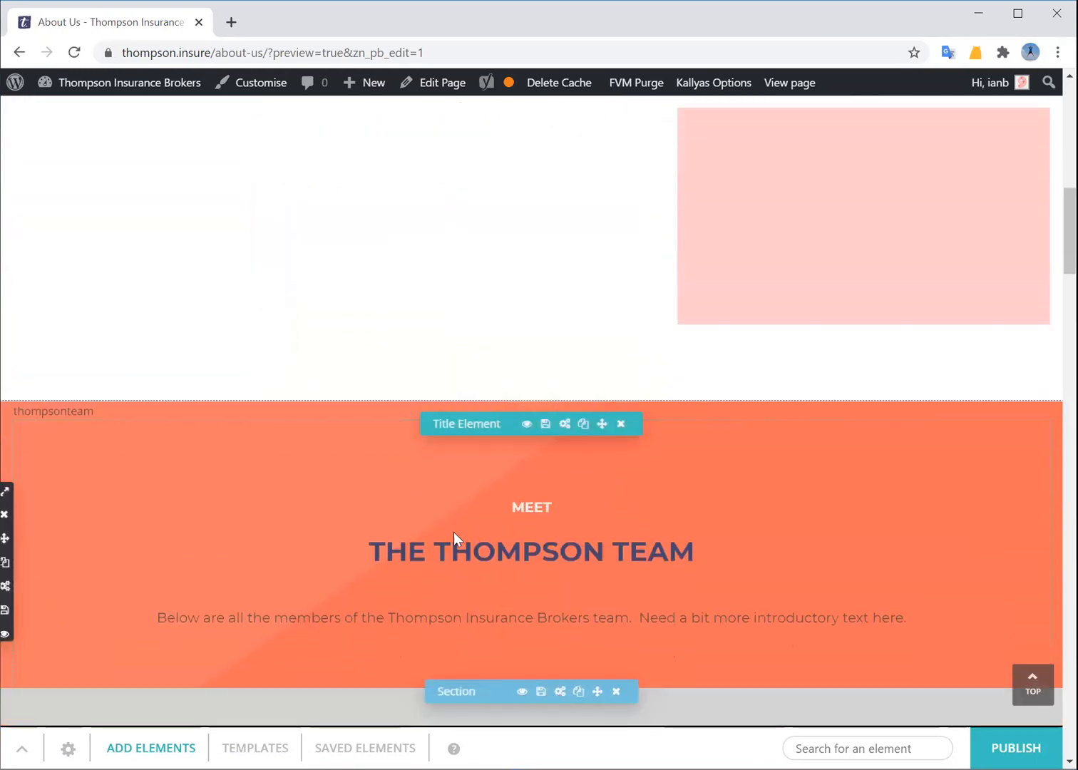
scroll(454, 542, down, 1)
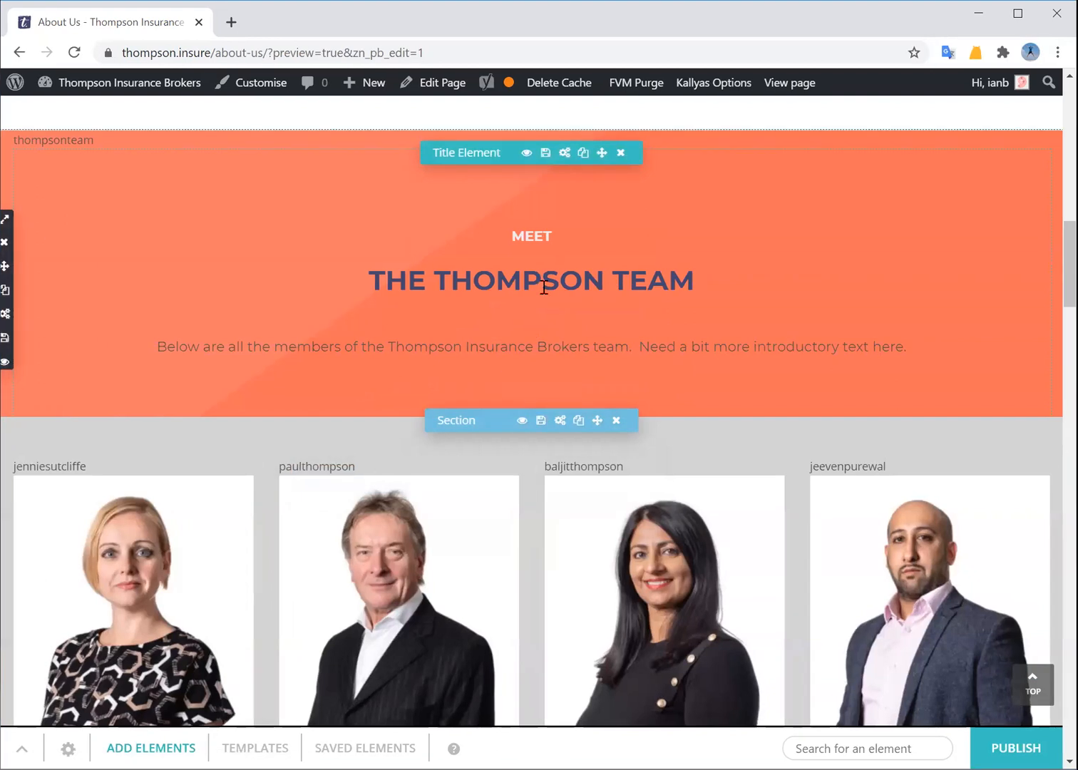
click(565, 152)
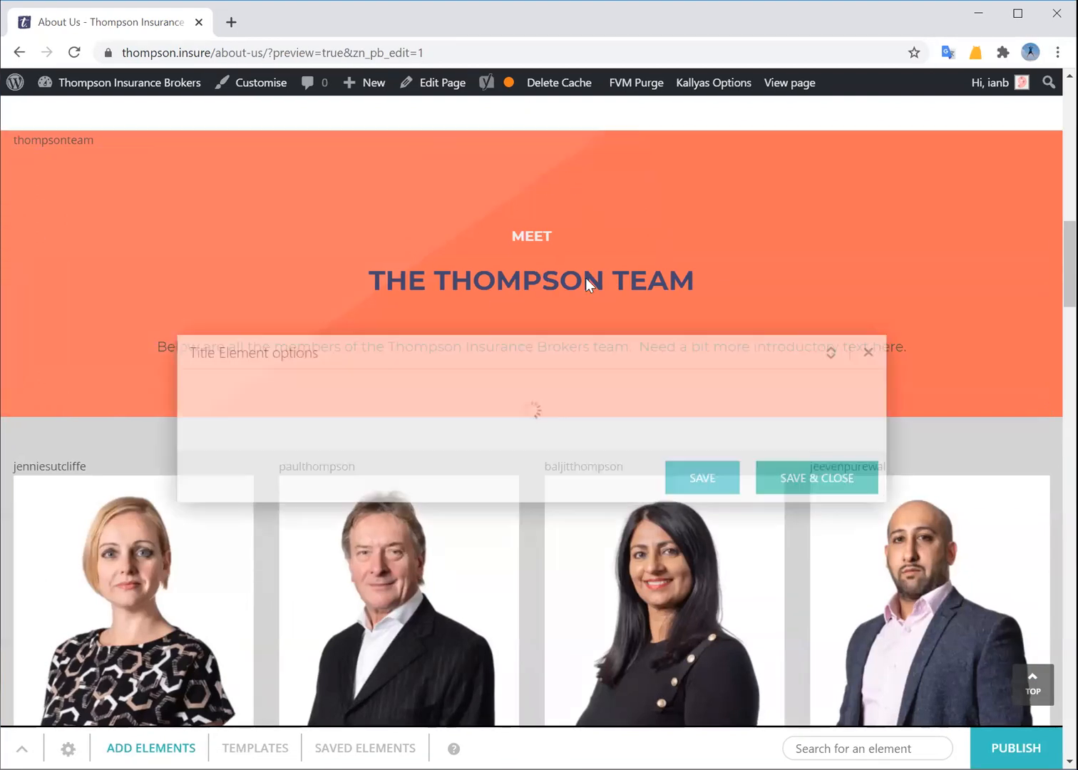
scroll(500, 529, down, 4)
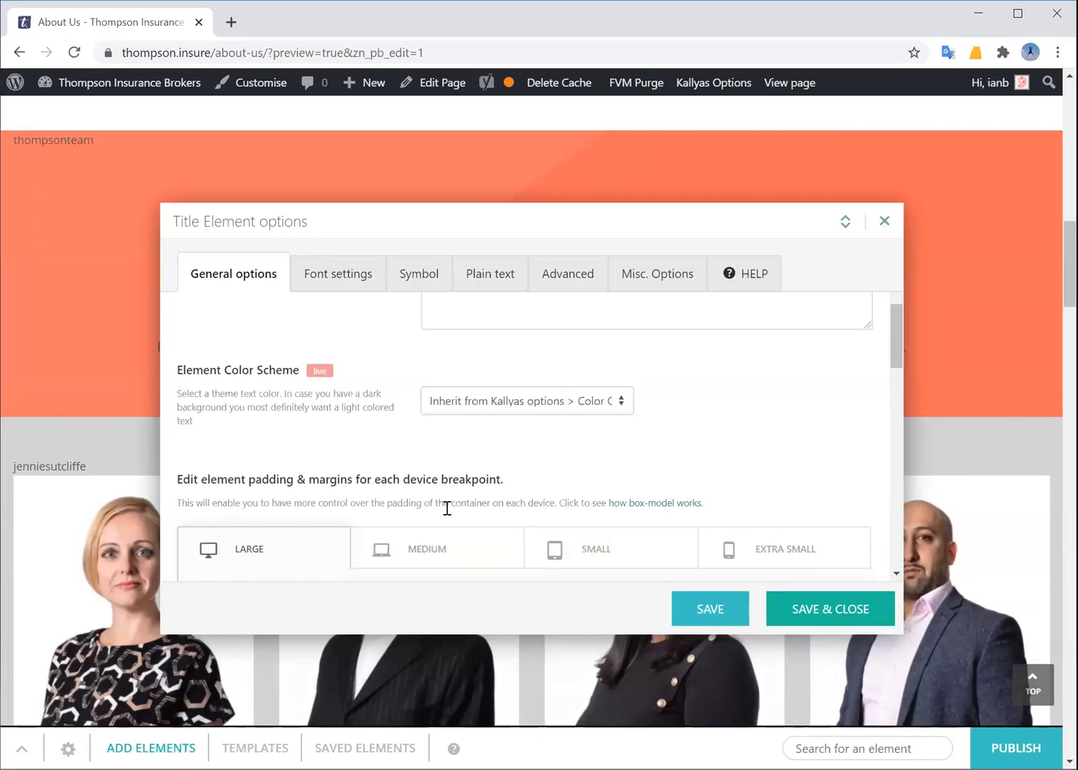
click(884, 221)
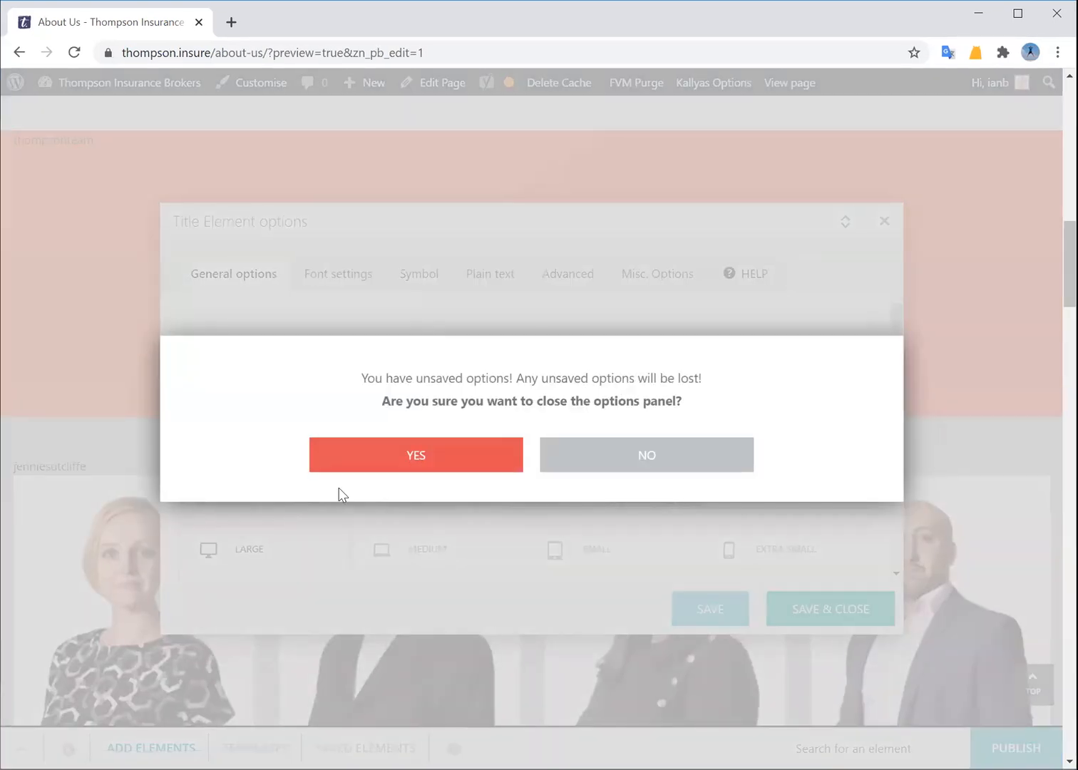
click(377, 468)
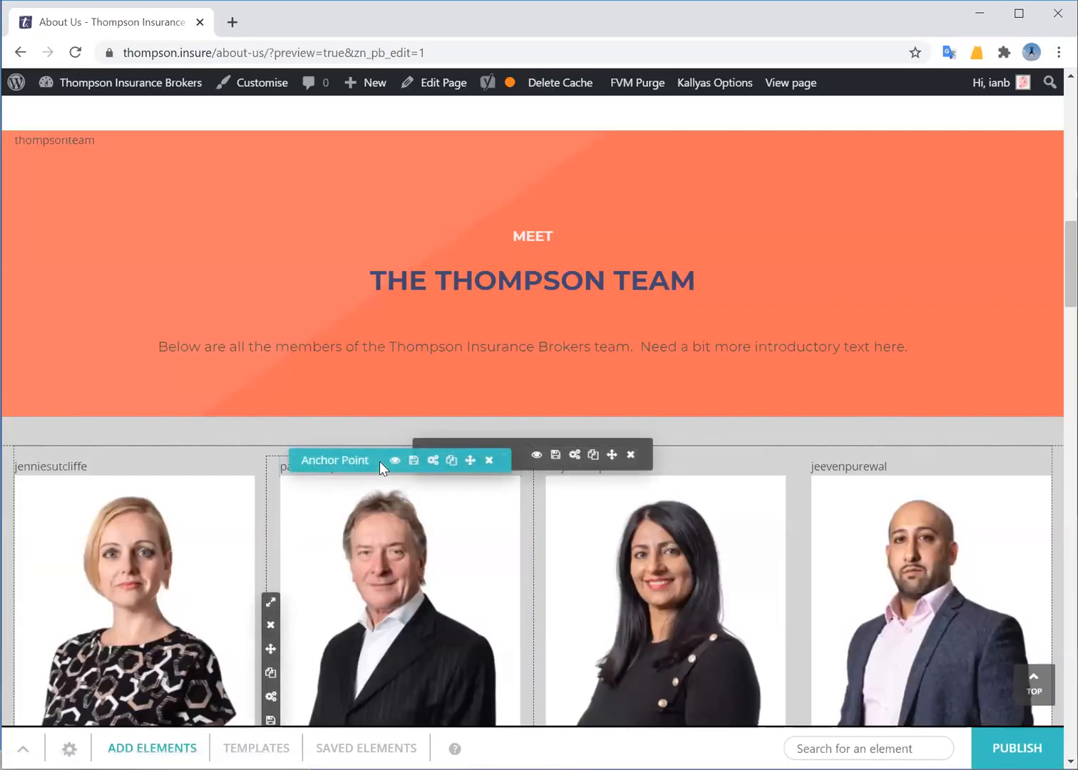
Return to the top and go to HOME, triggering the 'Leave site?' warning
scroll(379, 461, up, 10)
scroll(379, 461, up, 5)
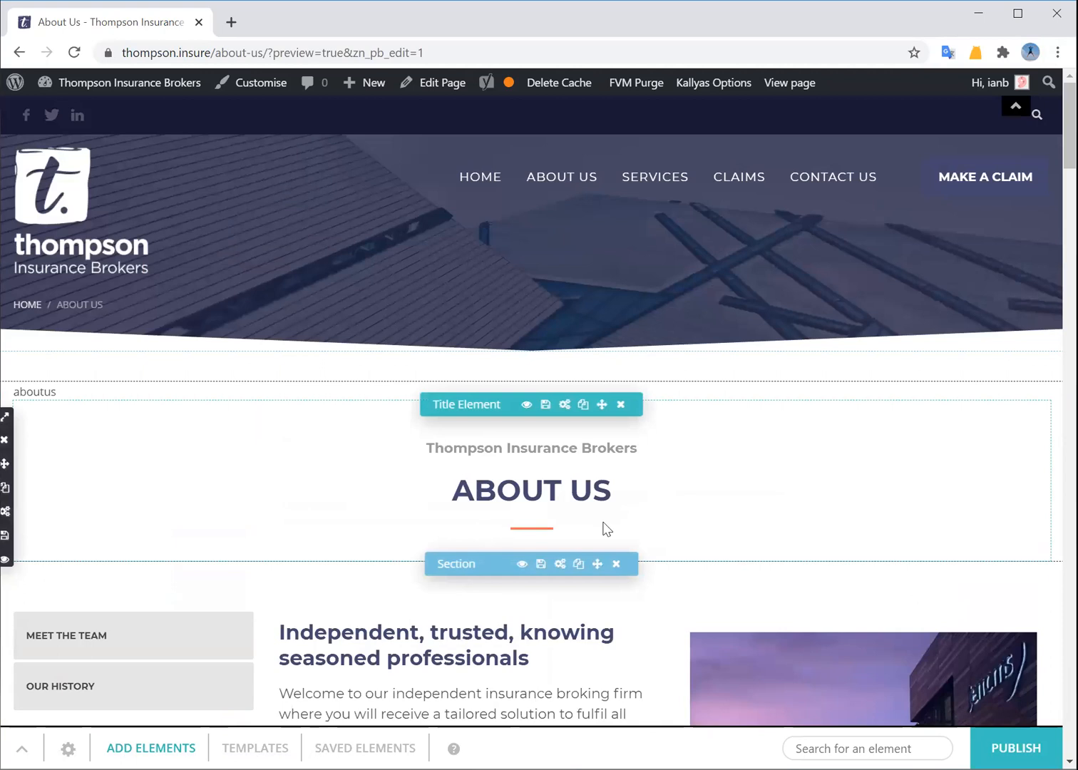
click(488, 184)
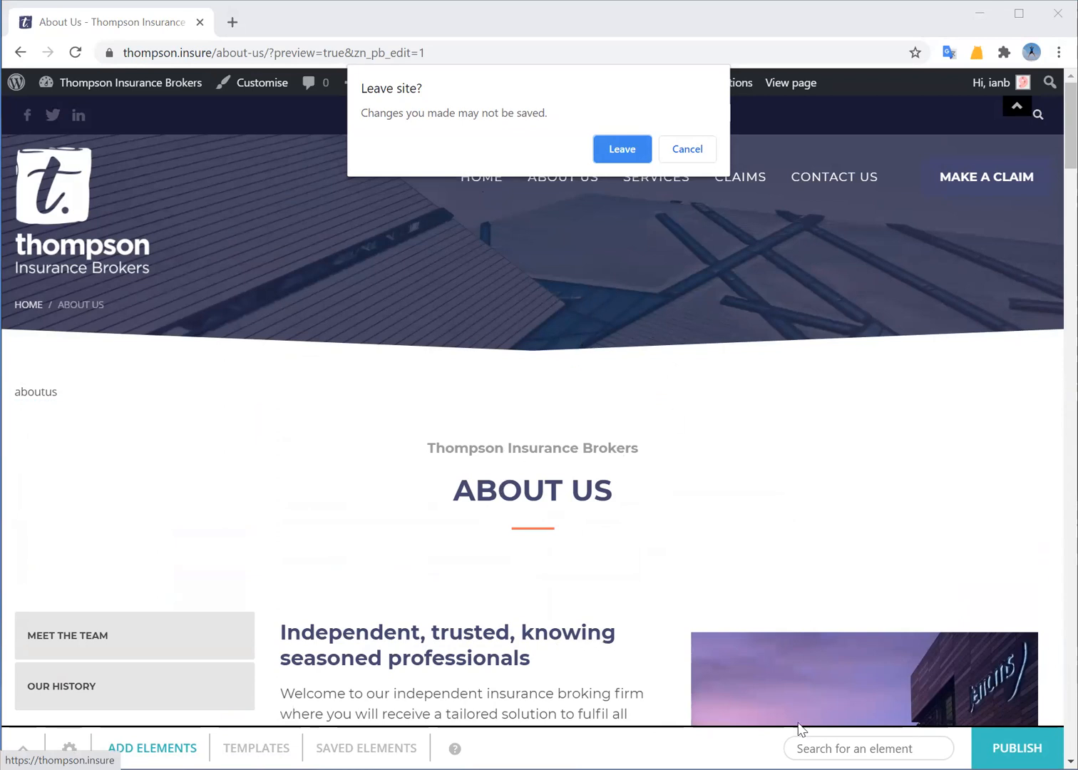
Confirm leaving the About Us editor and open the homepage in the page builder
click(622, 151)
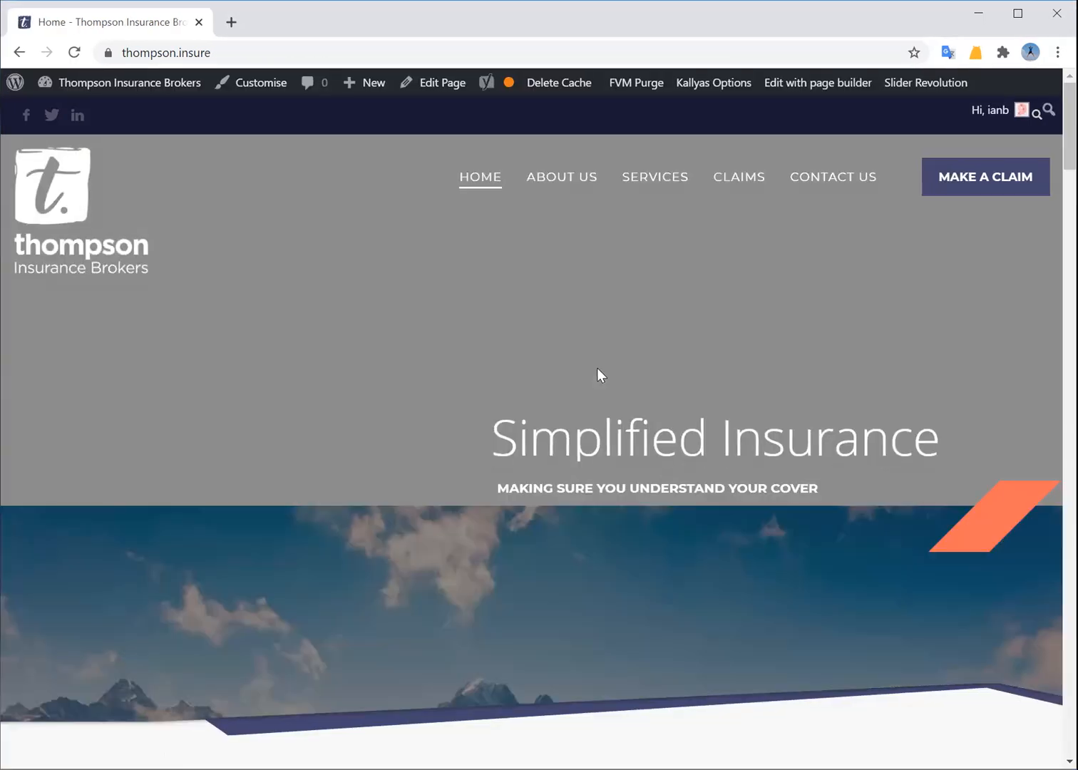
scroll(404, 585, down, 4)
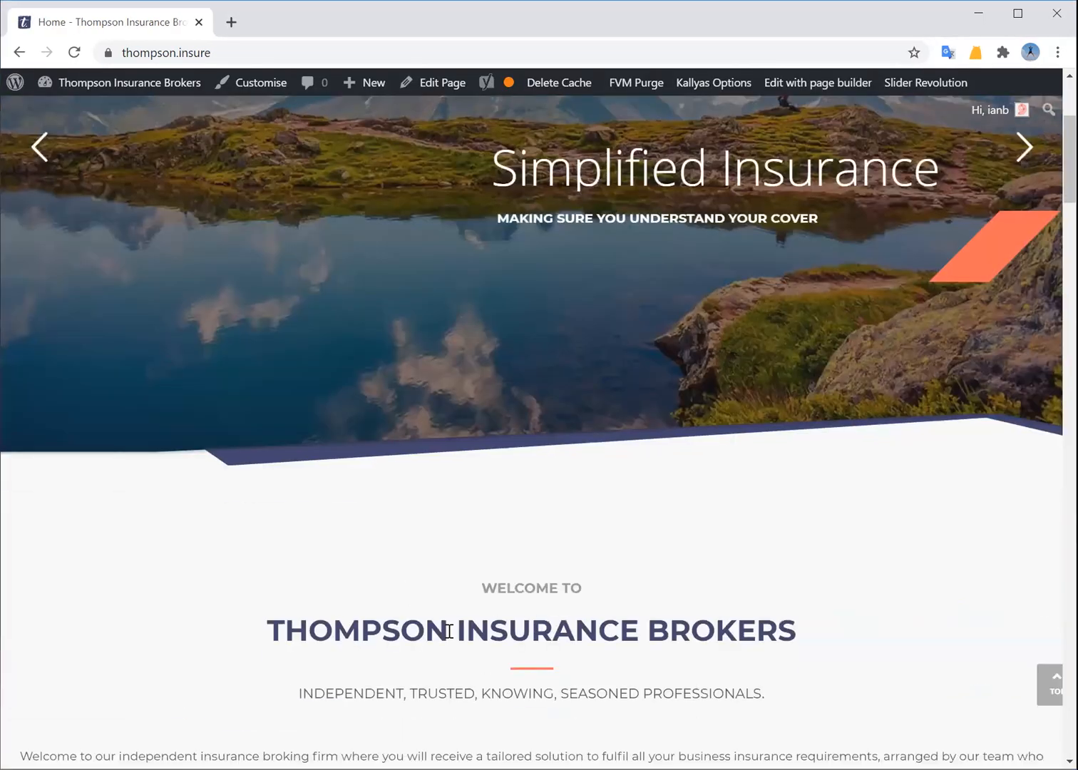
scroll(532, 657, down, 4)
scroll(581, 532, up, 8)
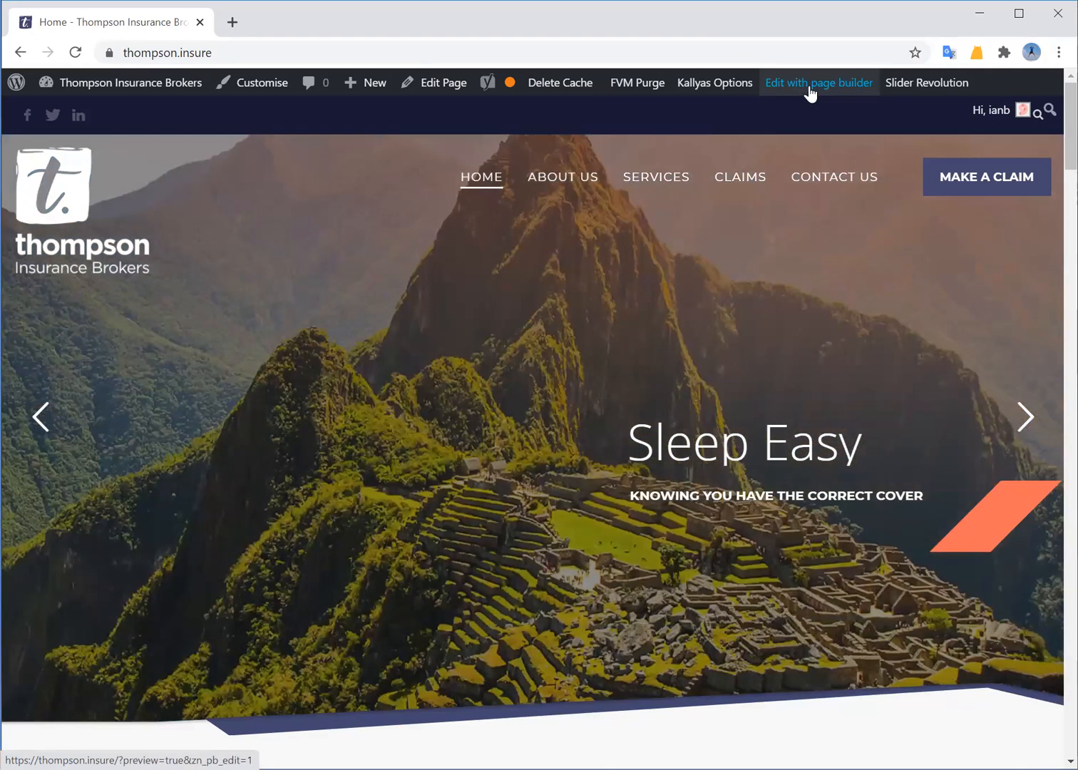
click(805, 96)
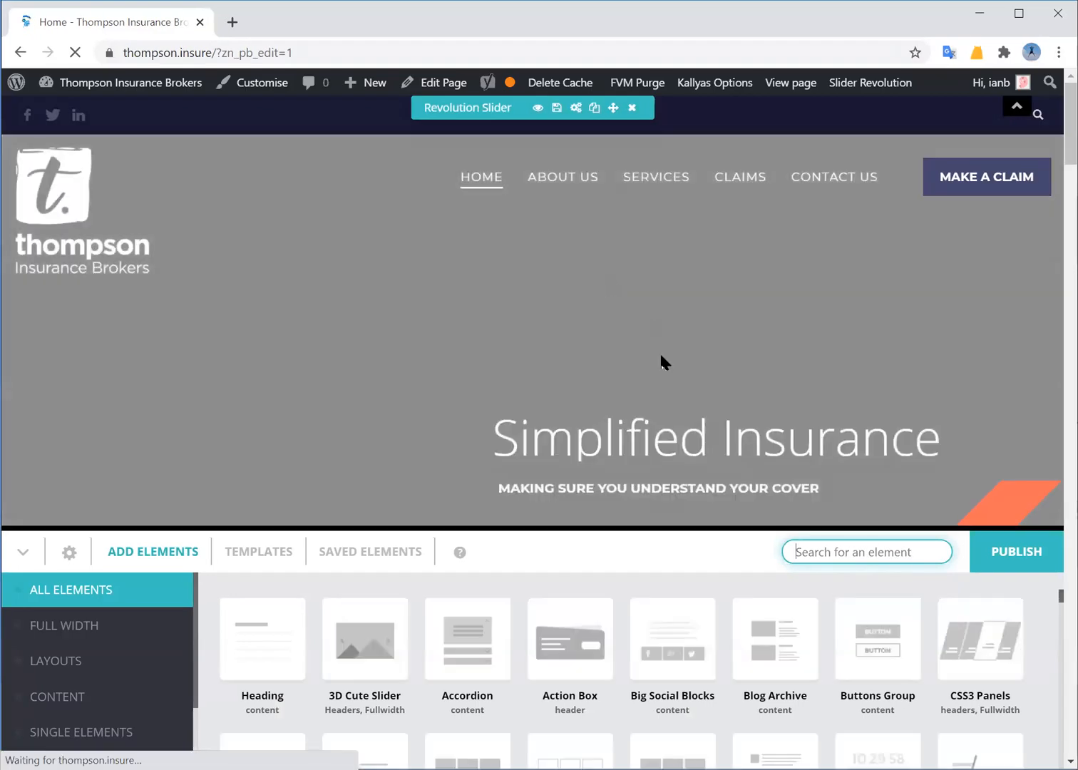
Open the 'Welcome to Thompson Insurance Brokers' title settings and close them without saving
scroll(616, 354, down, 6)
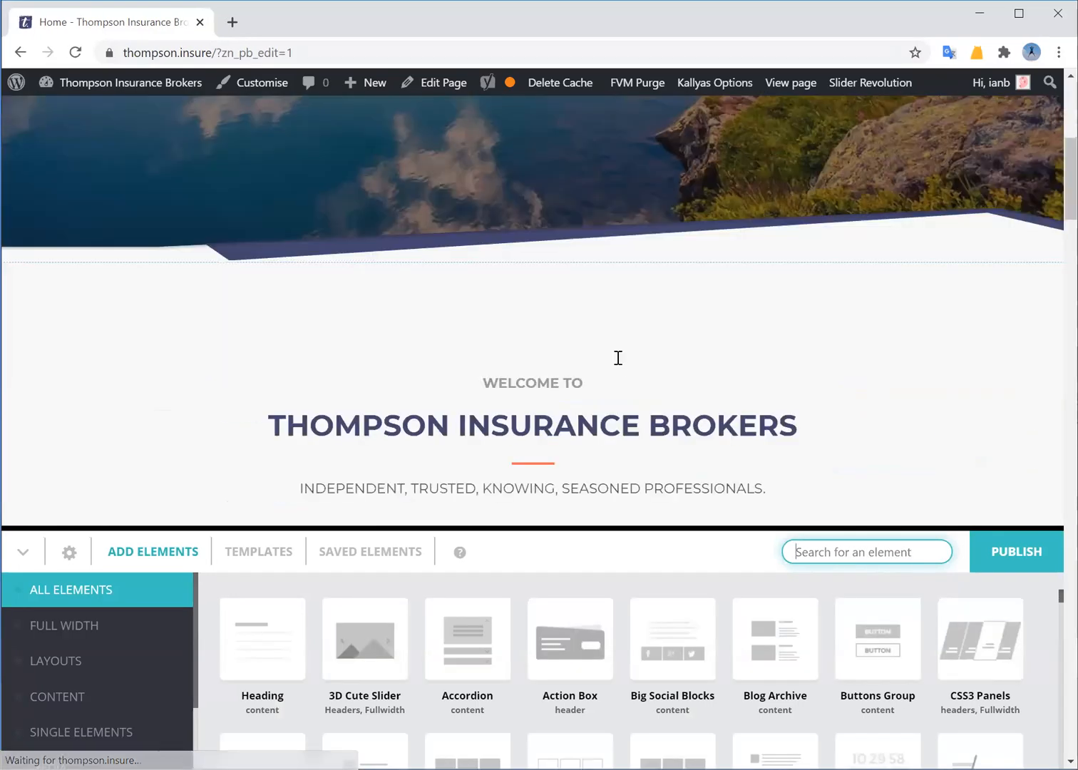
scroll(457, 270, down, 1)
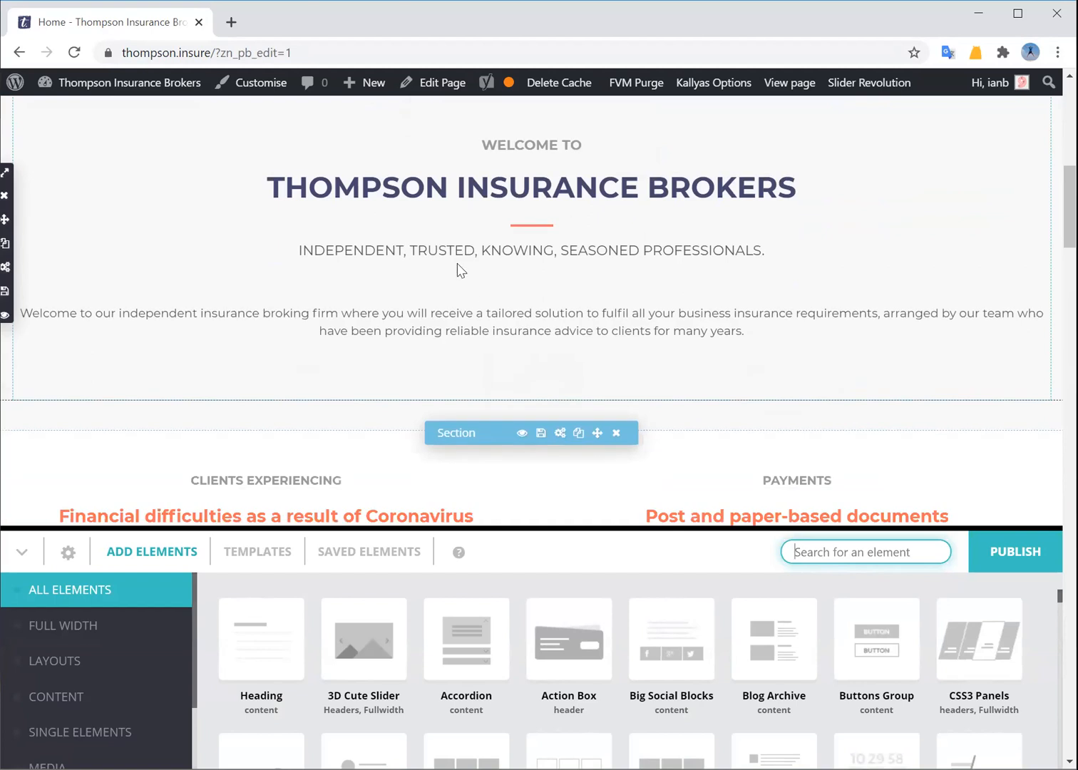
scroll(452, 260, up, 4)
scroll(531, 412, down, 3)
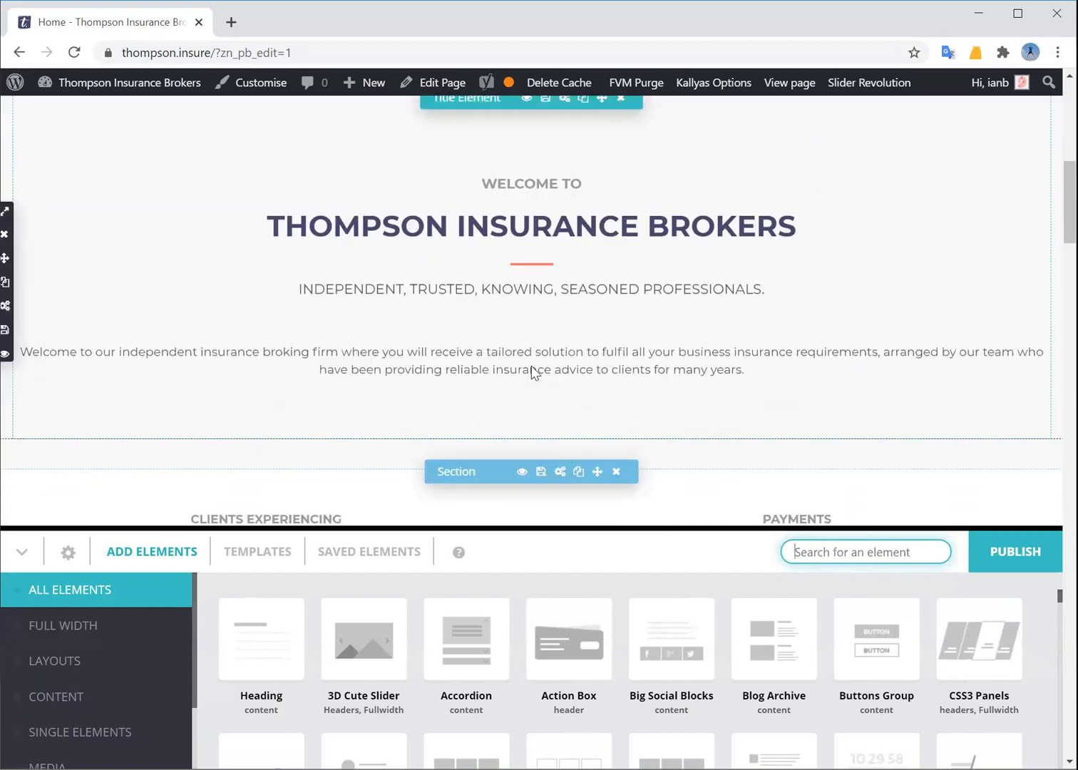
scroll(510, 356, up, 1)
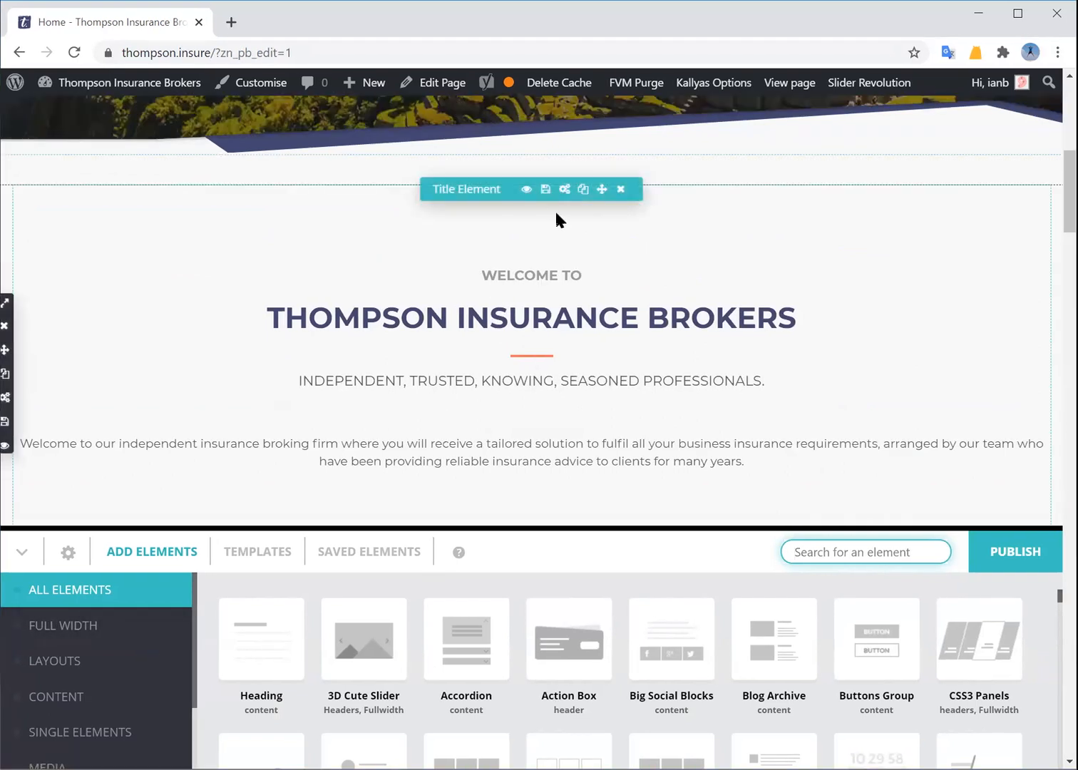
click(564, 189)
scroll(494, 441, down, 3)
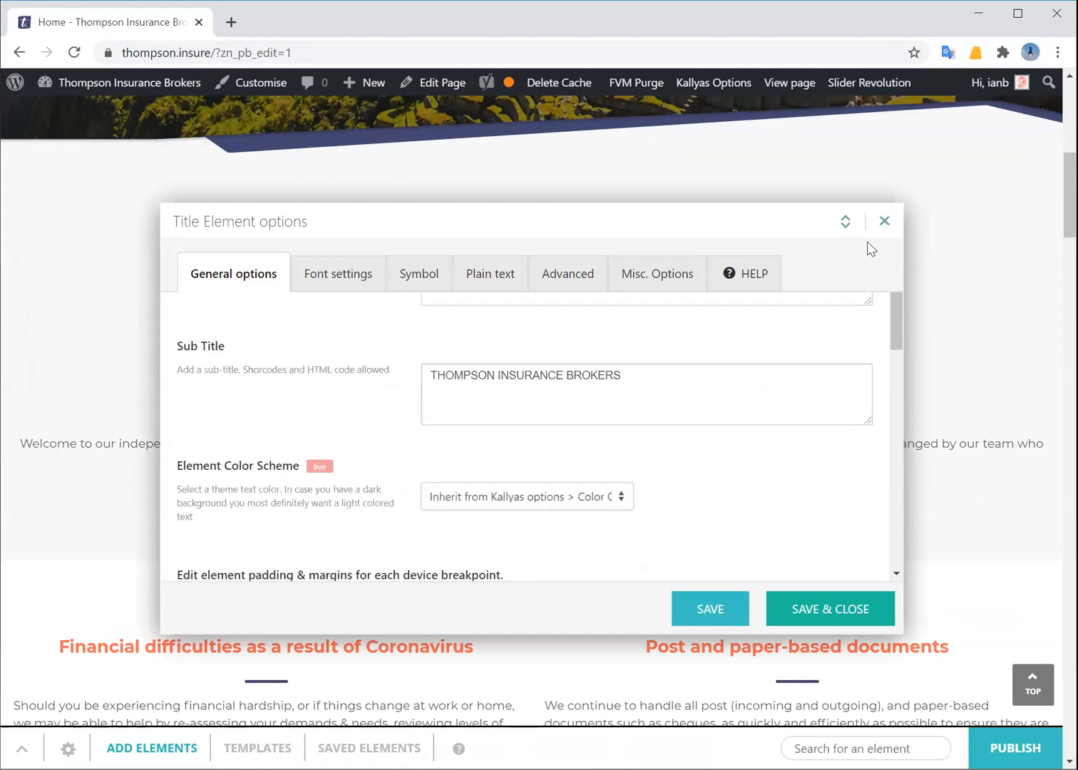
click(884, 221)
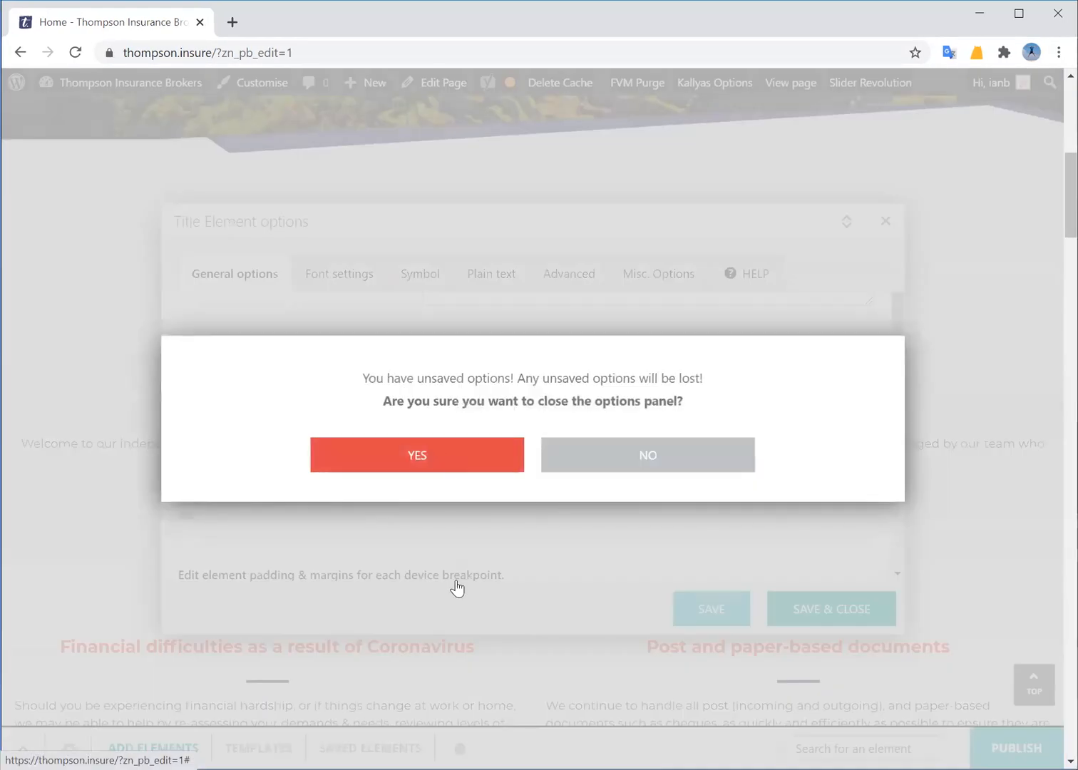
click(444, 456)
Move Clients Experiencing above Payments, put Payments in the empty left column, and duplicate it
scroll(457, 578, down, 5)
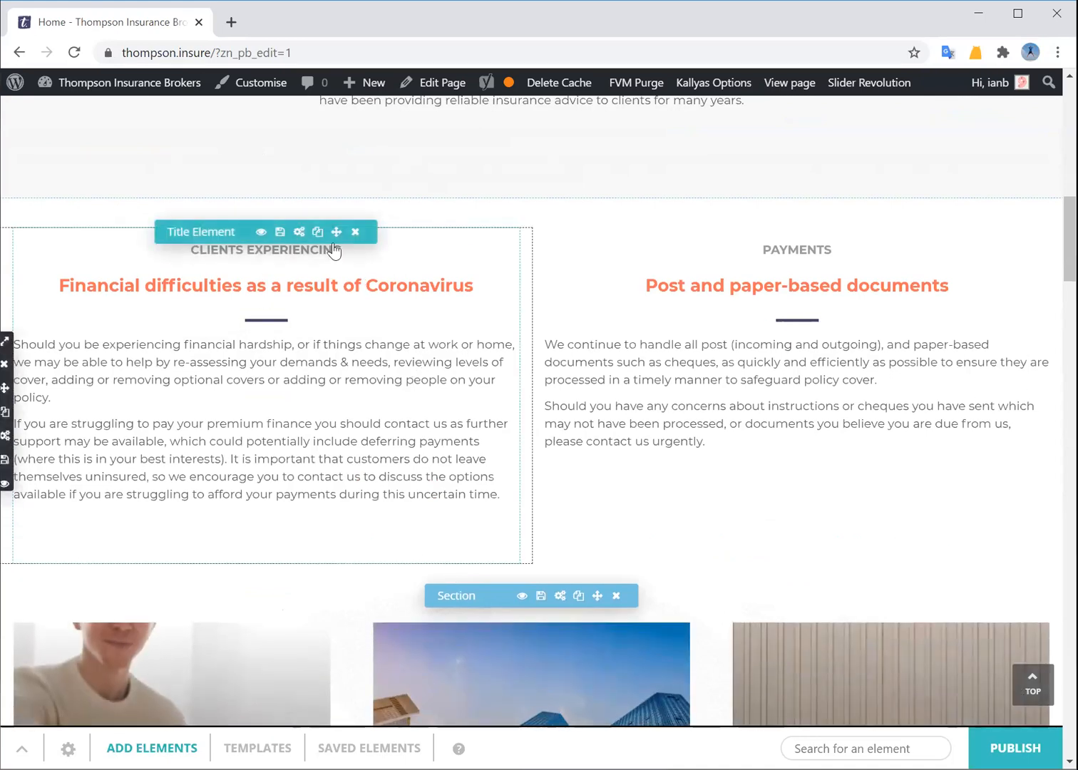
mouse_move(336, 232)
mouse_down()
mouse_move(491, 291)
mouse_move(559, 270)
mouse_move(664, 333)
mouse_move(712, 428)
mouse_up()
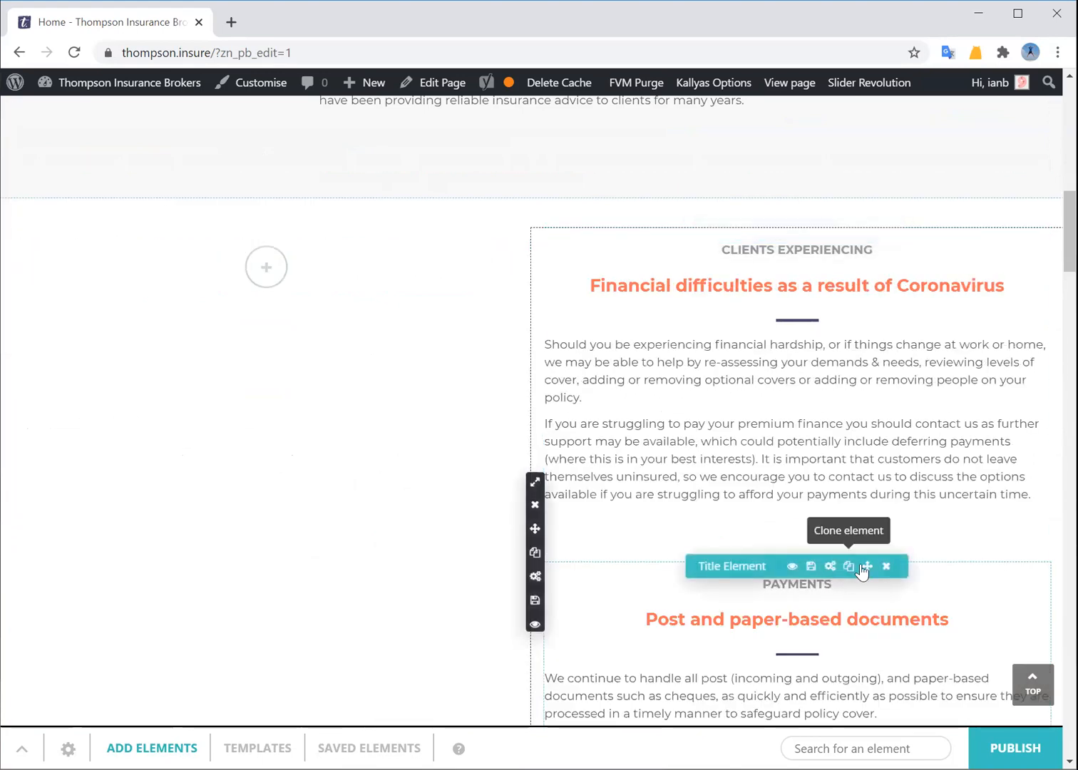
drag(867, 571, 306, 322)
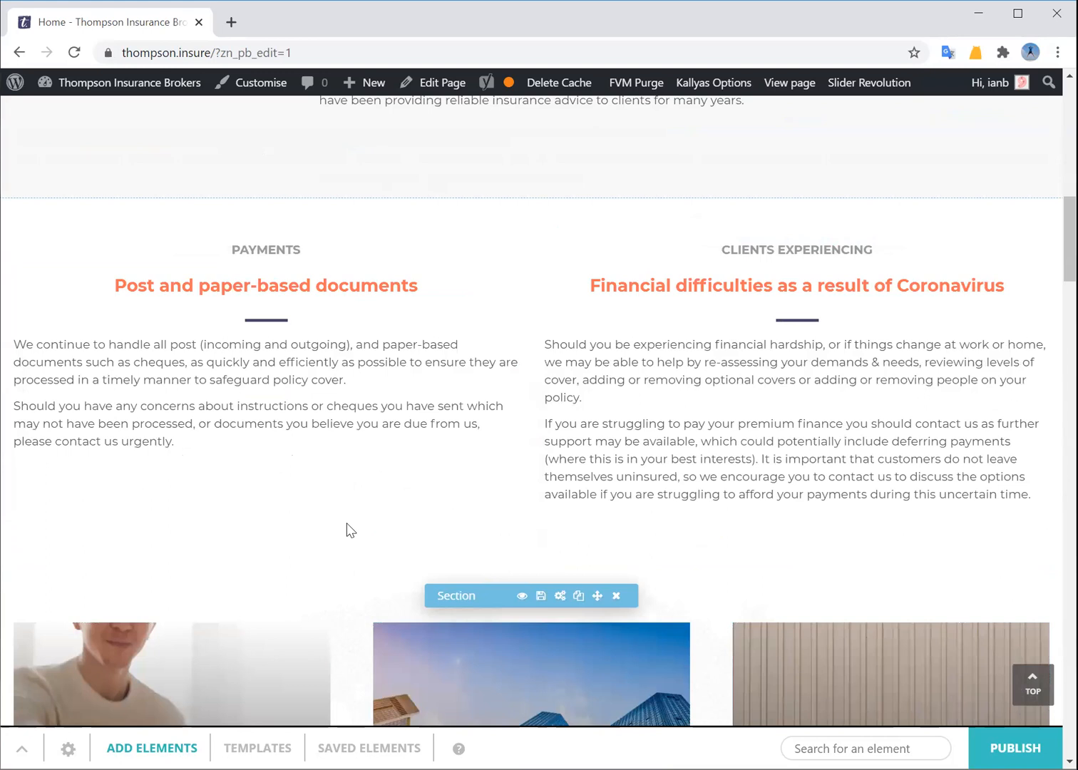
click(318, 232)
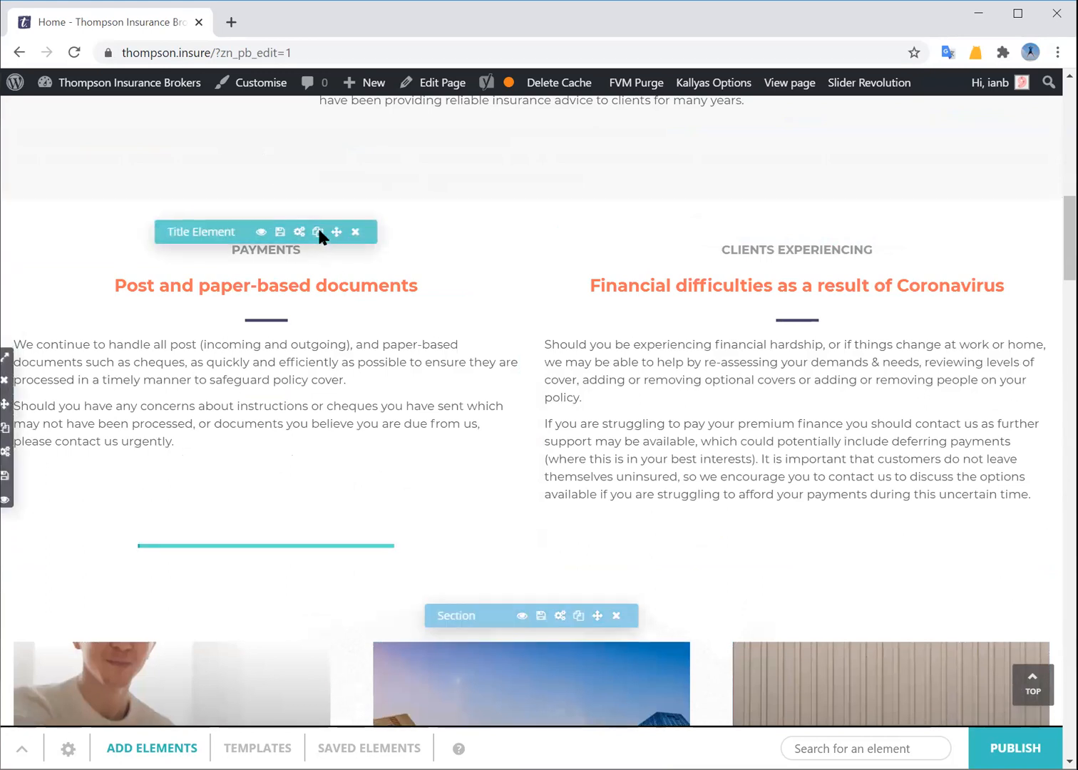
Open the duplicated Payments block's settings and close them without saving
scroll(375, 525, down, 1)
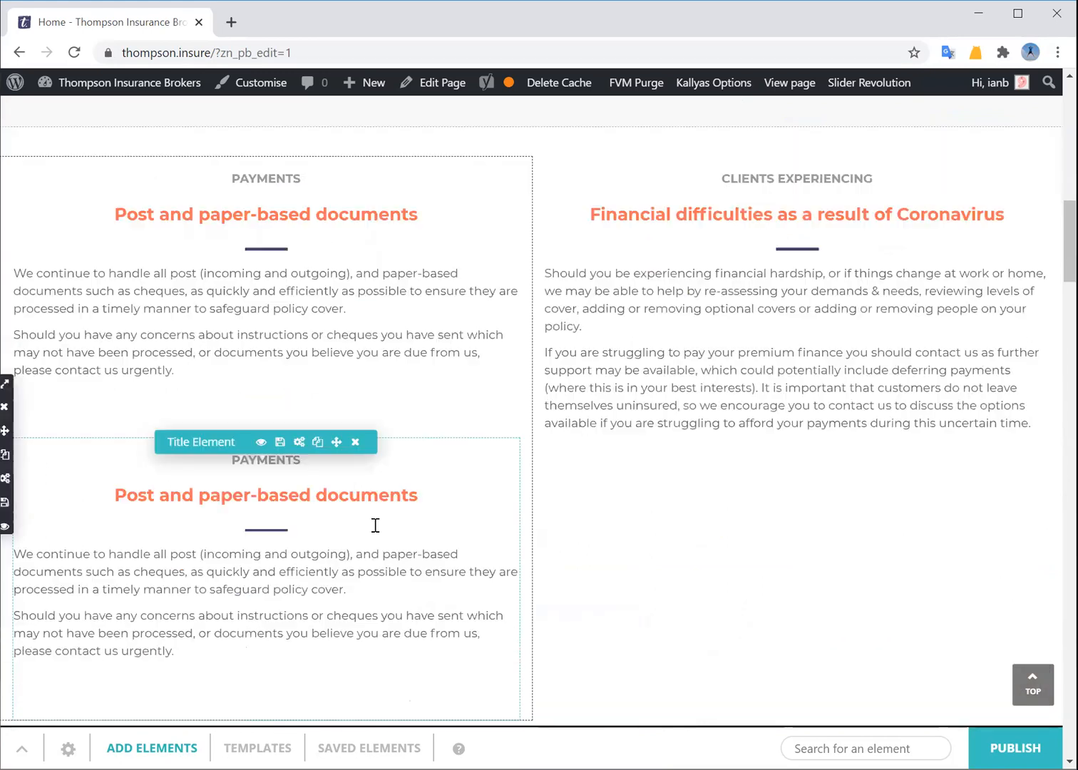
click(299, 427)
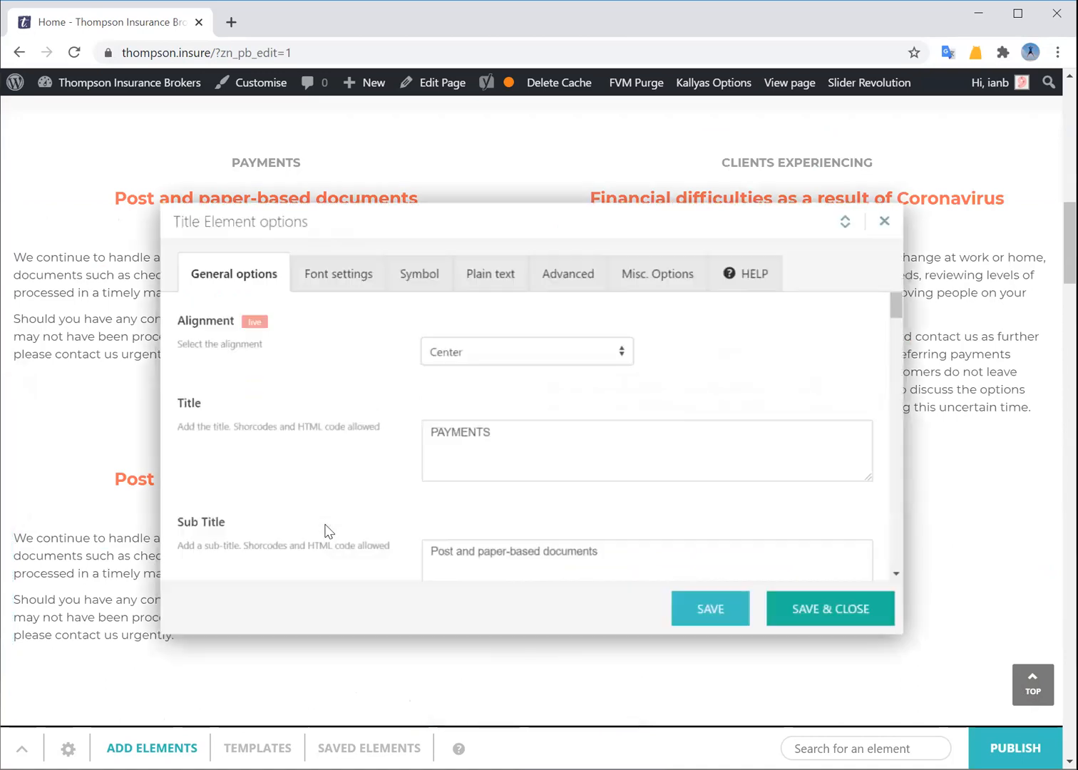
scroll(453, 446, down, 1)
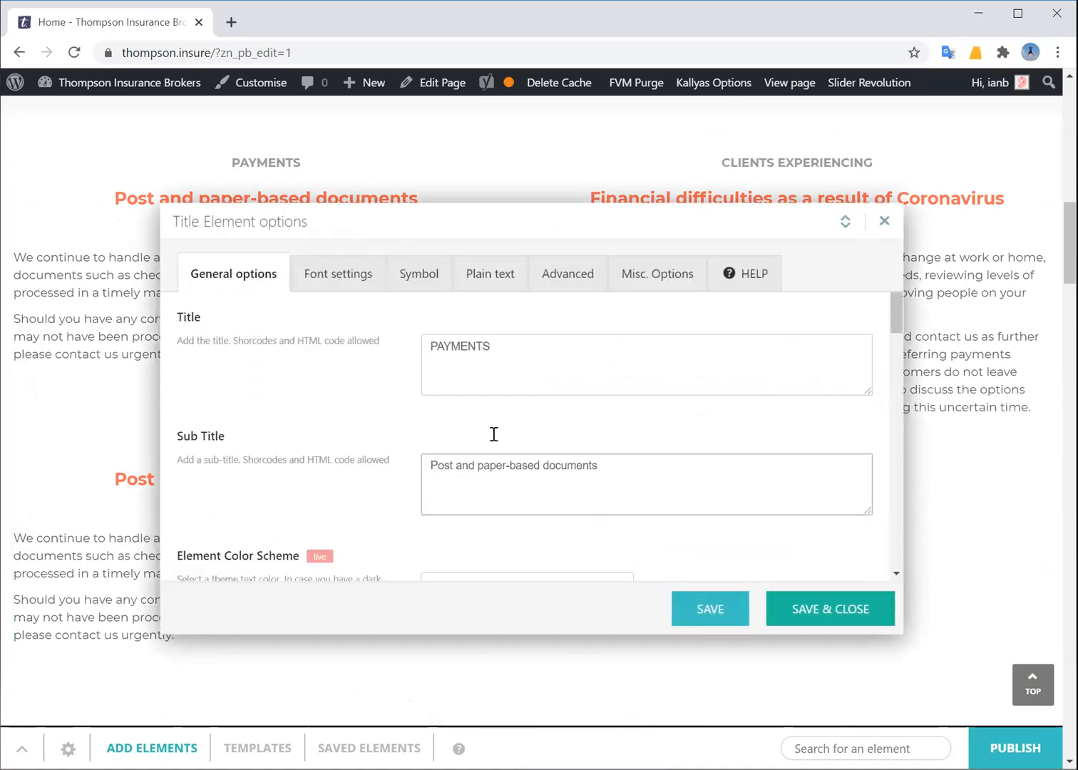
scroll(499, 463, down, 2)
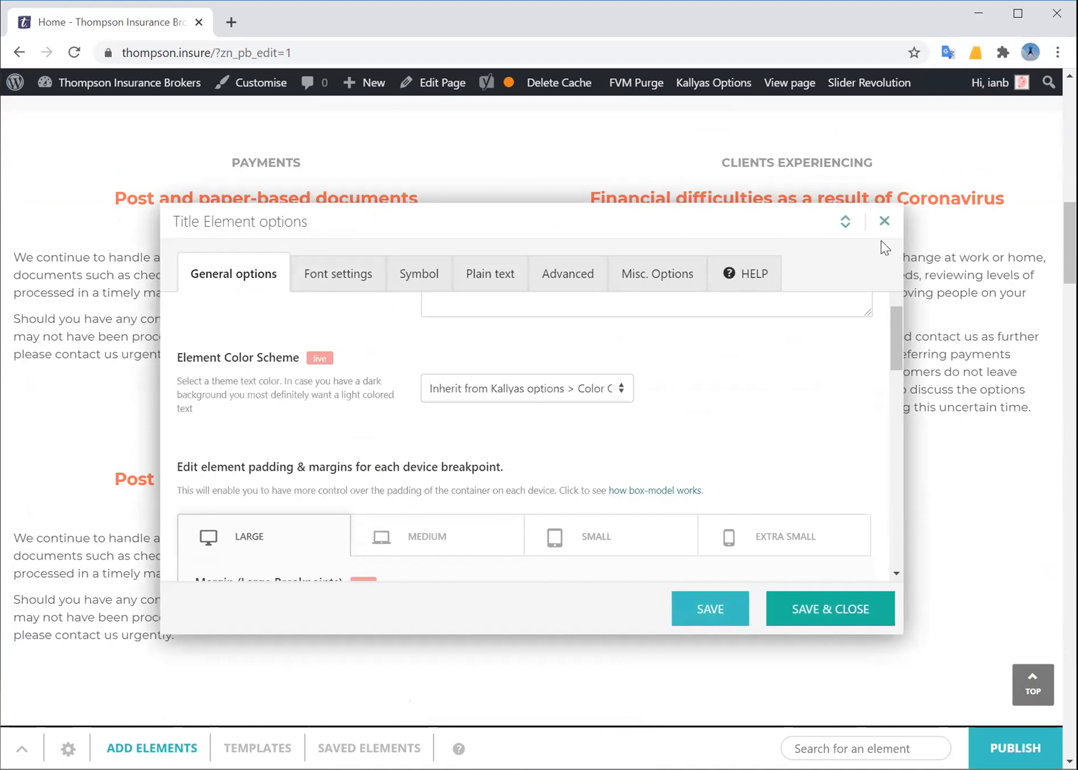
click(883, 221)
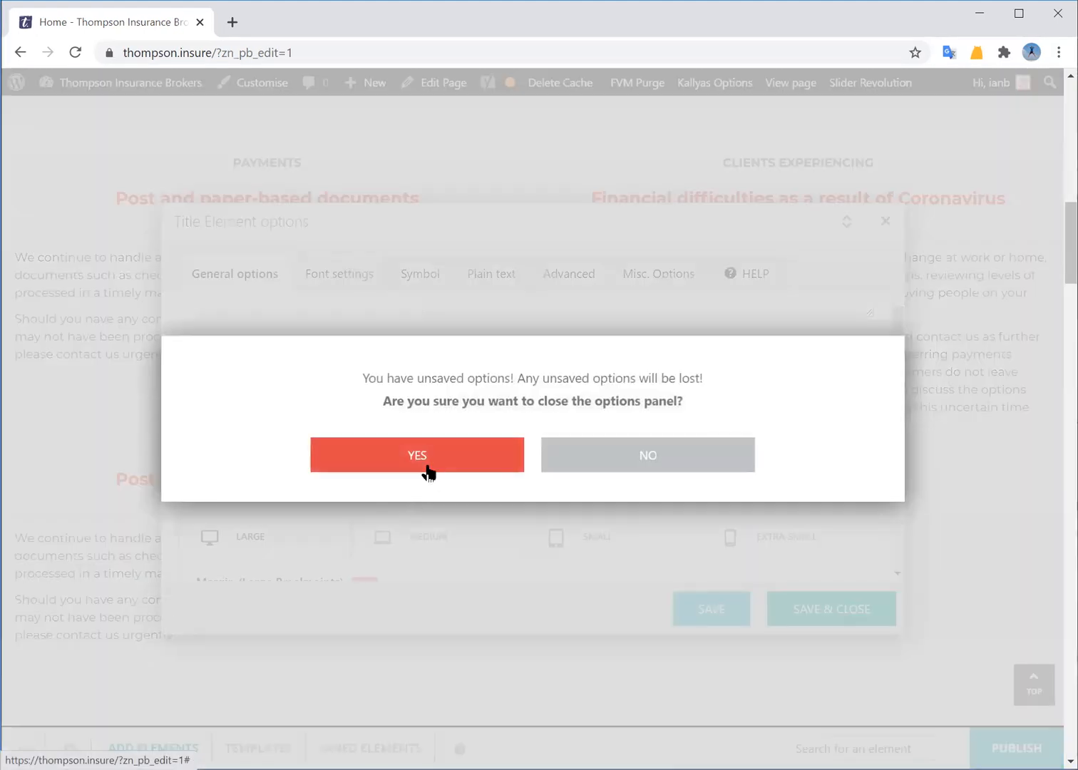
click(426, 467)
drag(173, 636, 17, 544)
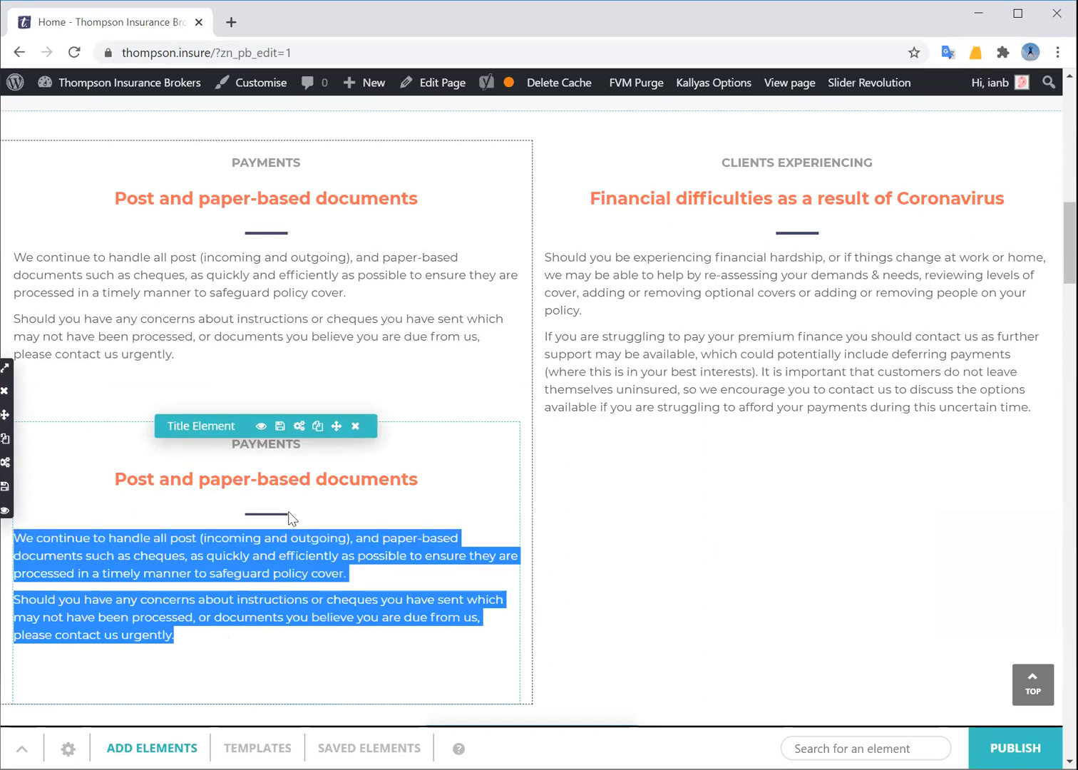
click(301, 427)
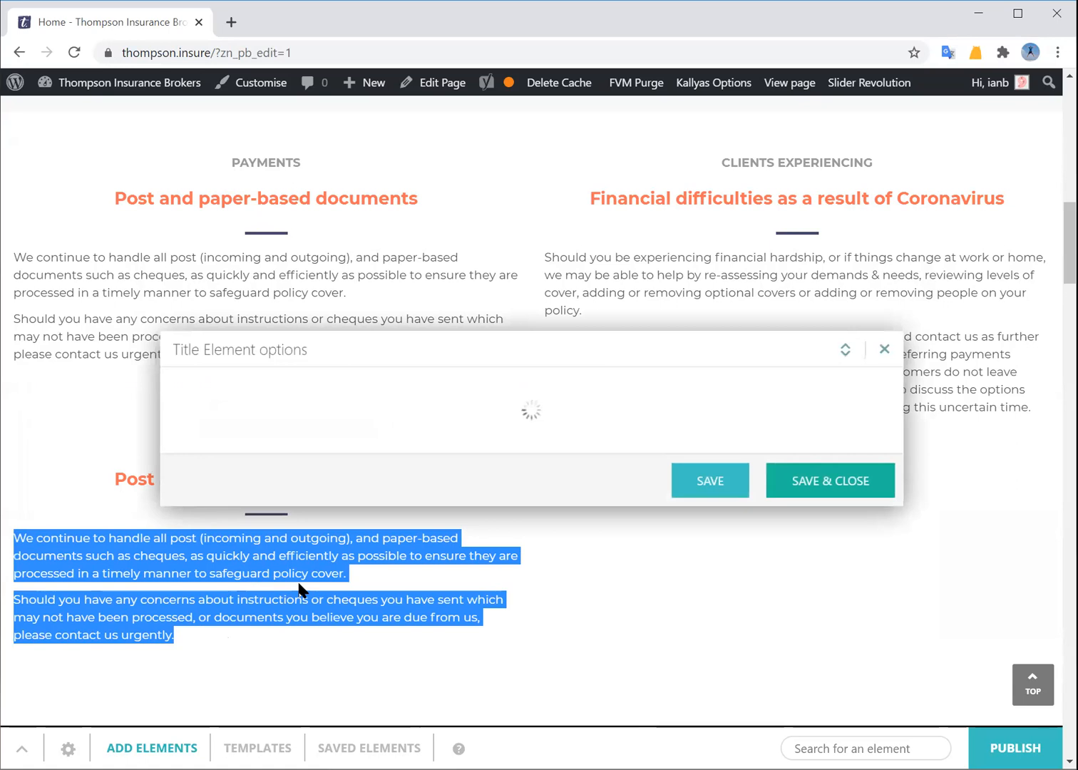
scroll(502, 492, down, 8)
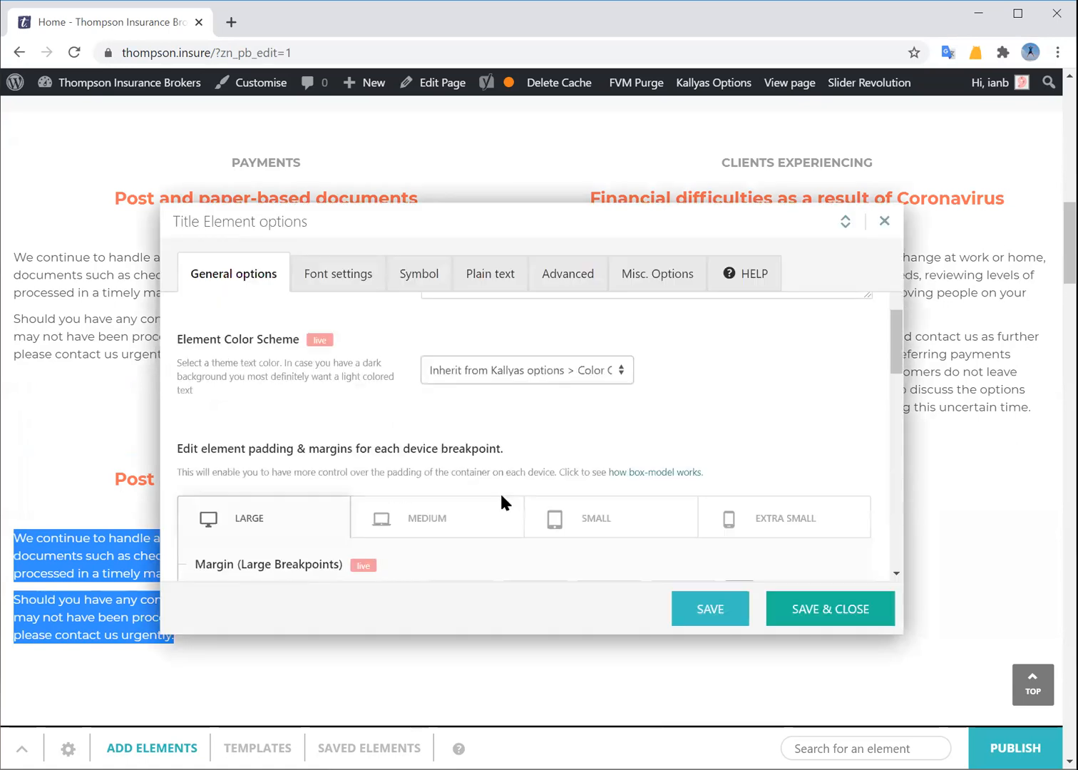
scroll(494, 525, down, 4)
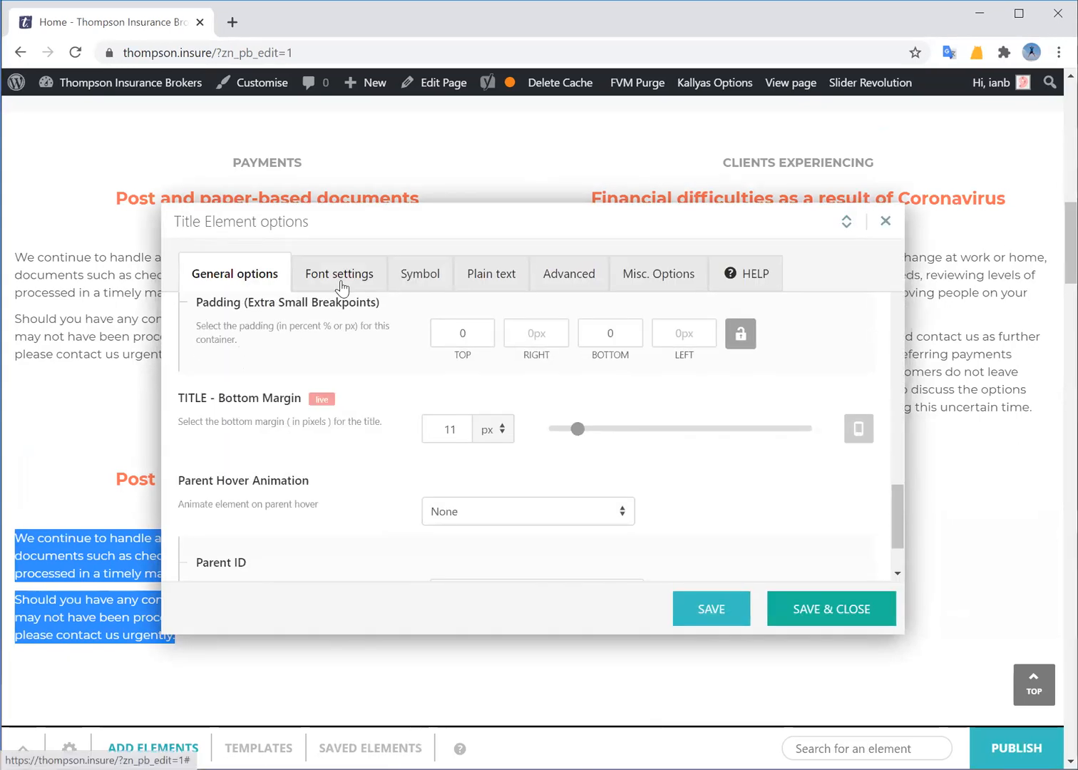
click(339, 276)
click(489, 279)
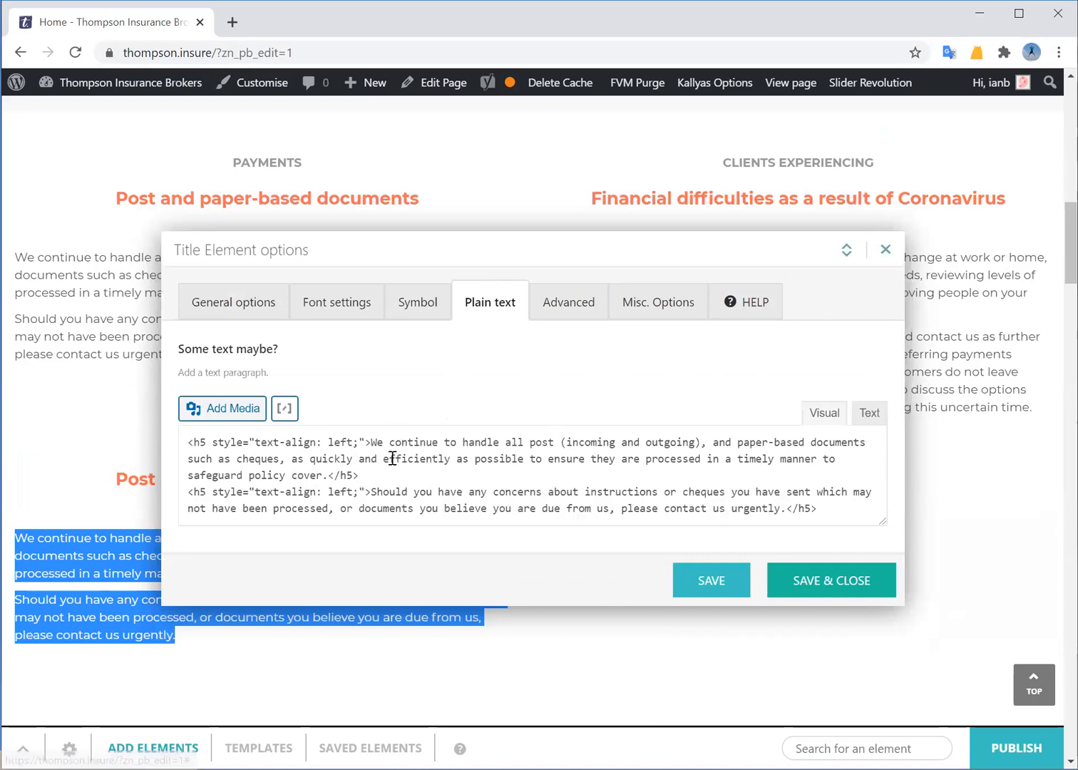
click(415, 467)
drag(372, 442, 322, 473)
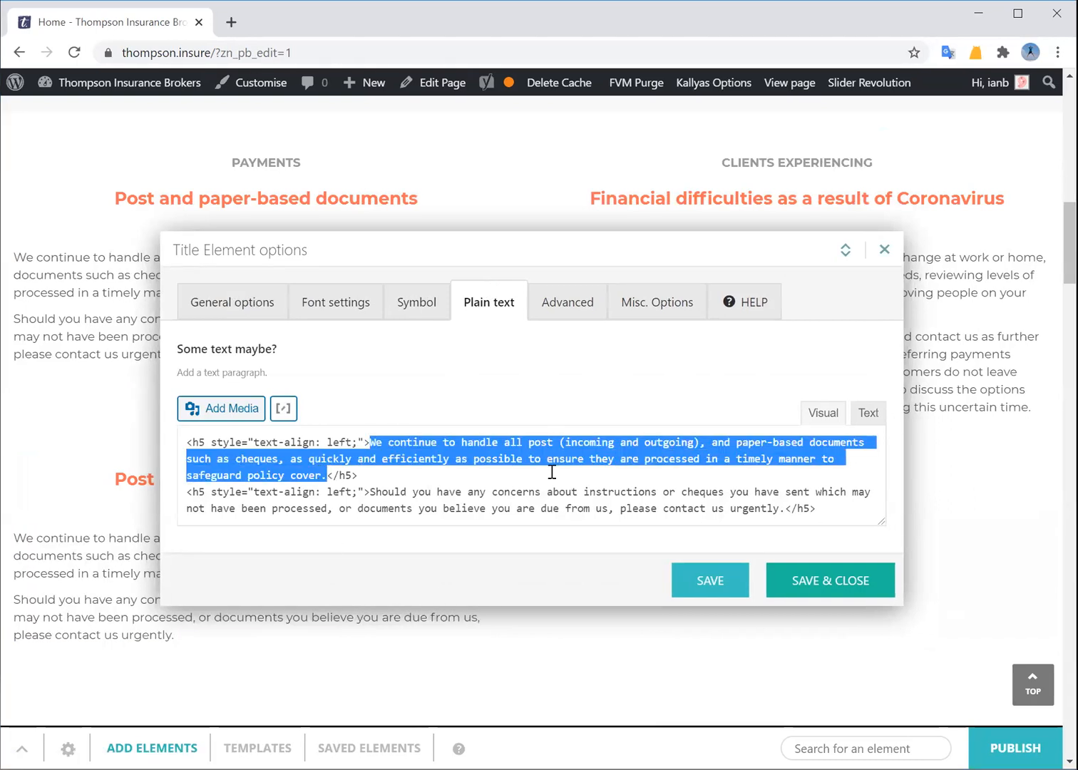
click(817, 412)
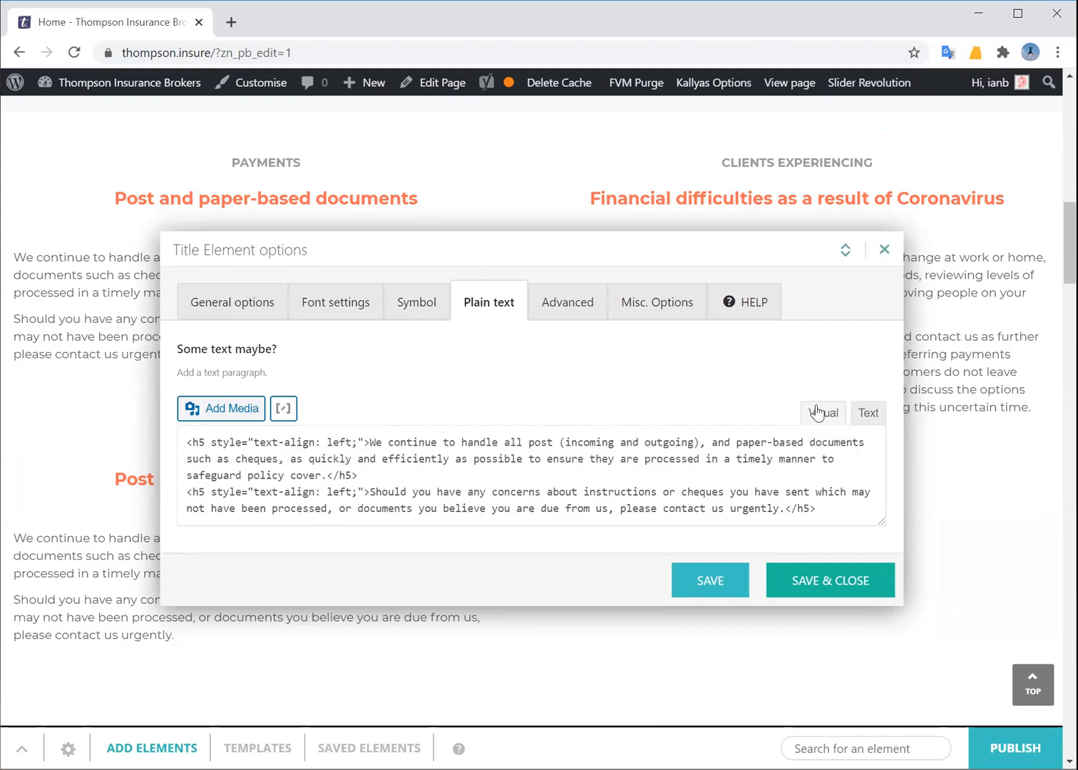
click(870, 419)
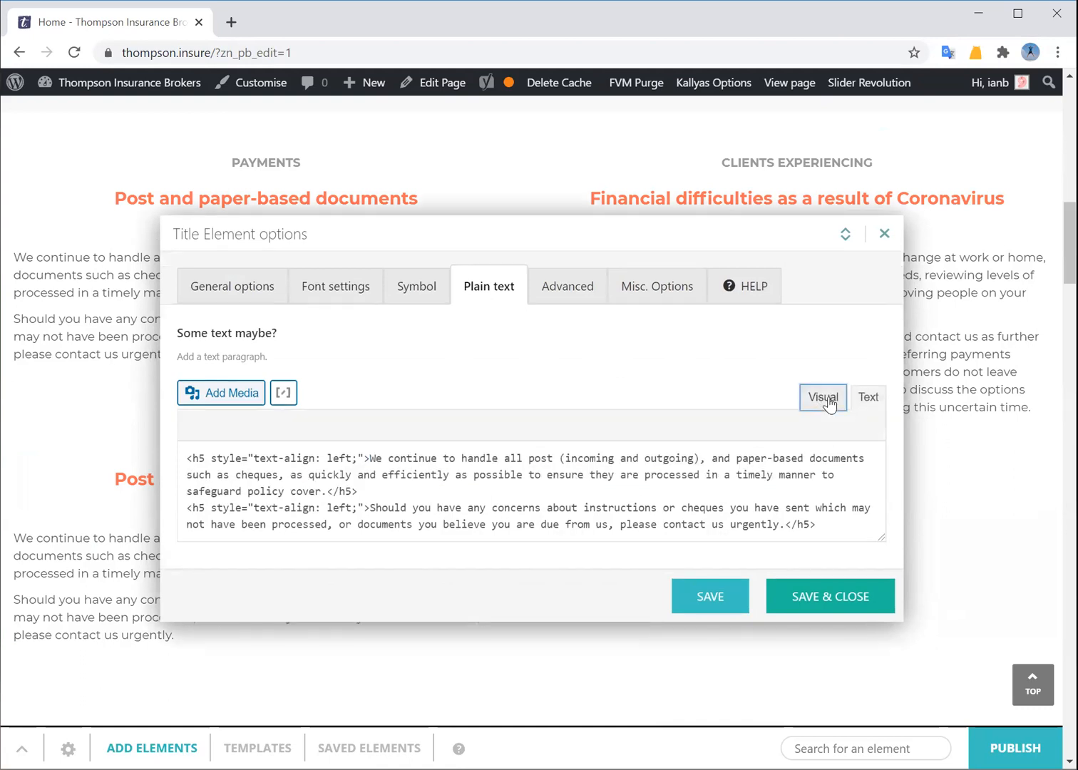
click(374, 491)
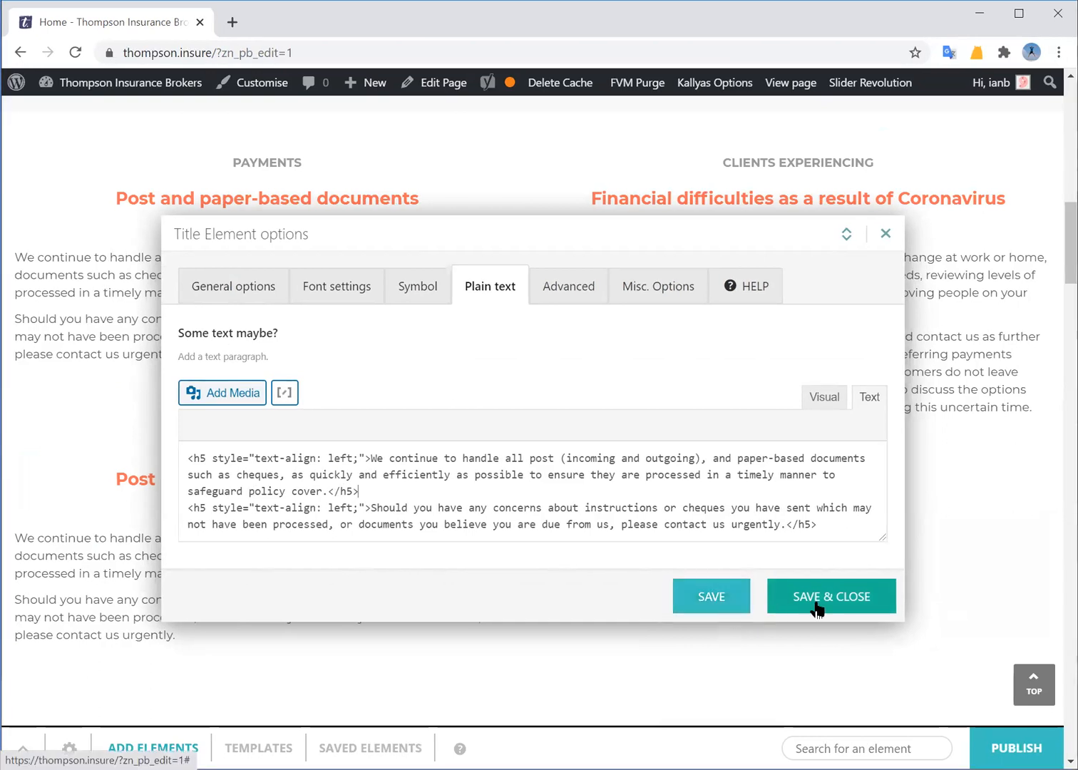
click(704, 596)
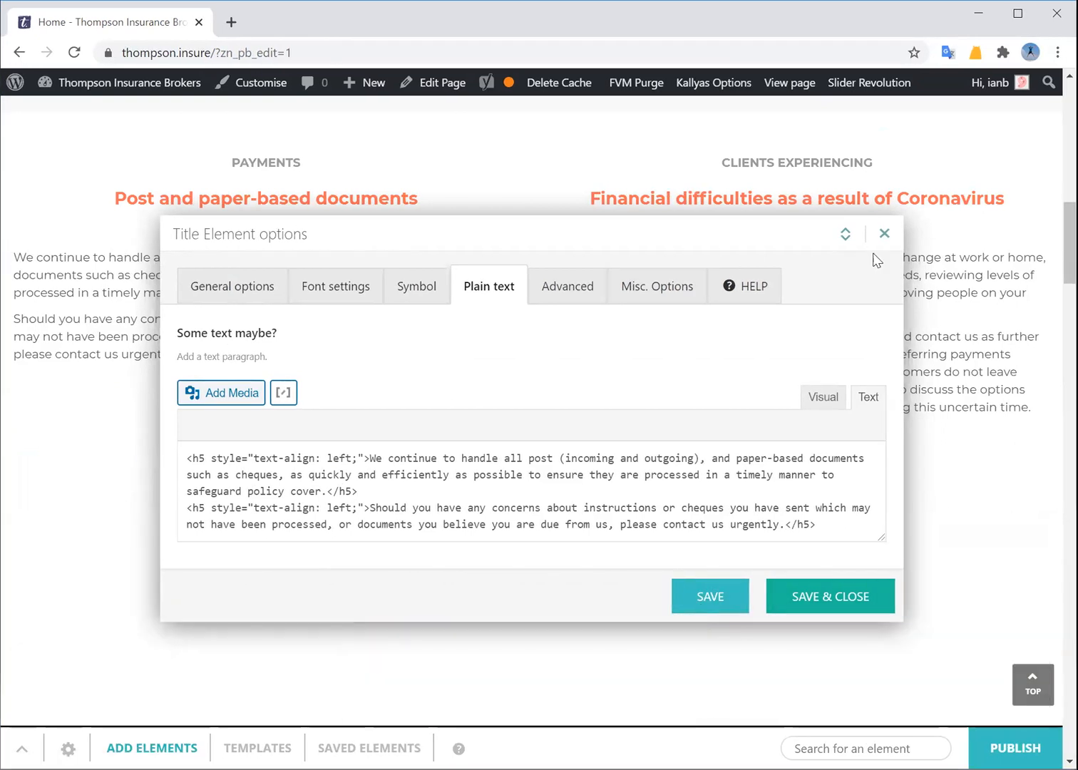
click(884, 234)
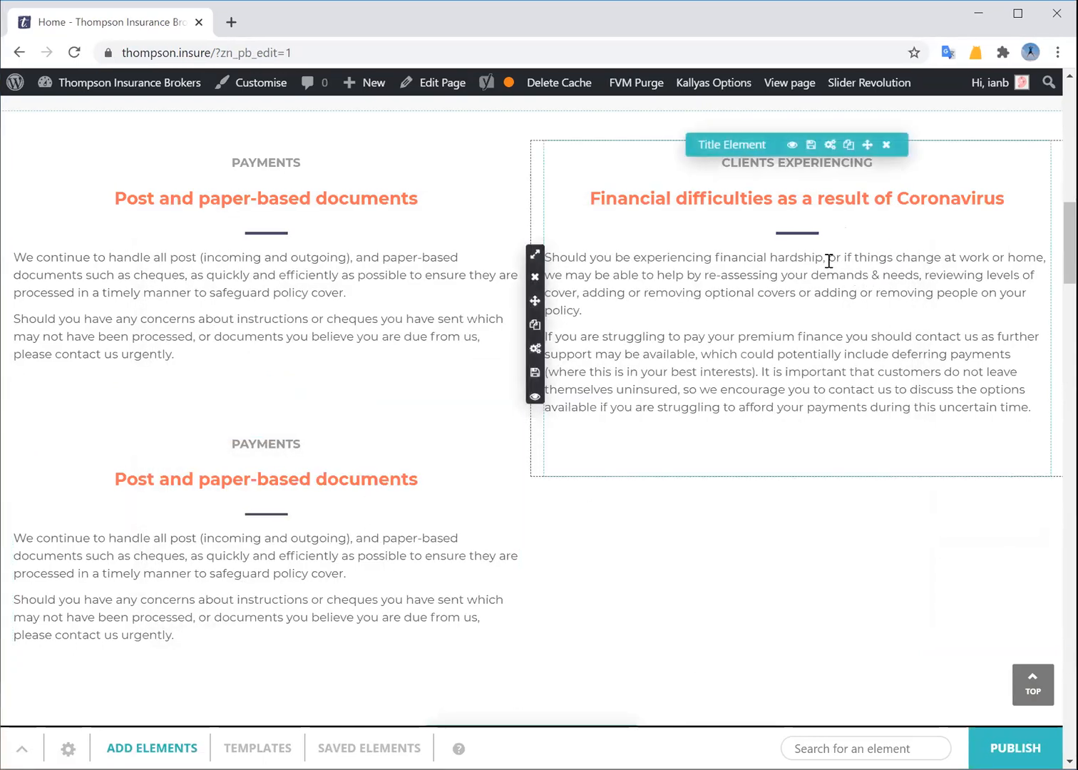
Remove '?zn_pb_edit=1' from the address and leave the page builder for the live homepage
drag(214, 50, 397, 62)
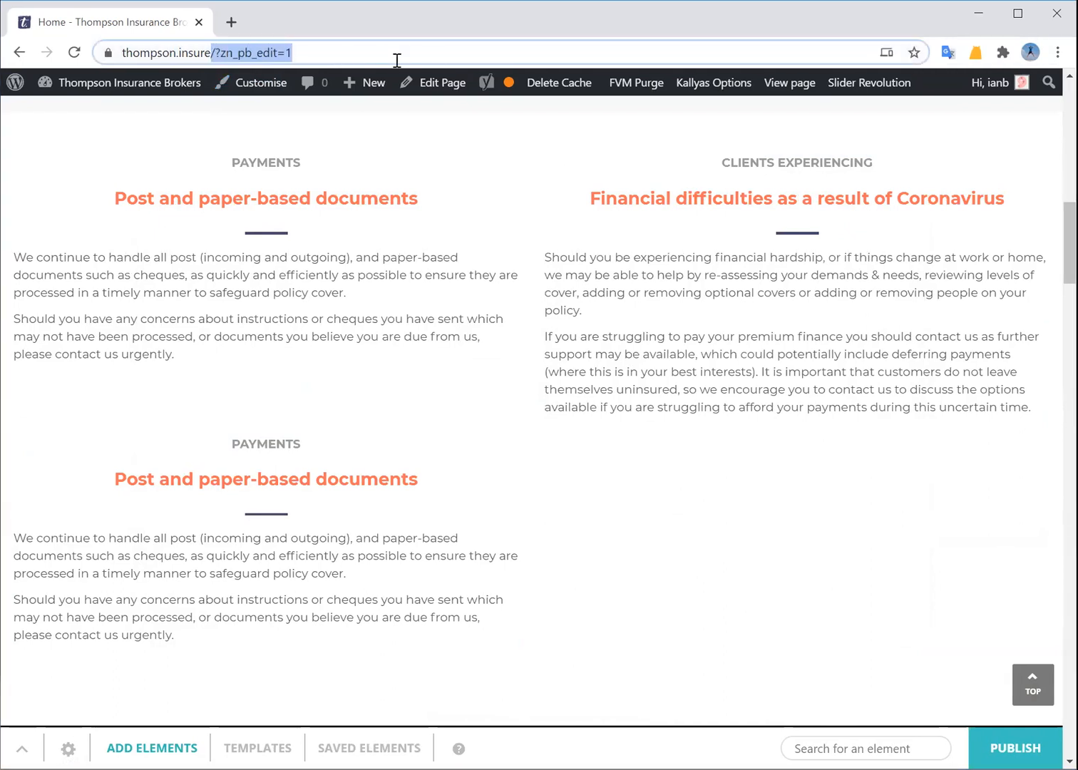
key(BackSpace)
key(Return)
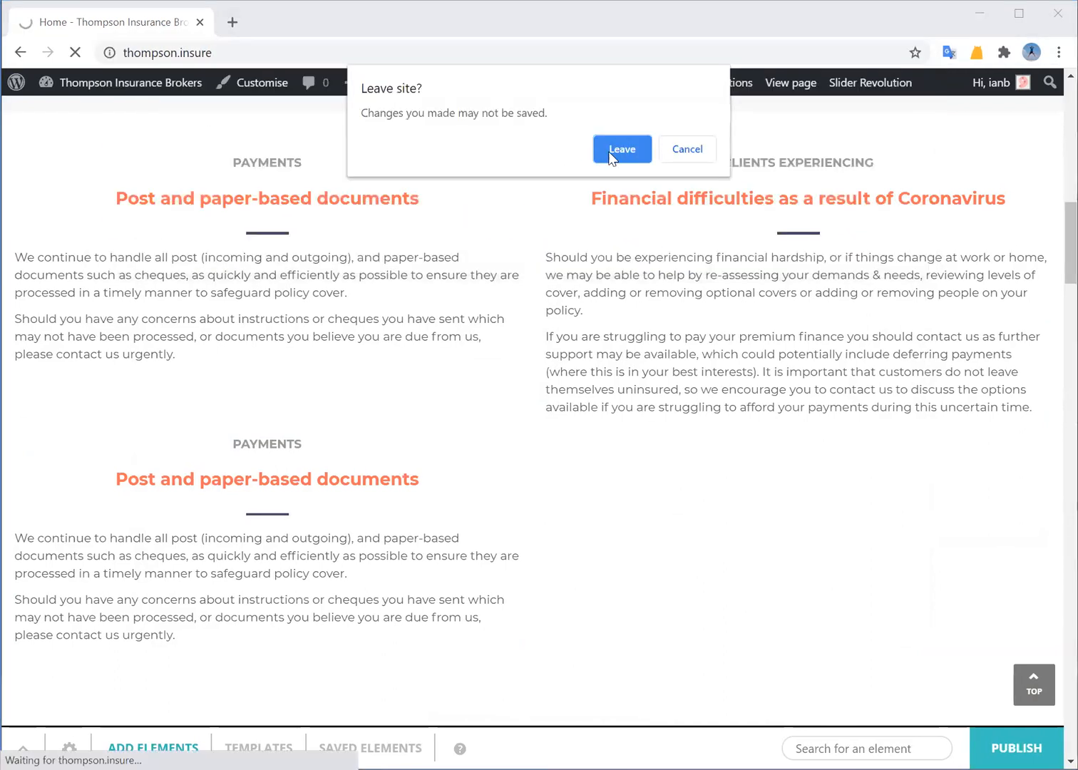
click(617, 150)
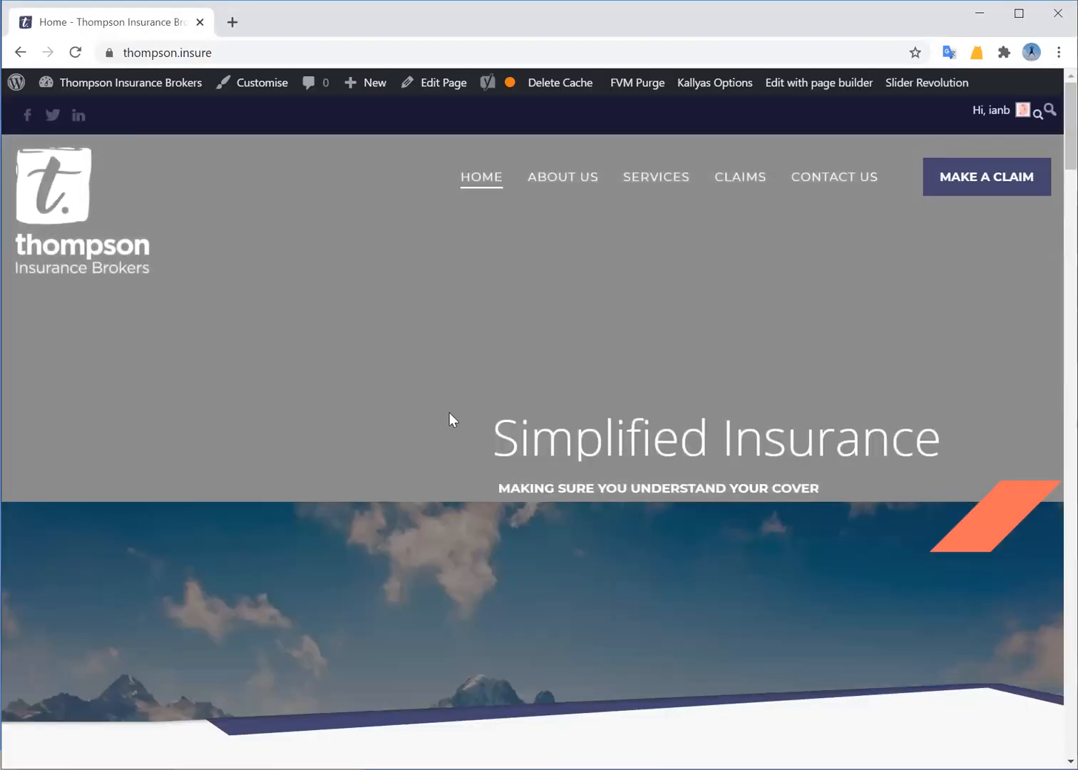
Scroll the live homepage, then go to the About Us page
scroll(404, 499, down, 10)
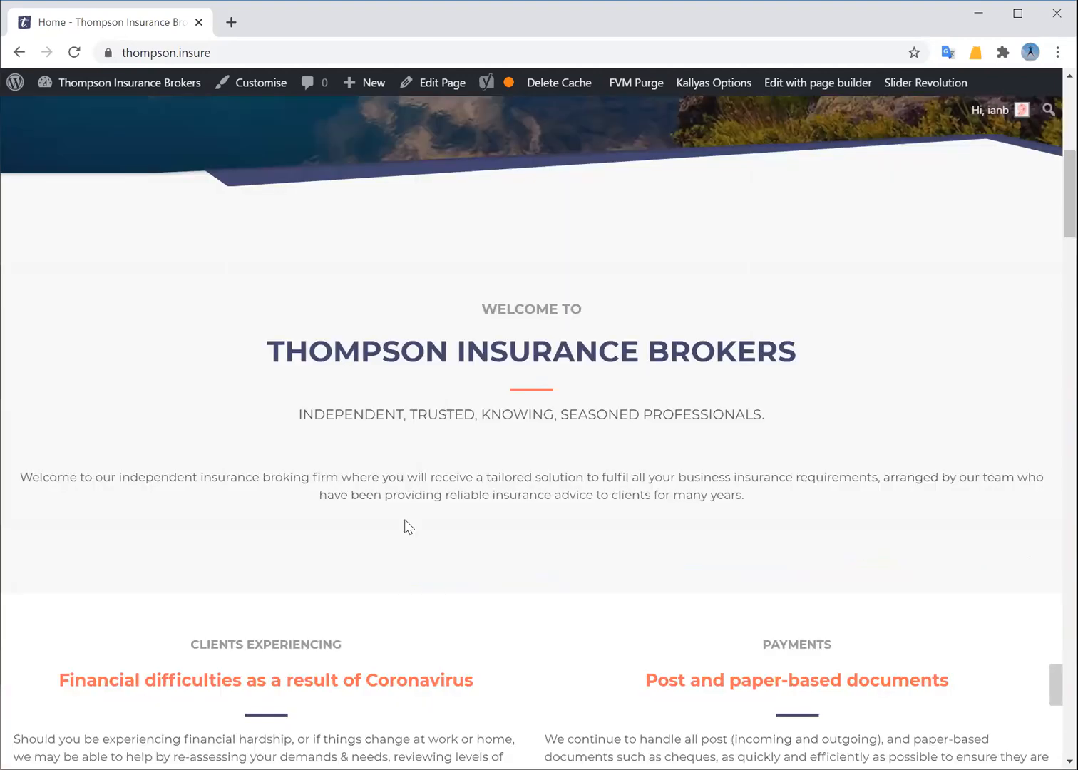
scroll(404, 531, down, 5)
scroll(411, 531, up, 15)
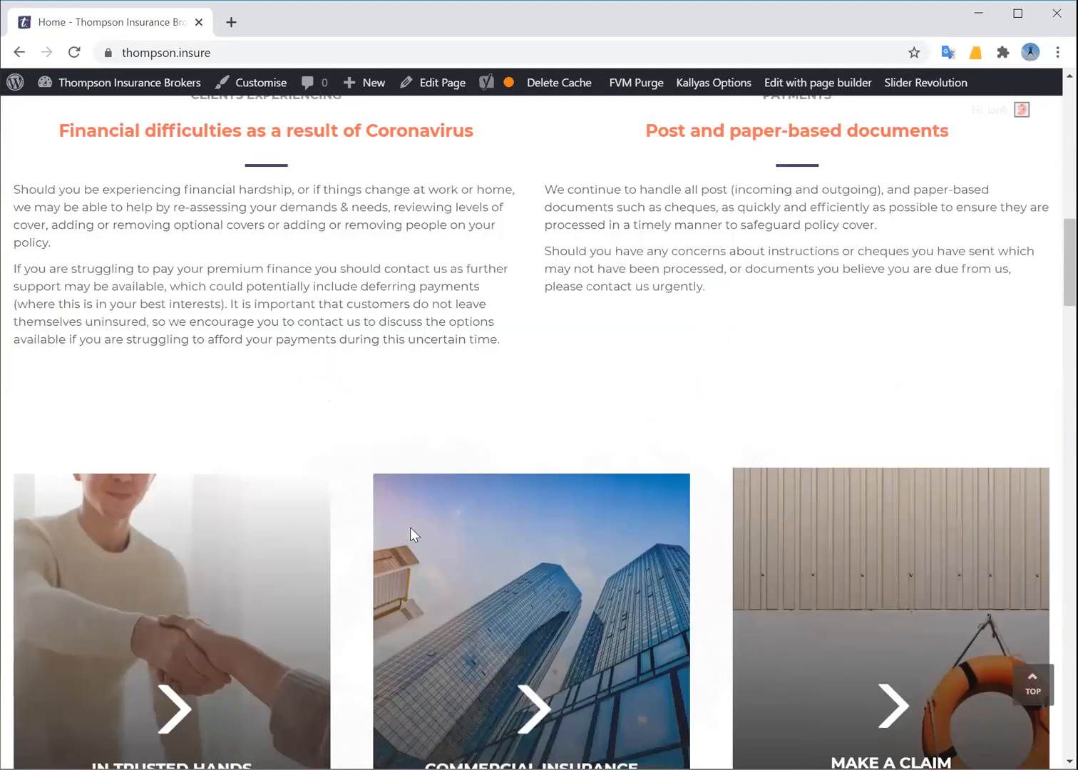
click(544, 182)
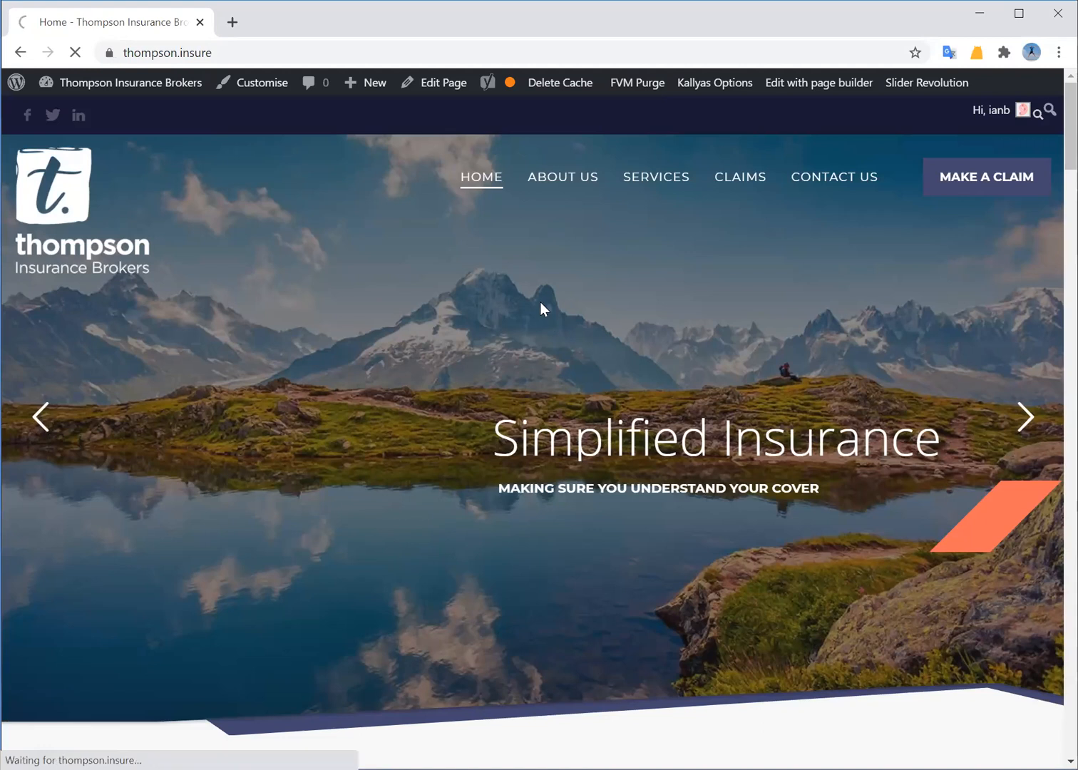
Scroll through the live About Us page's Meet the Team and Our History timeline, then back to the top
scroll(577, 395, down, 10)
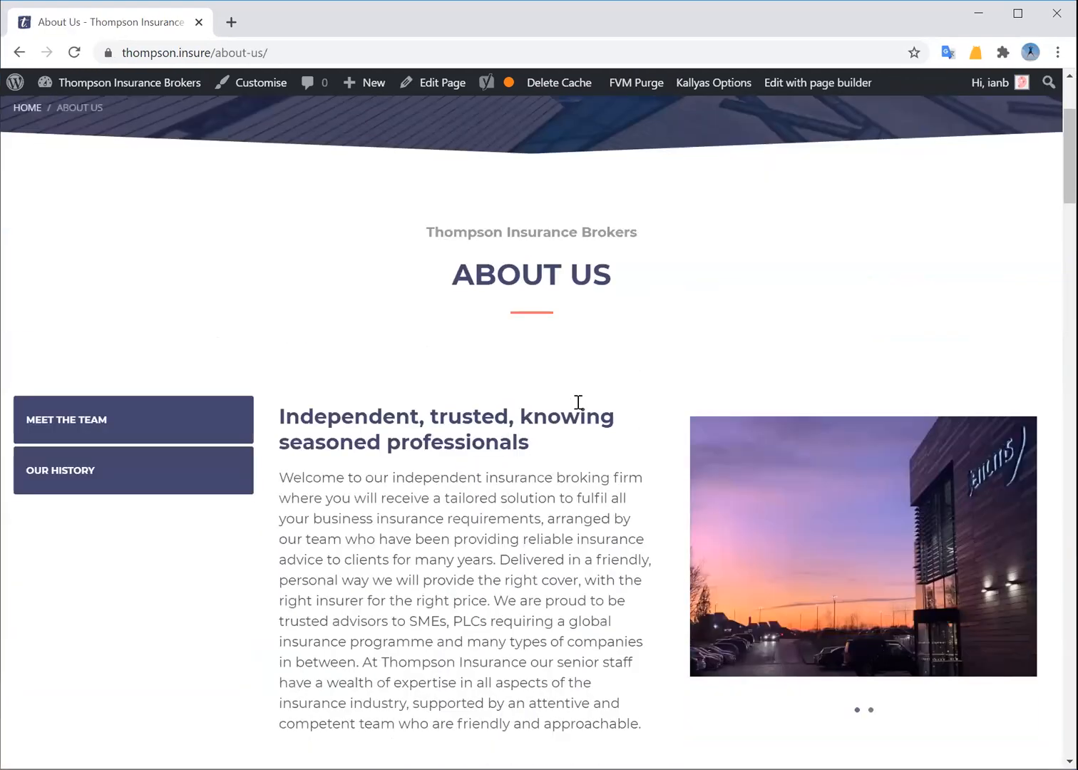
scroll(577, 401, down, 15)
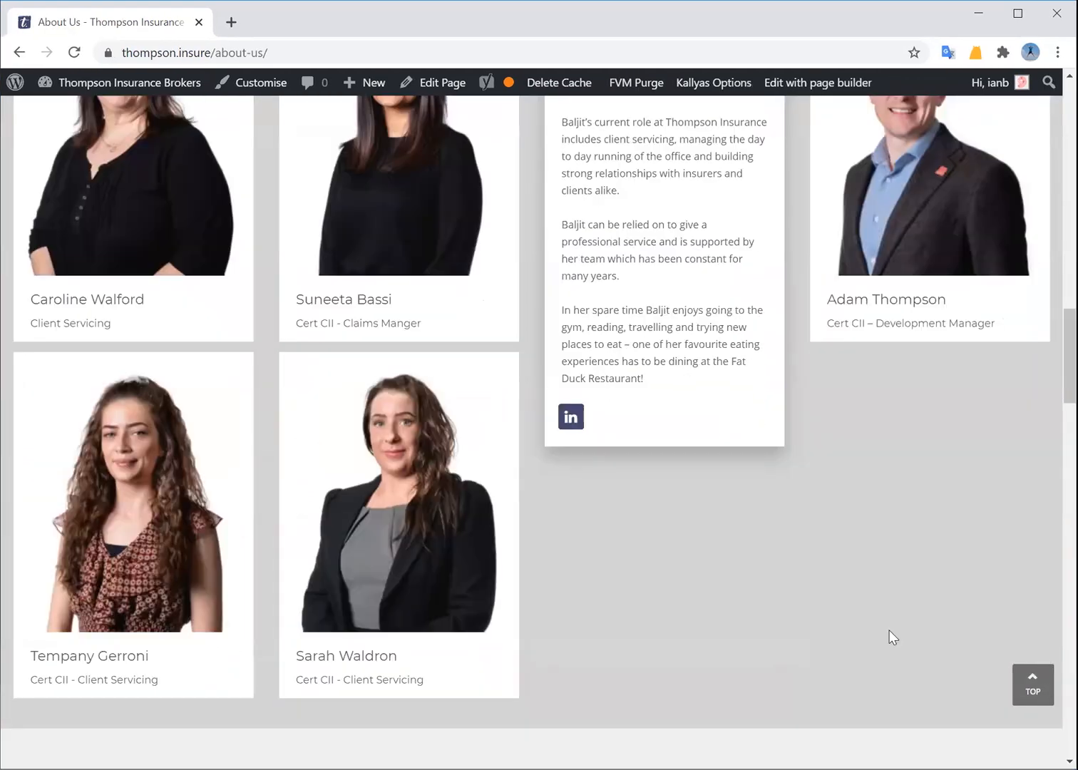
mouse_move(914, 312)
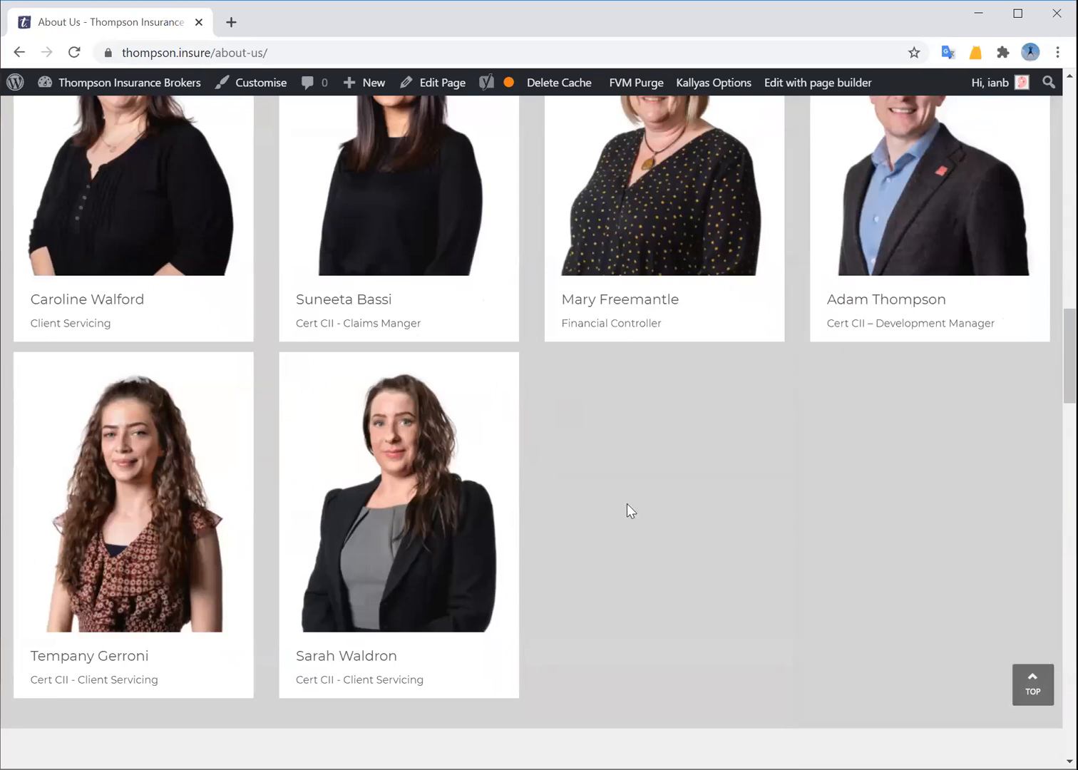
scroll(624, 503, down, 3)
scroll(624, 503, up, 10)
scroll(634, 512, up, 10)
scroll(636, 509, down, 20)
scroll(638, 499, down, 15)
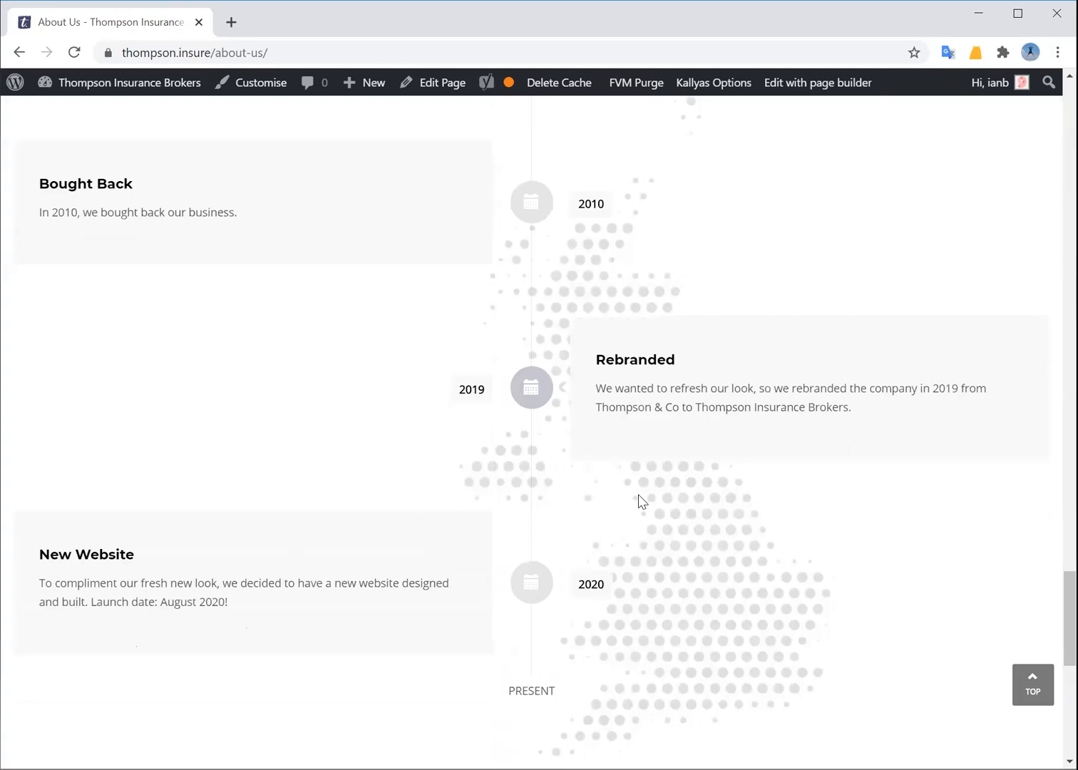
scroll(640, 503, up, 5)
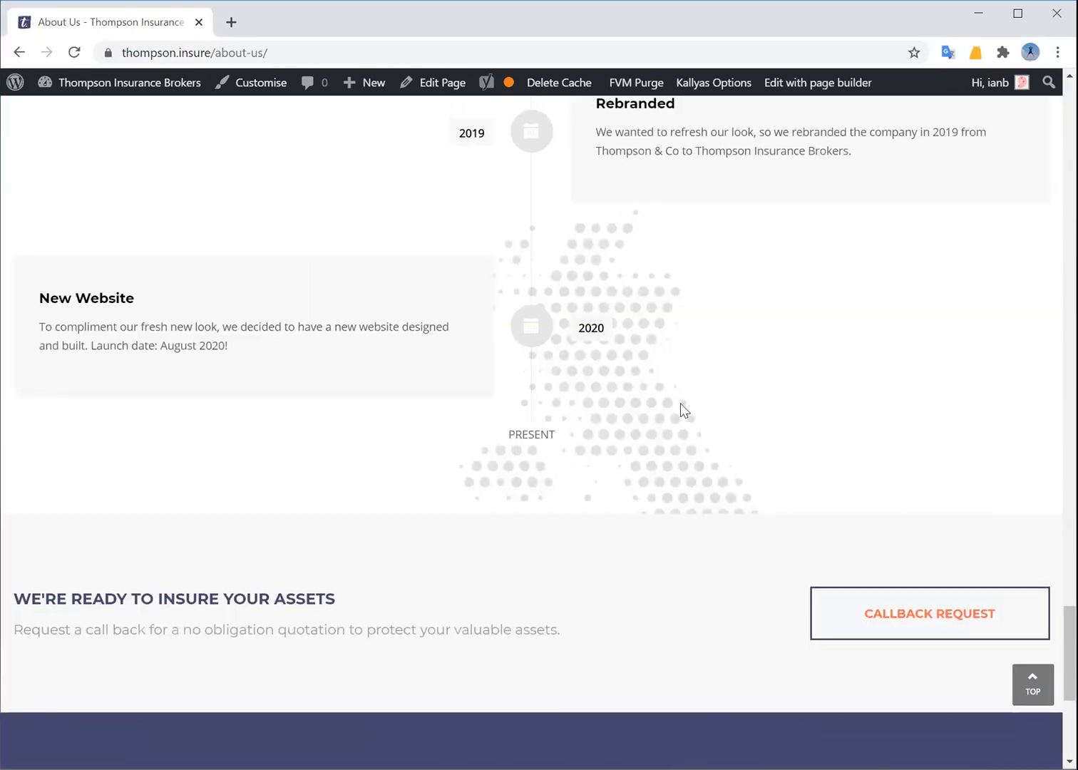
scroll(603, 464, up, 15)
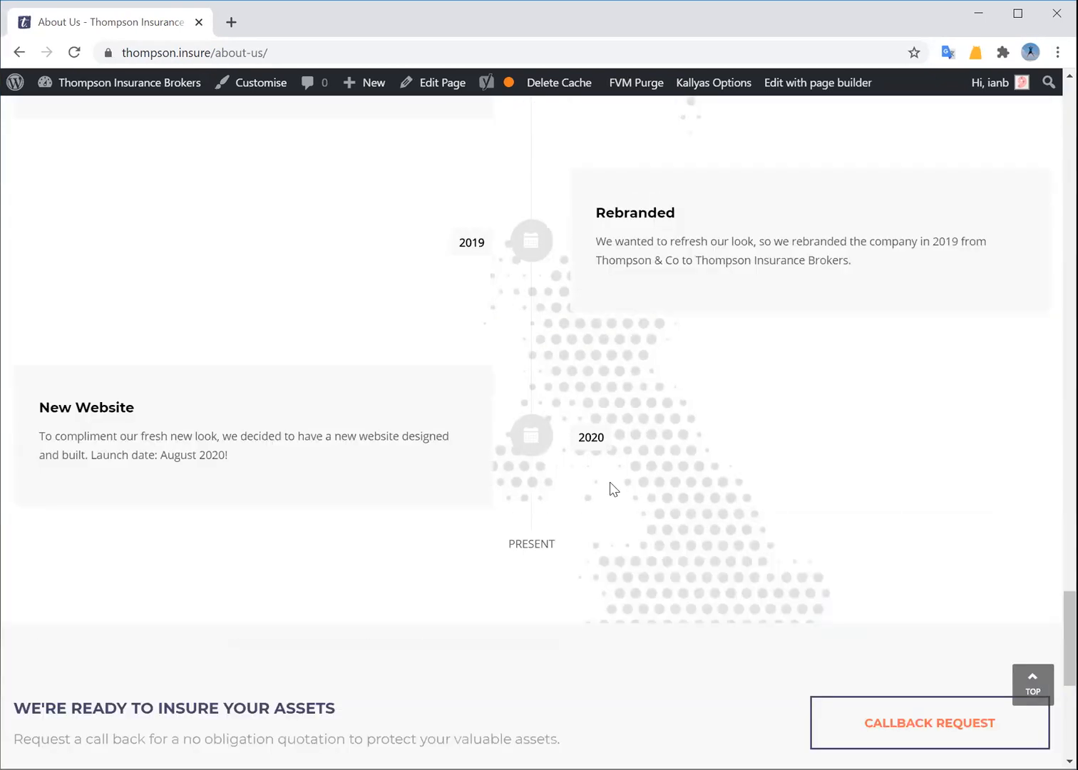
scroll(608, 459, up, 7)
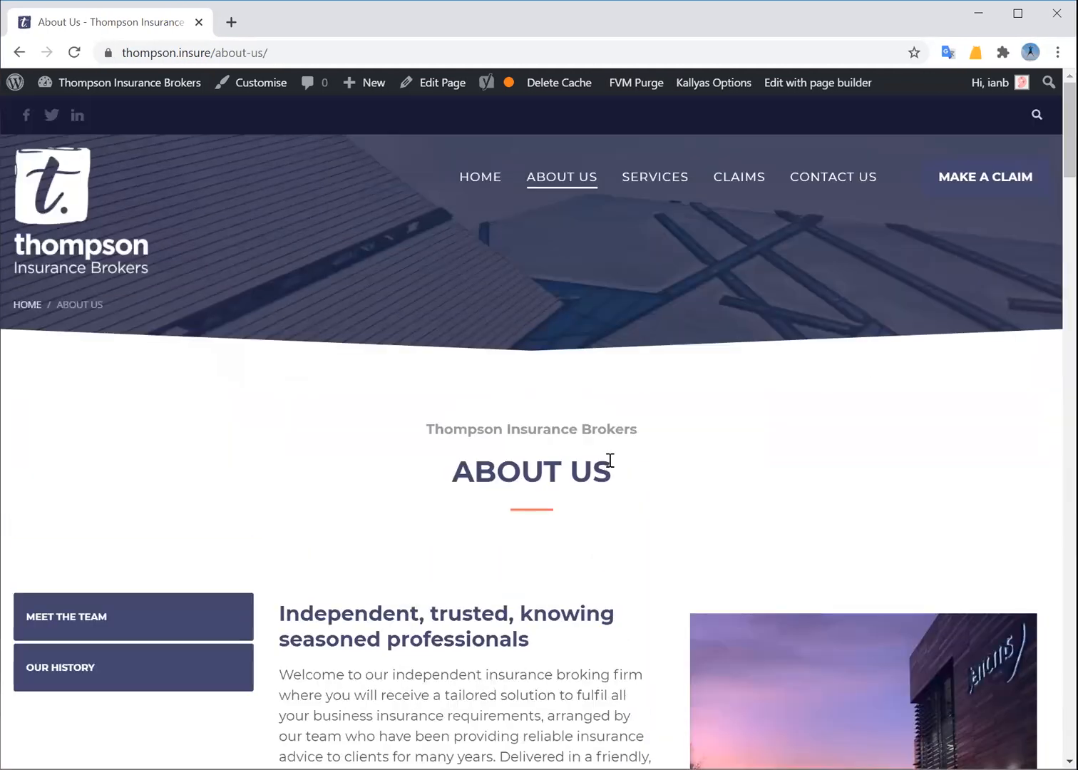